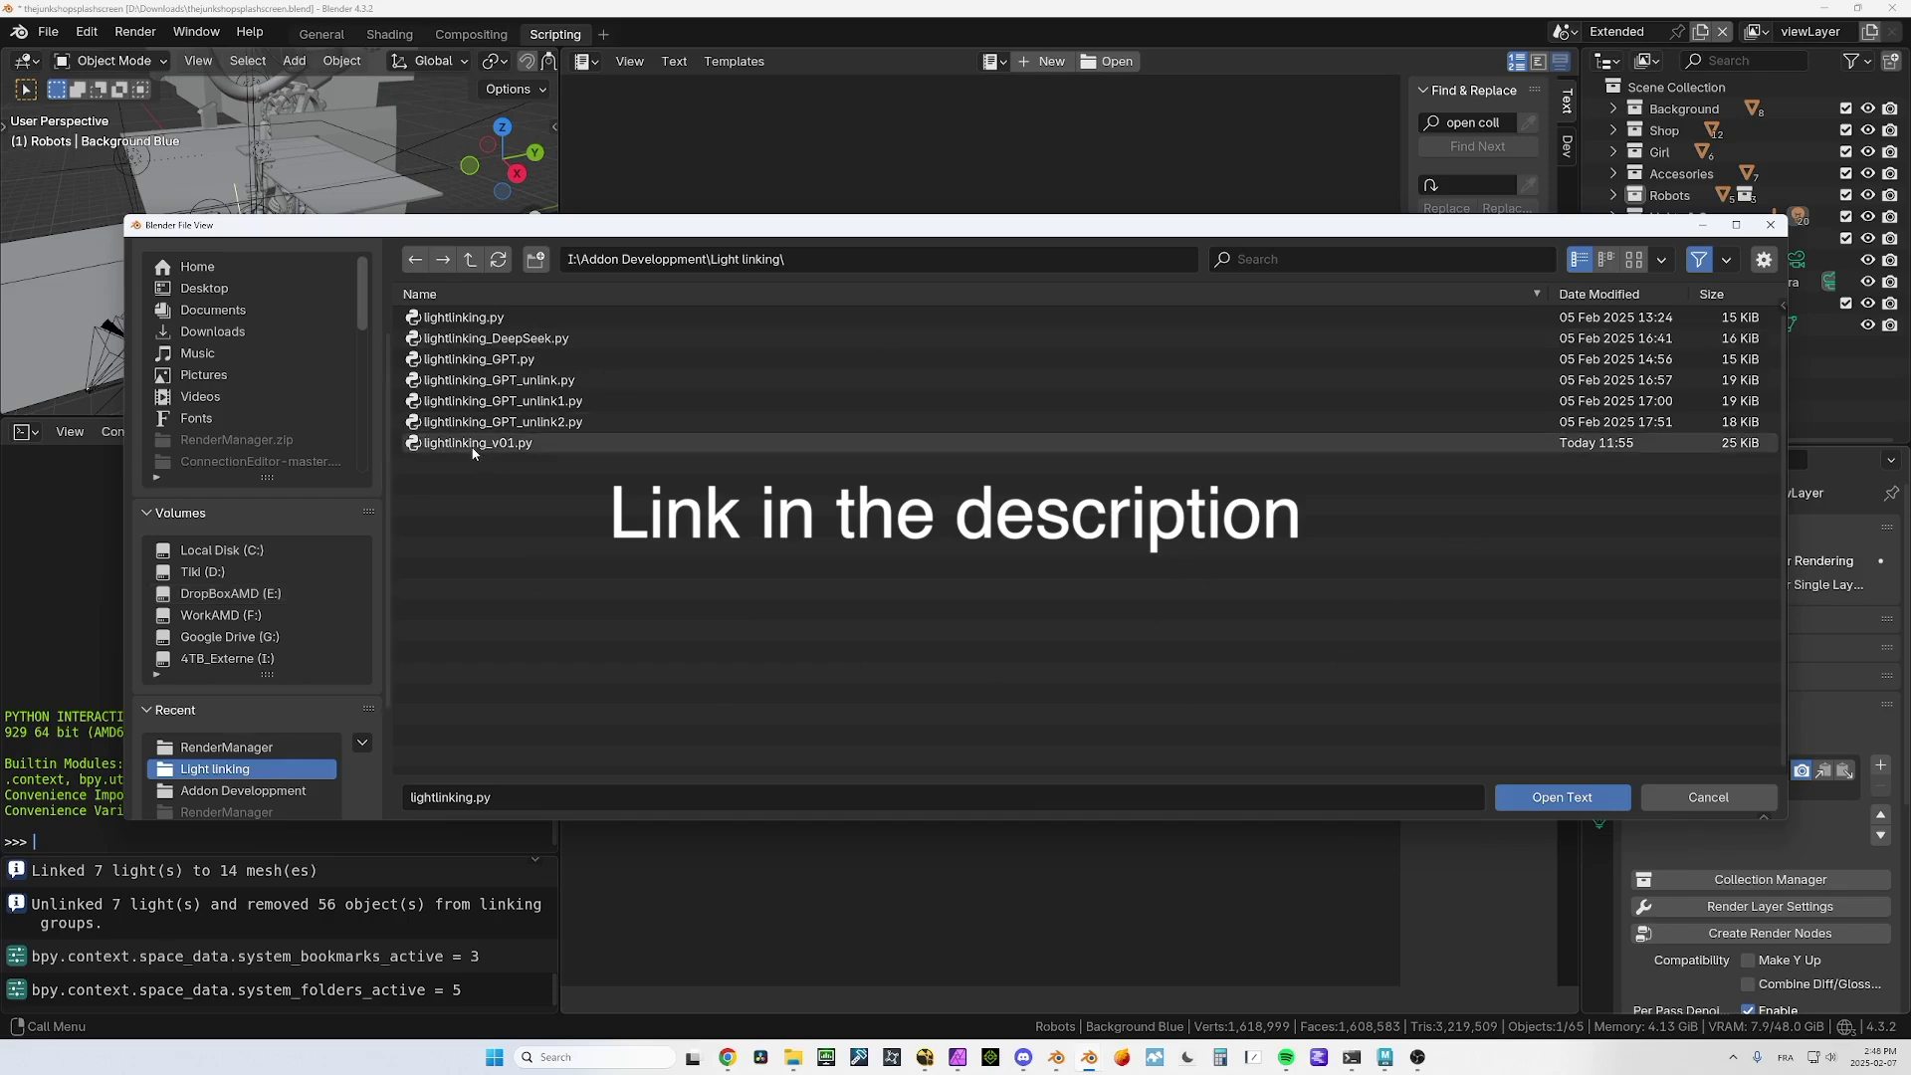
Load and run lightlinking_v01.py, then show the Light Link sidebar panel and widen it
{"action": "double_click", "coordinate": [473, 447]}
{"action": "left_click", "coordinate": [1229, 61]}
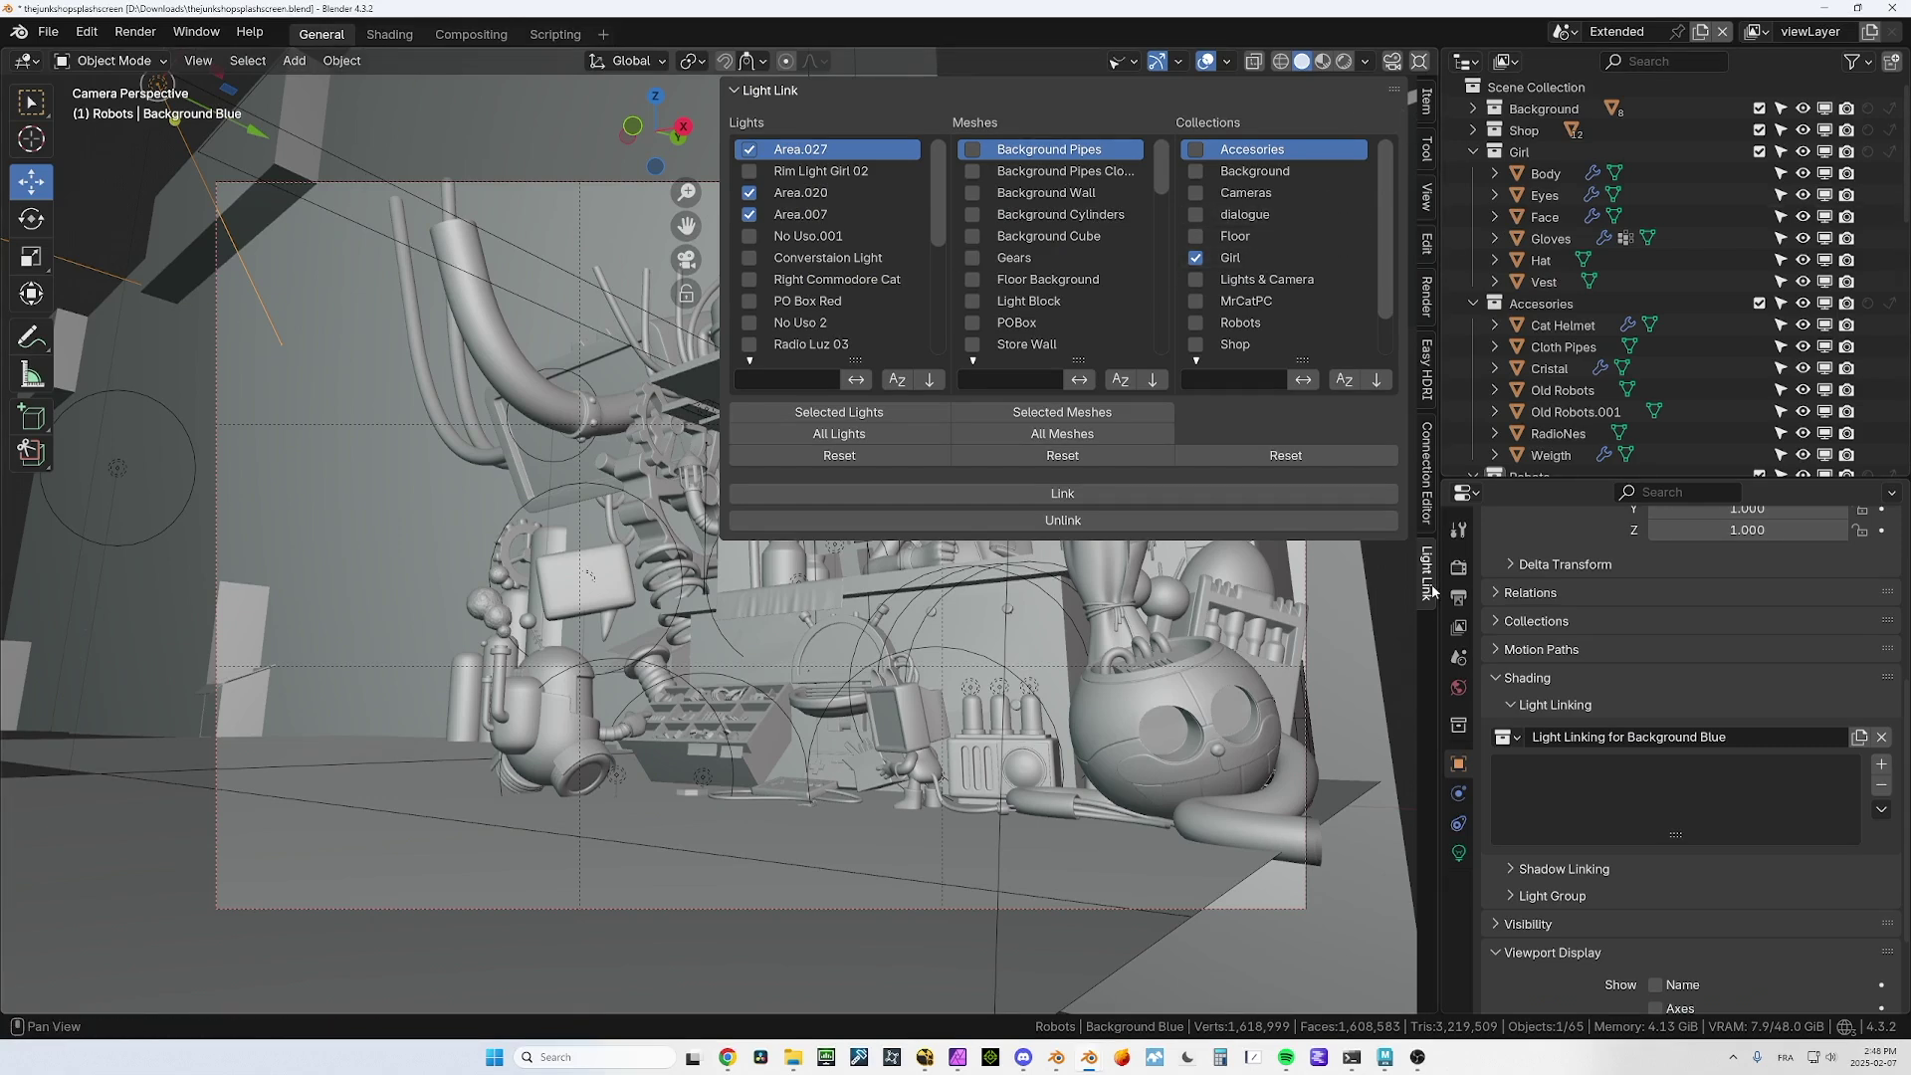
{"action": "left_click", "coordinate": [1427, 545]}
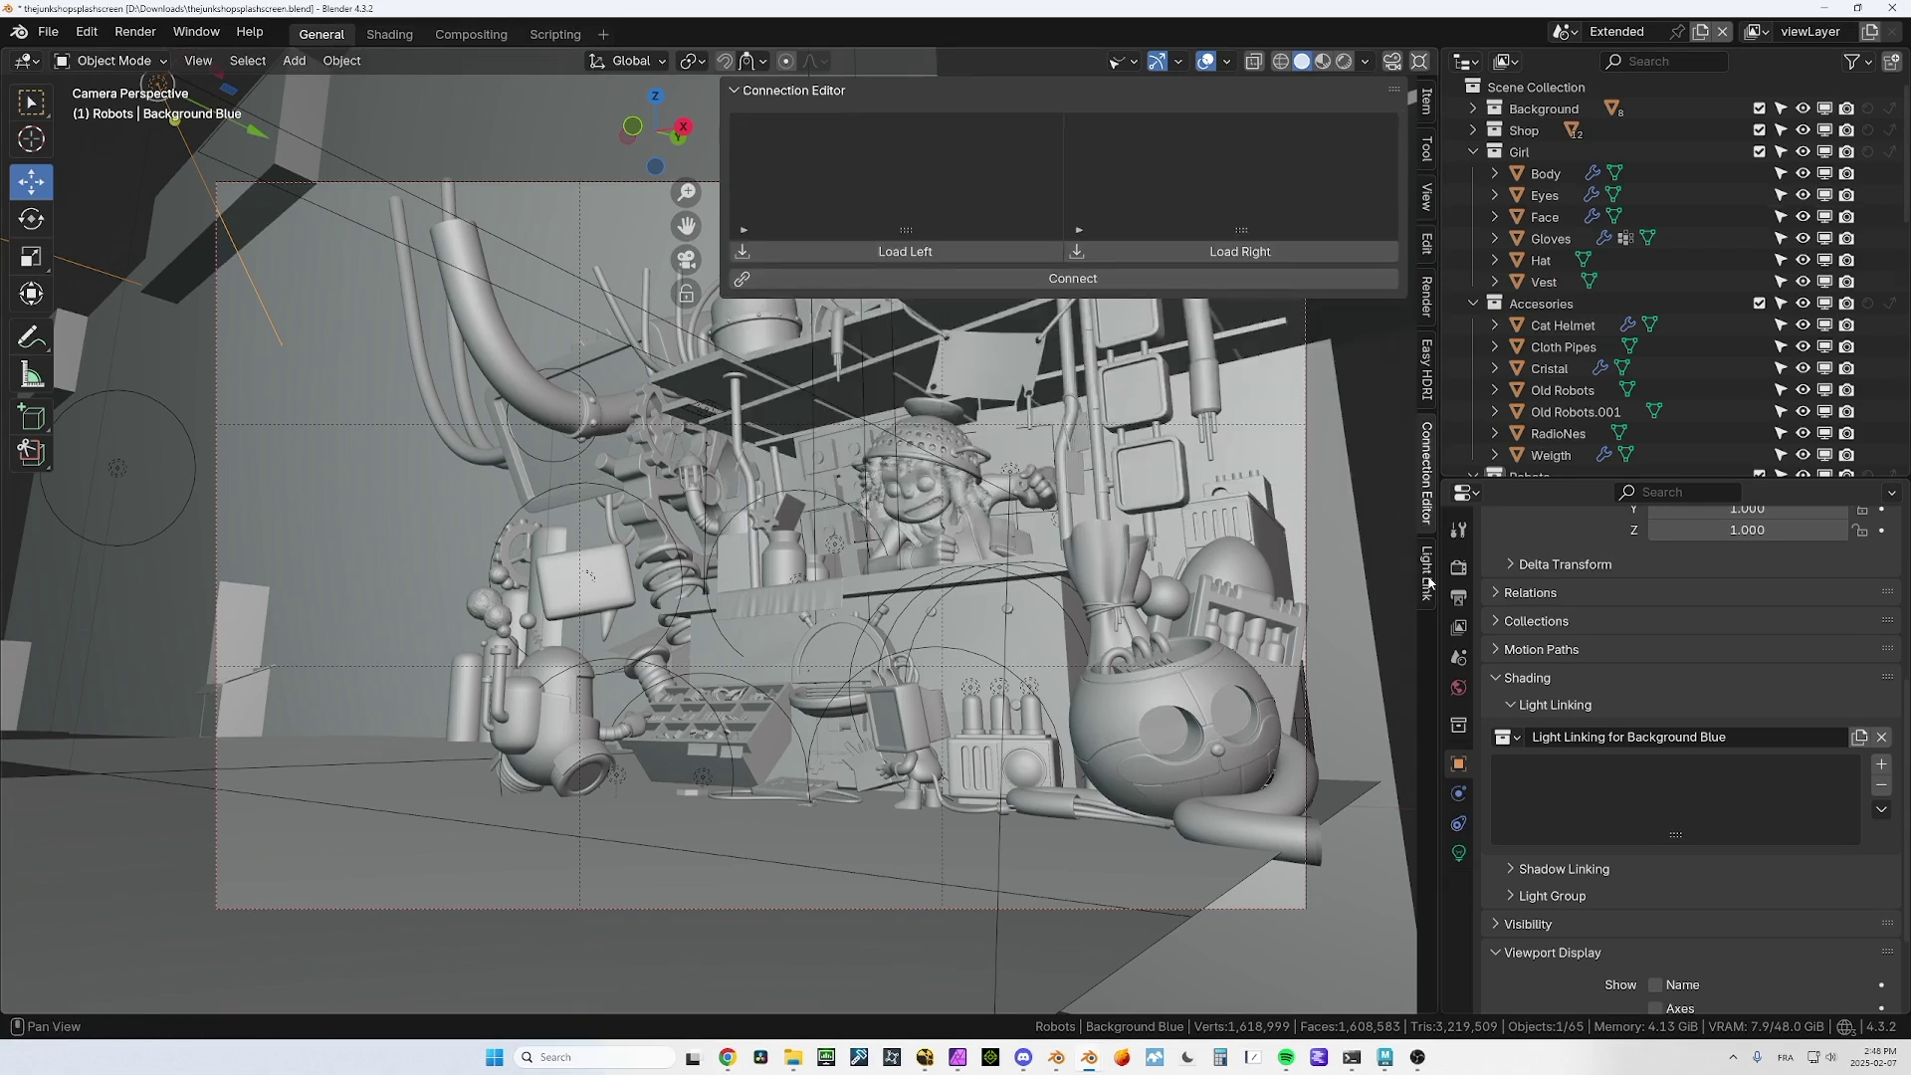
{"action": "left_click", "coordinate": [1430, 580]}
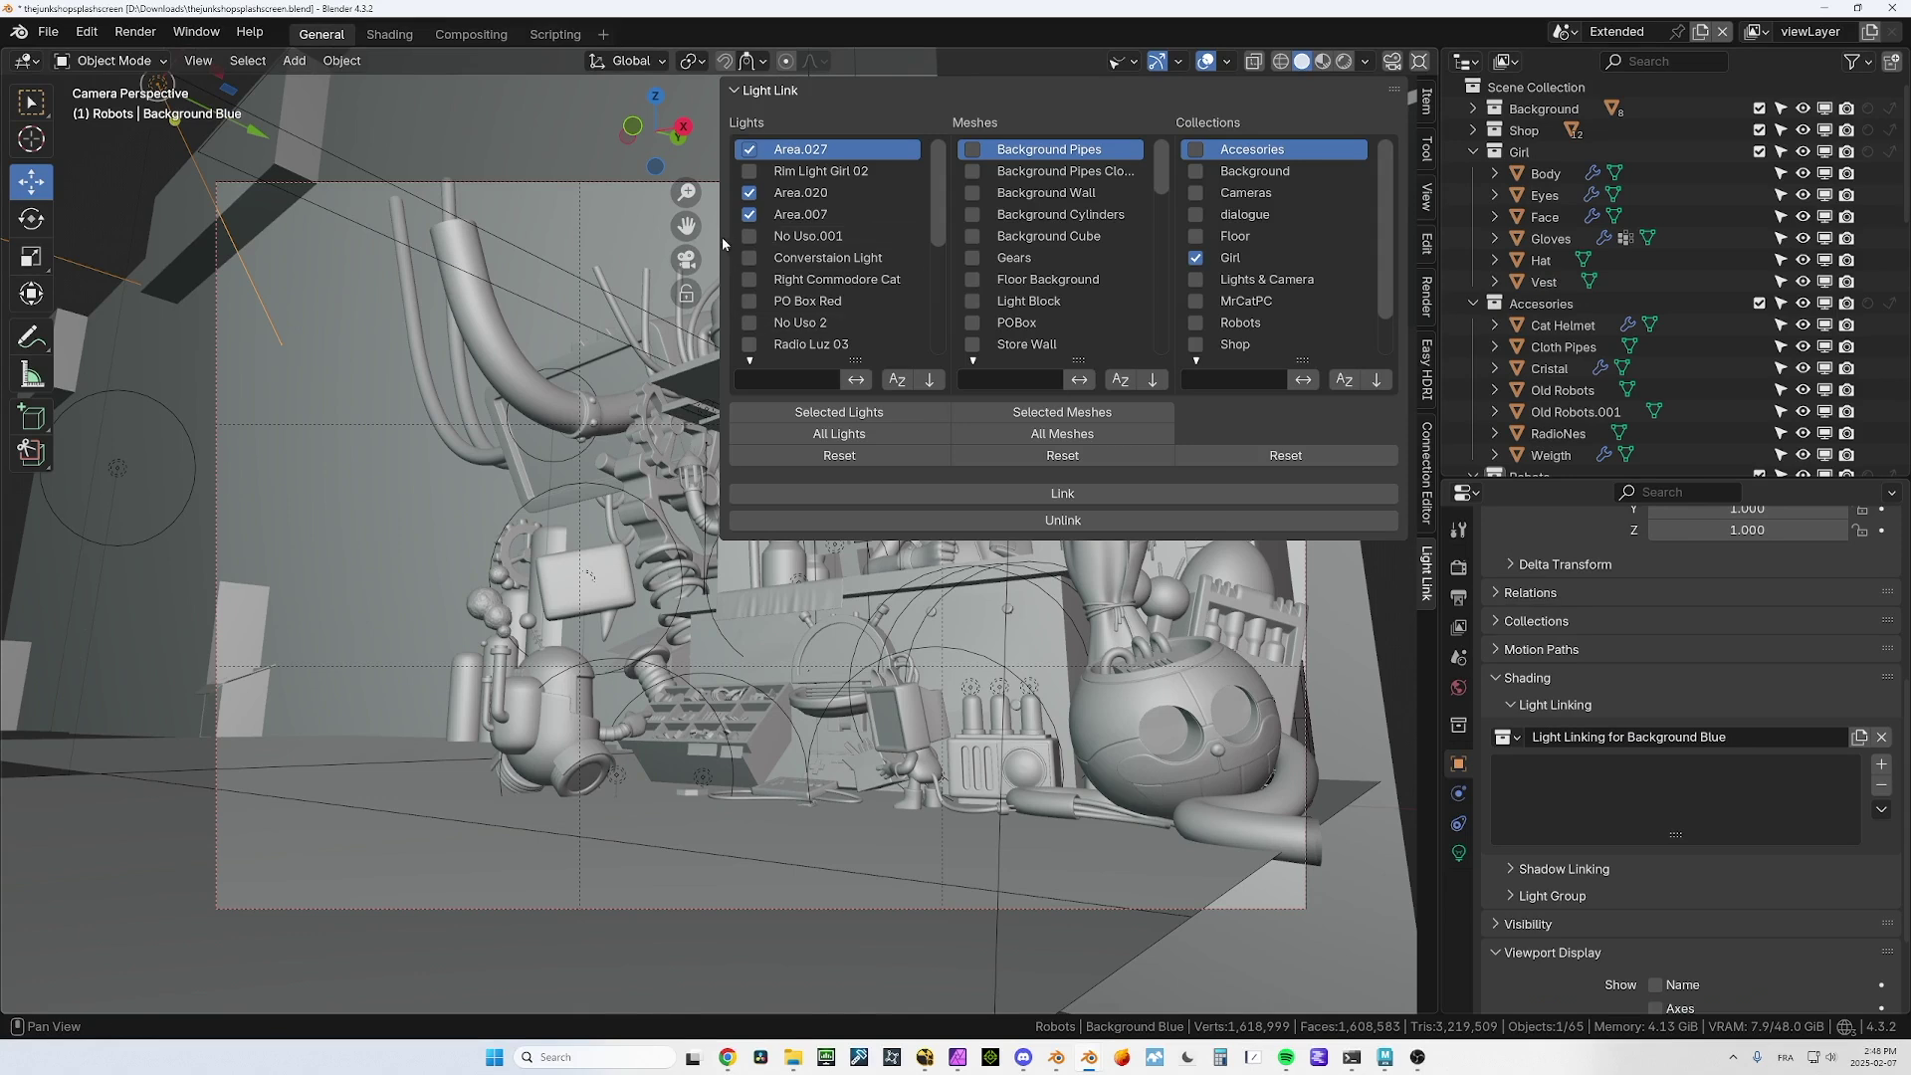
{"action": "left_click_drag", "start_coordinate": [723, 244], "coordinate": [784, 257]}
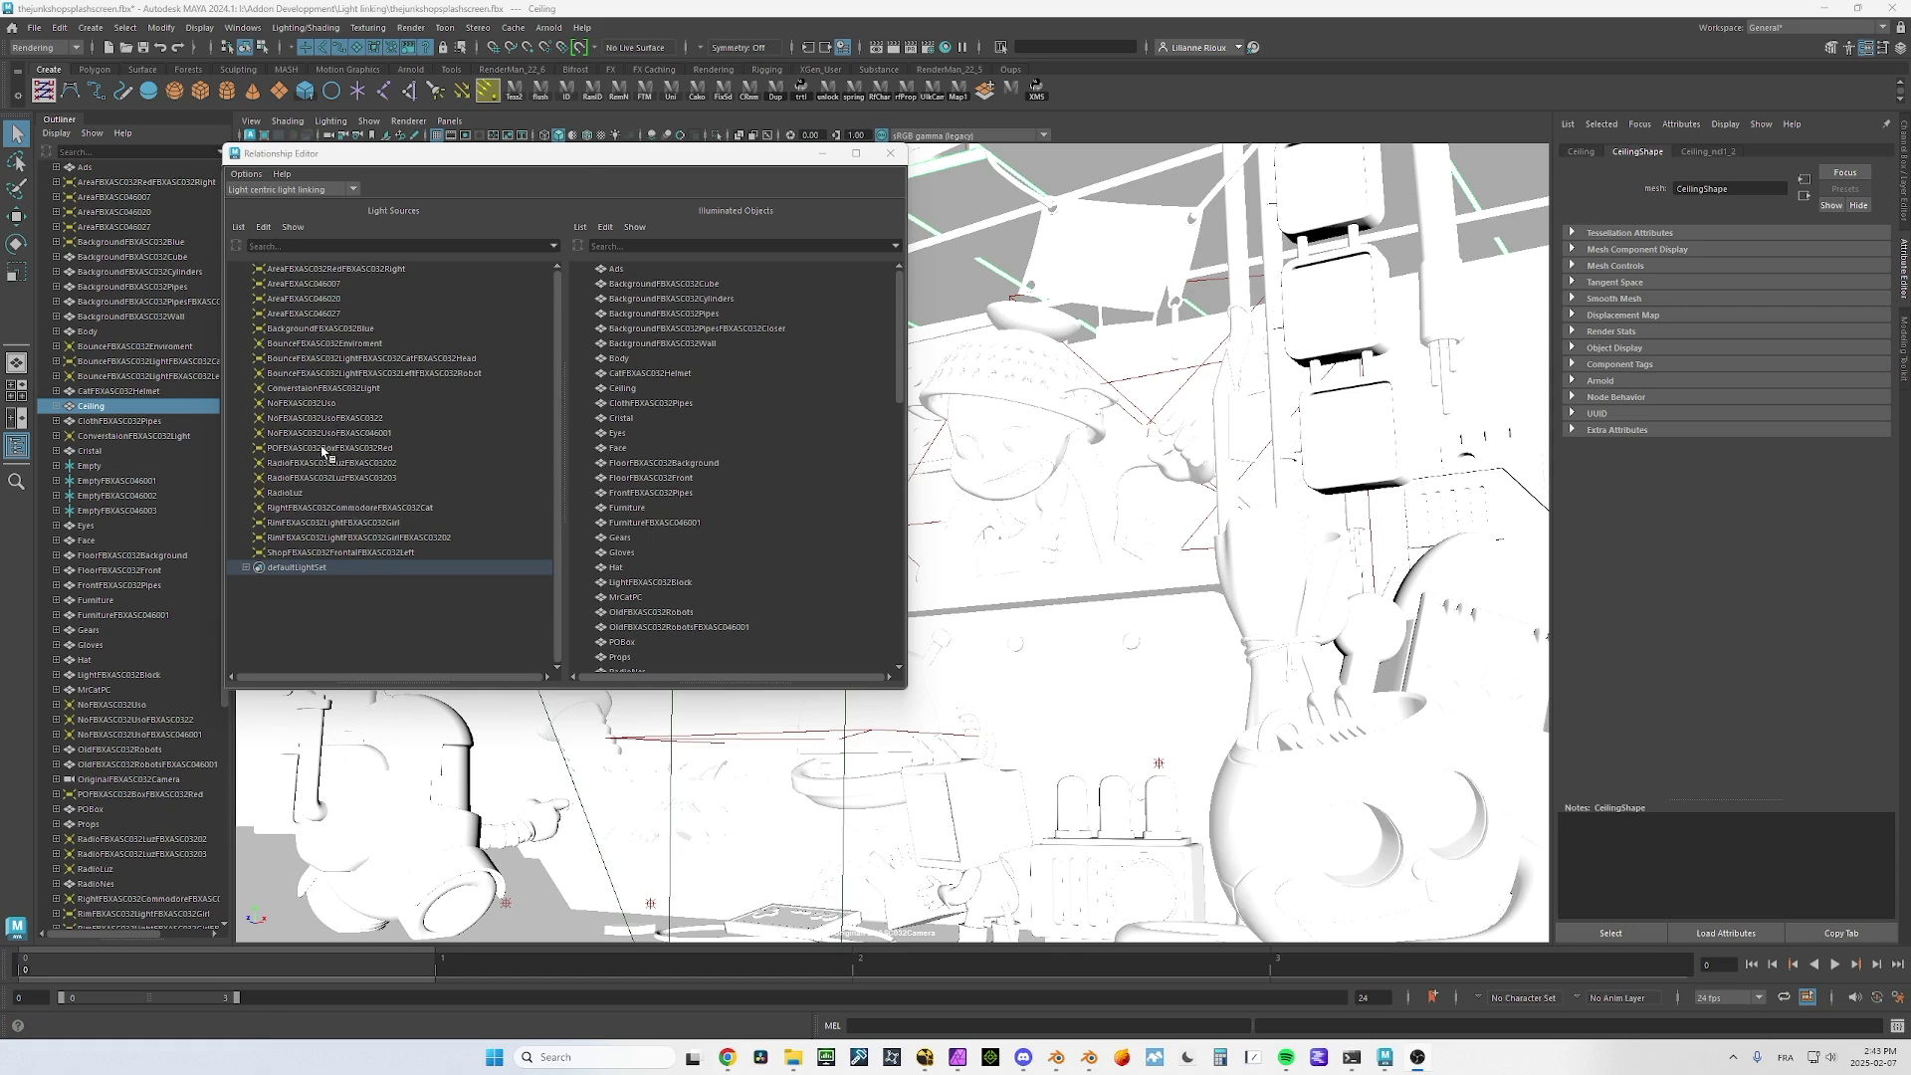
Link Ceiling to two lights, unlink Face and Cloth Pipes from No Uso.001, and relink Cristal
{"action": "left_click", "coordinate": [323, 388], "text": "ctrl"}
{"action": "left_click", "coordinate": [651, 390]}
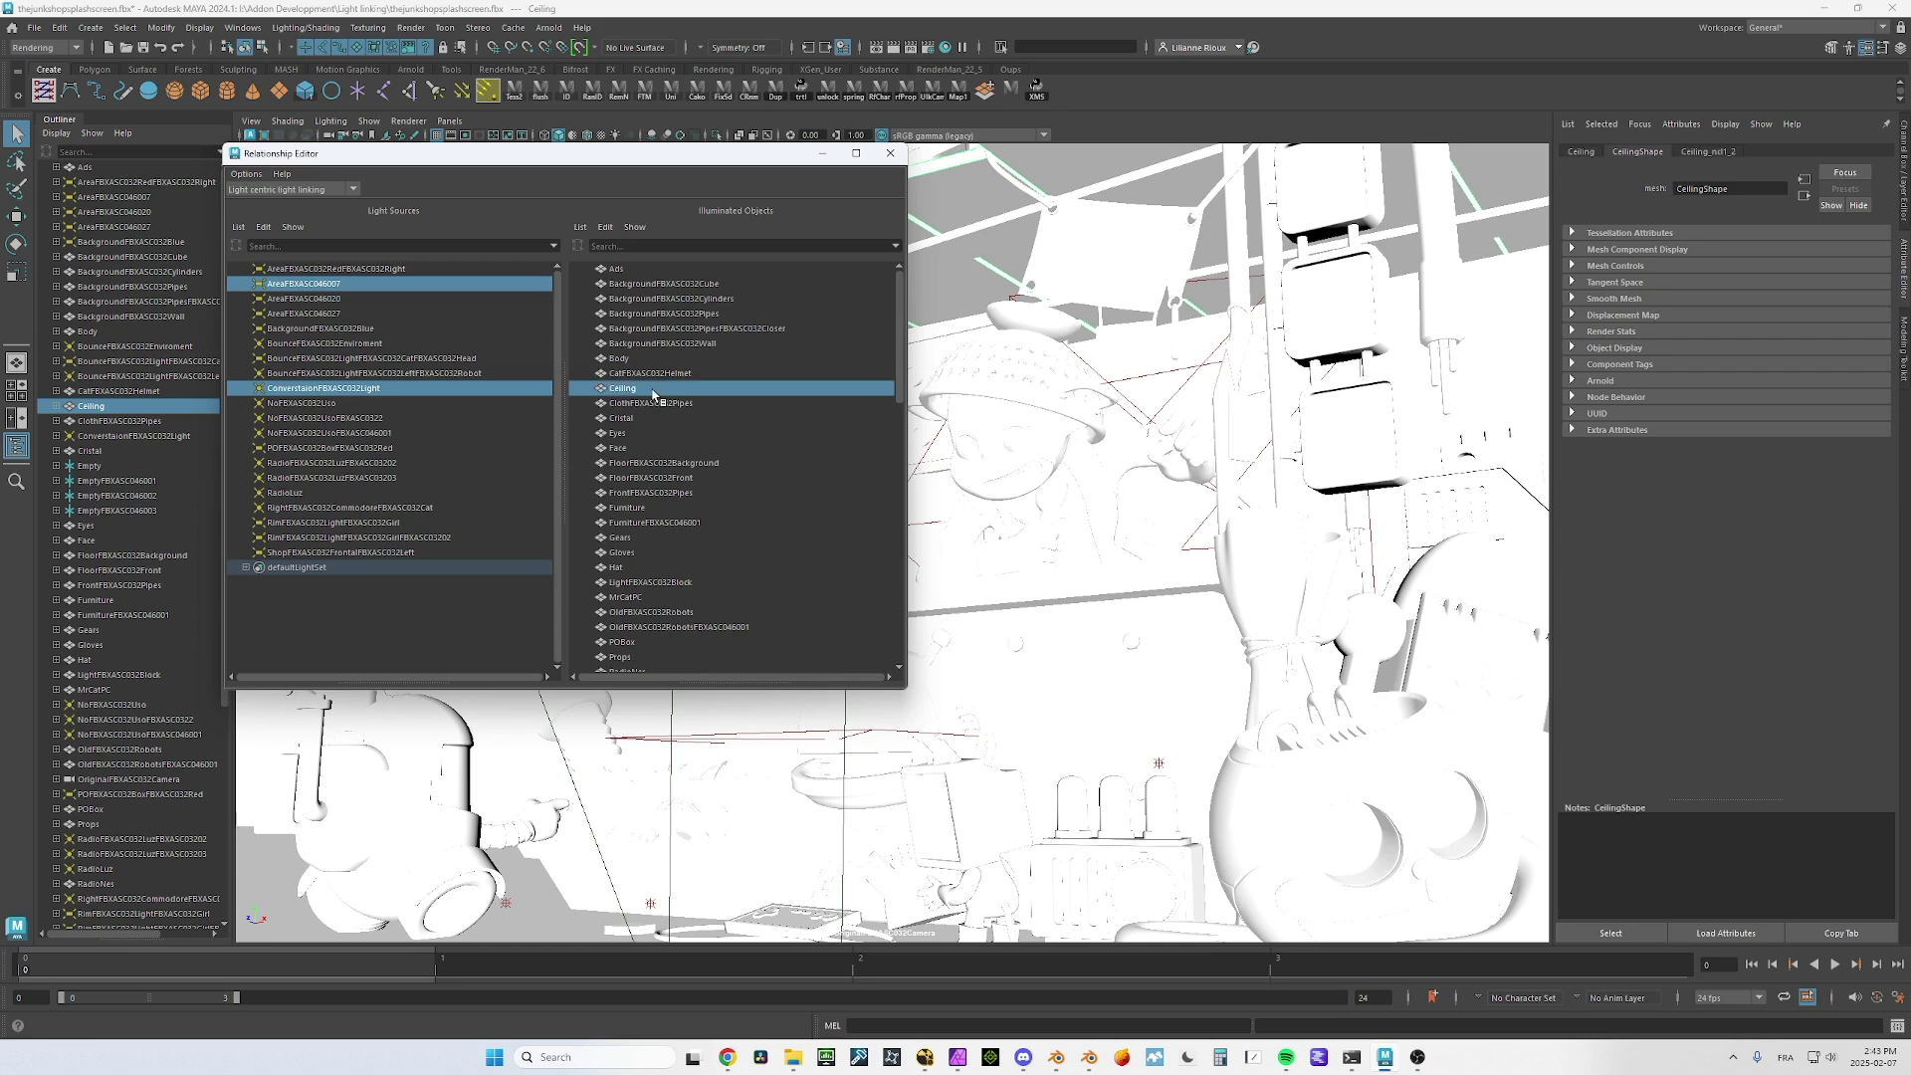
{"action": "left_click", "coordinate": [385, 434]}
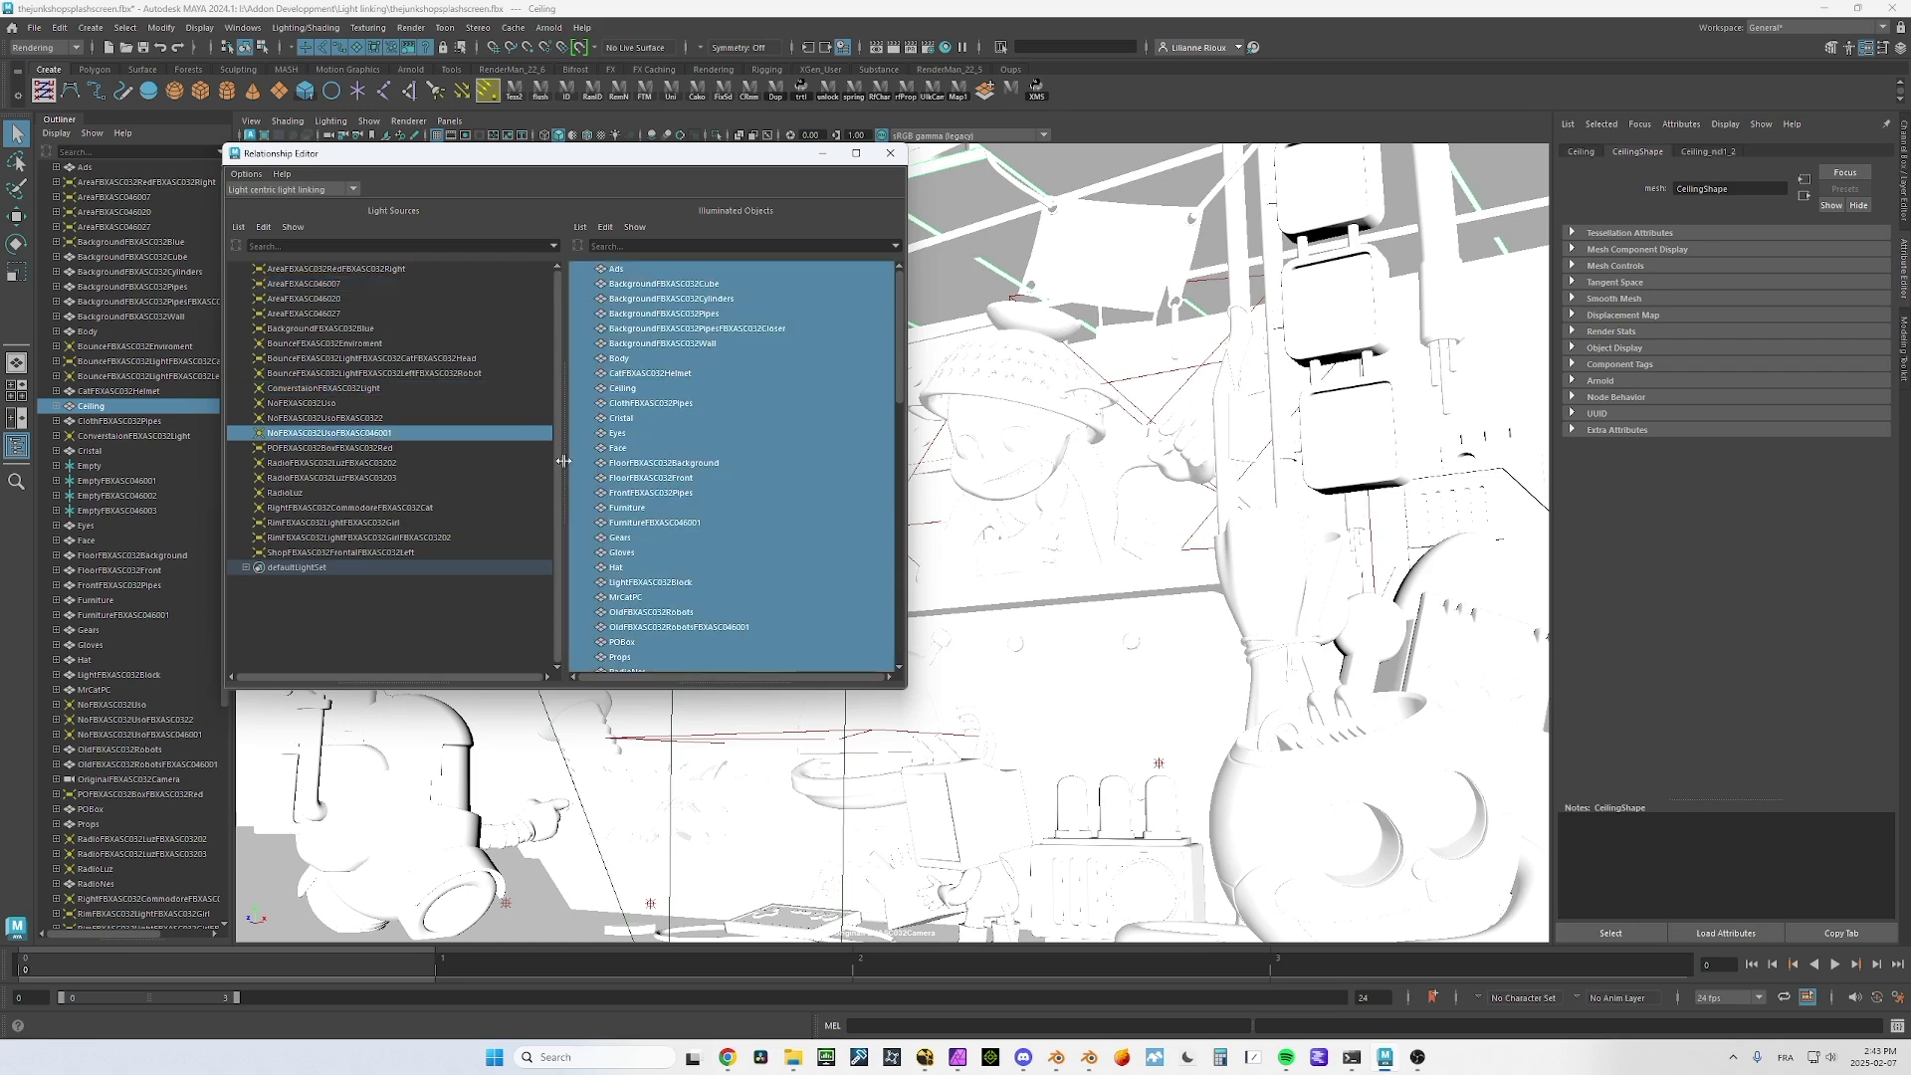
{"action": "left_click", "coordinate": [657, 450]}
{"action": "left_click", "coordinate": [657, 404]}
{"action": "left_click_drag", "start_coordinate": [663, 285], "coordinate": [689, 673]}
{"action": "left_click", "coordinate": [661, 407]}
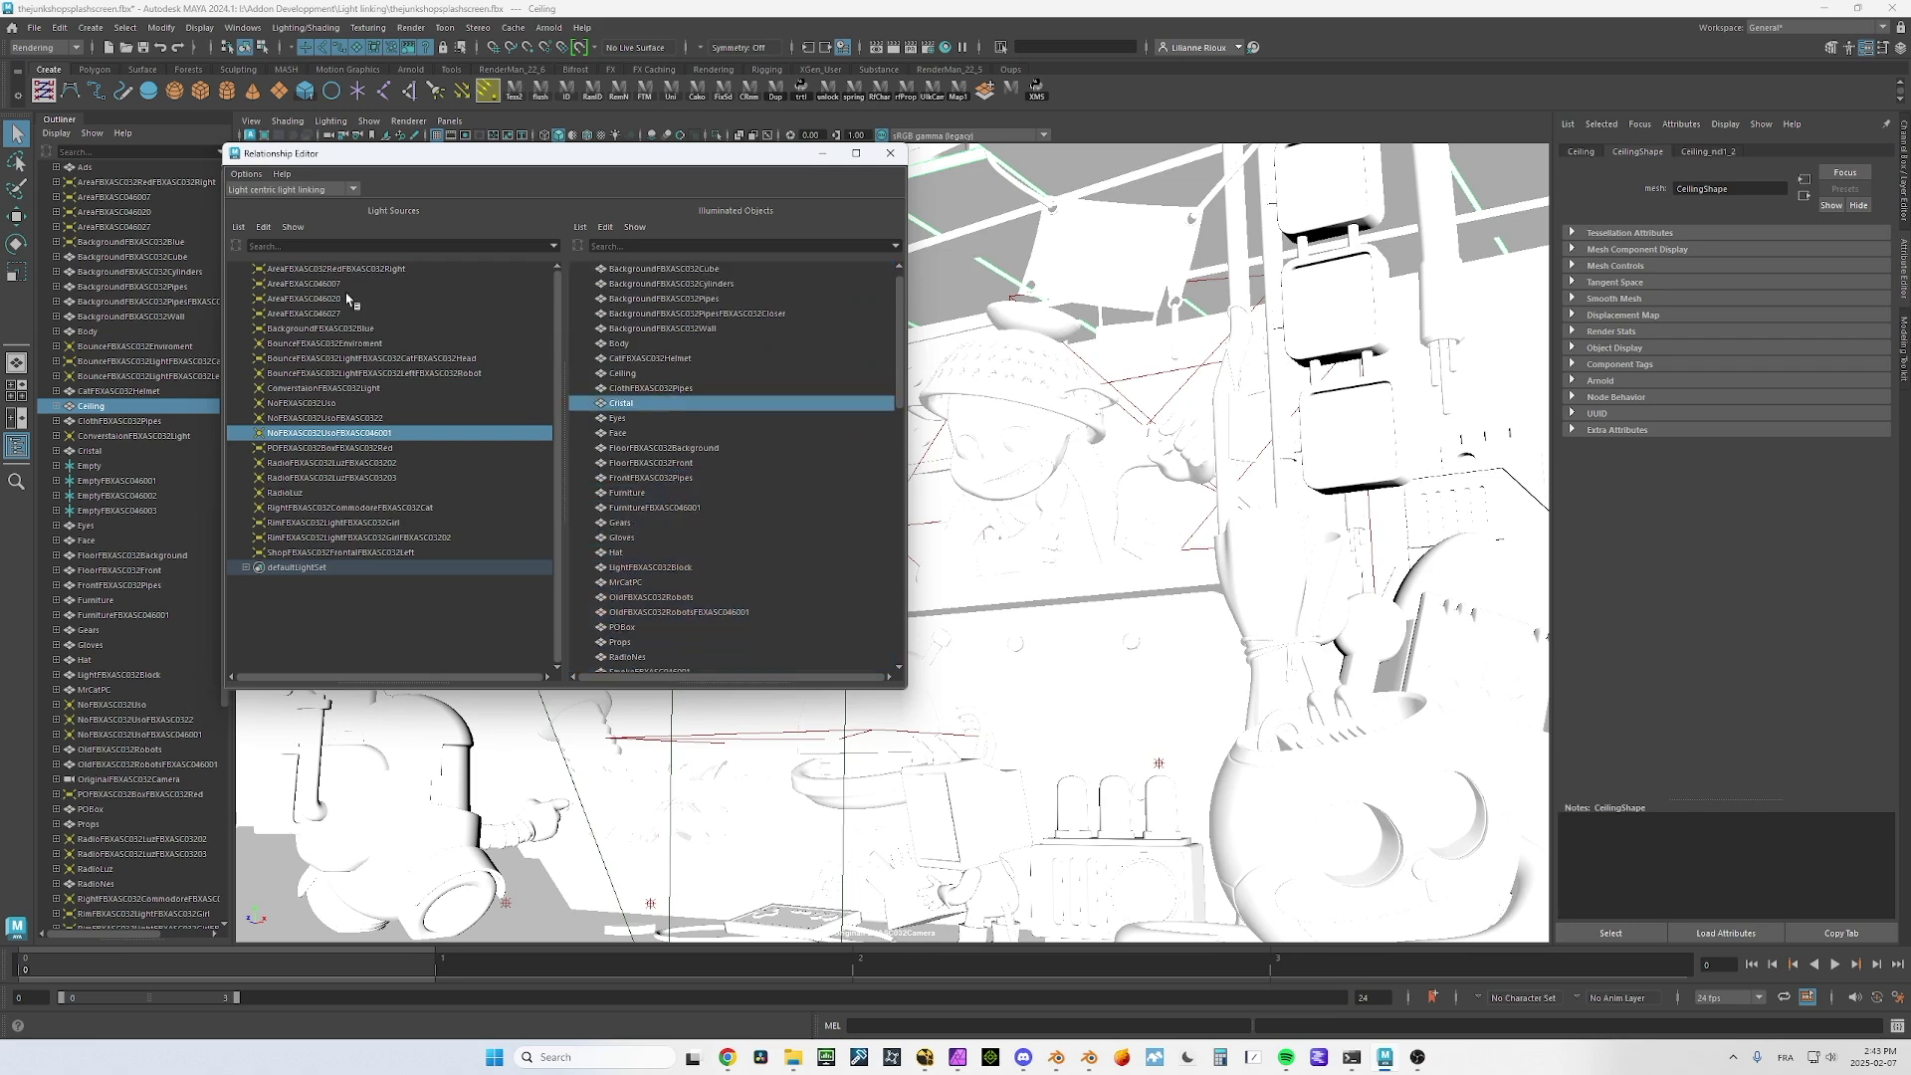
Select Area Red Right together with Area.007 and Area.020 for link editing
{"action": "left_click", "coordinate": [344, 269]}
{"action": "left_click_drag", "start_coordinate": [691, 491], "coordinate": [708, 265]}
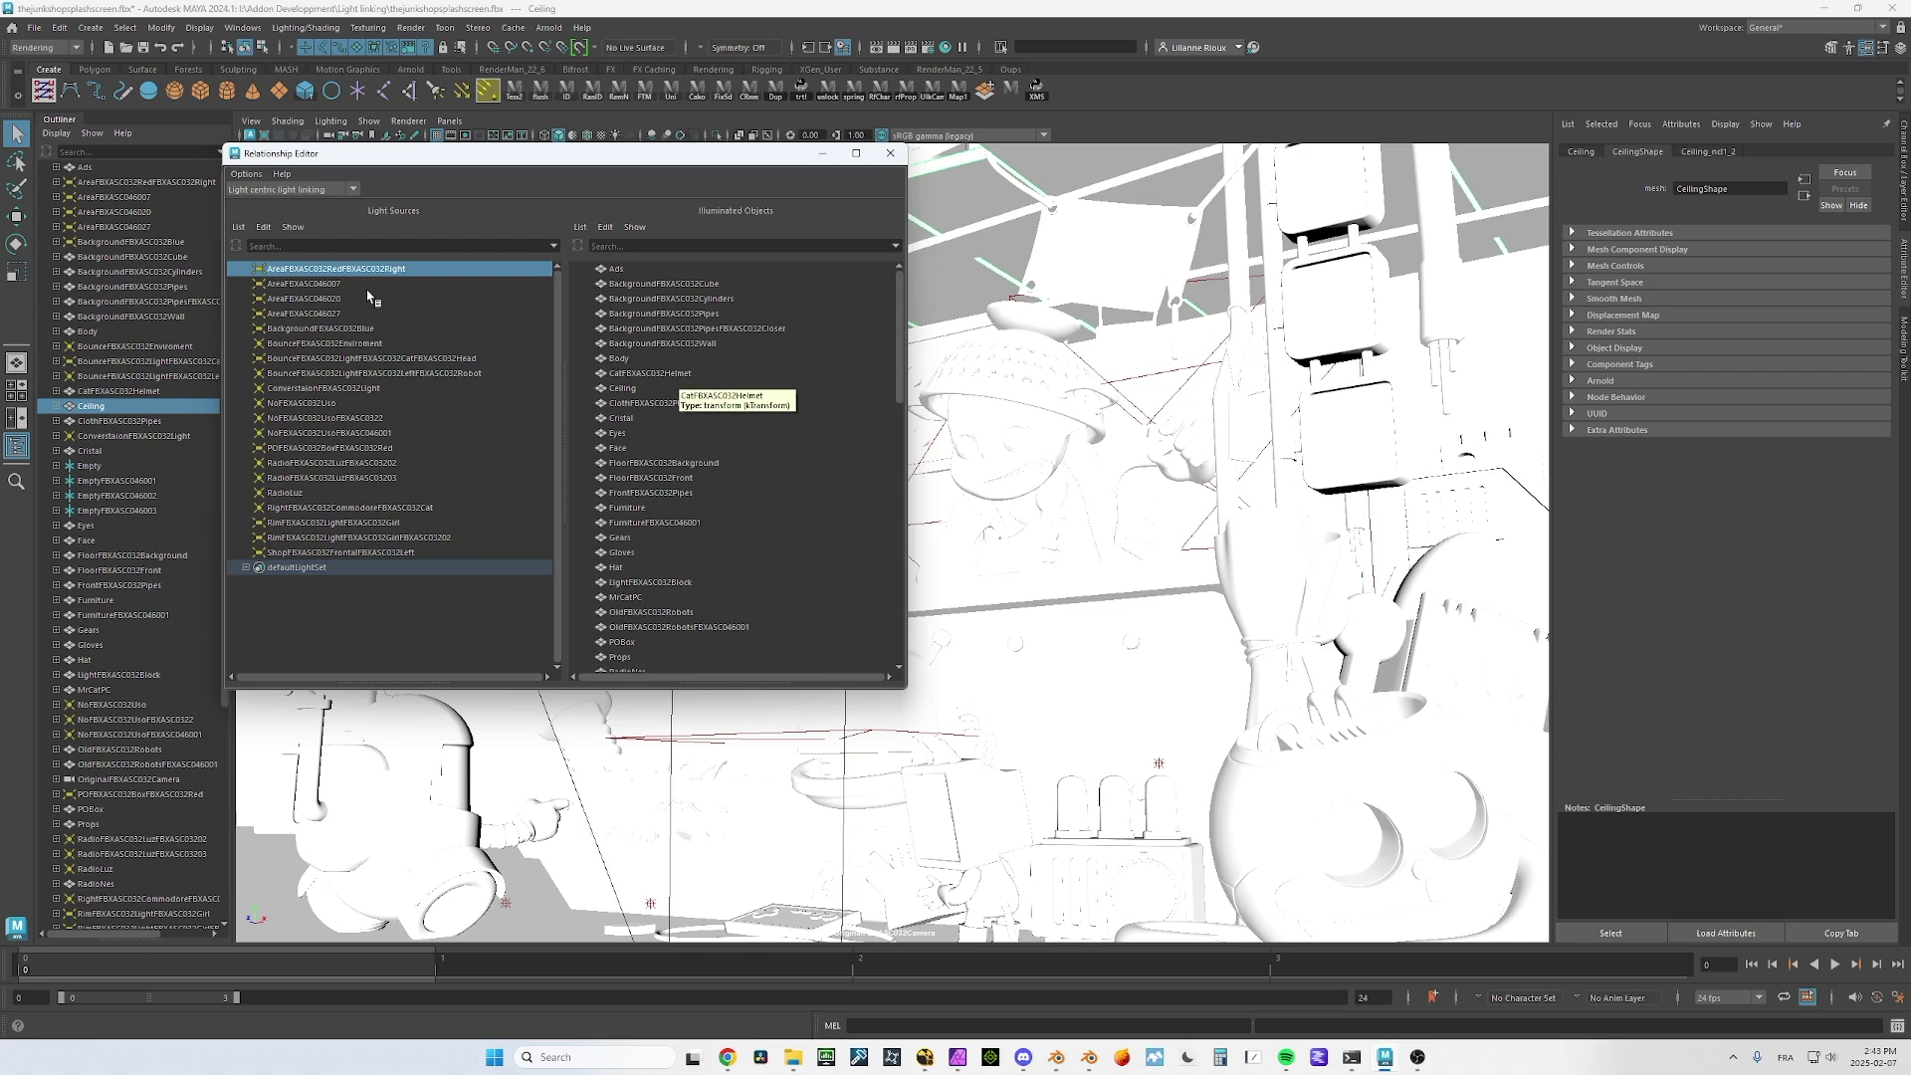
{"action": "left_click", "coordinate": [331, 284], "text": "ctrl"}
{"action": "left_click", "coordinate": [338, 299], "text": "ctrl"}
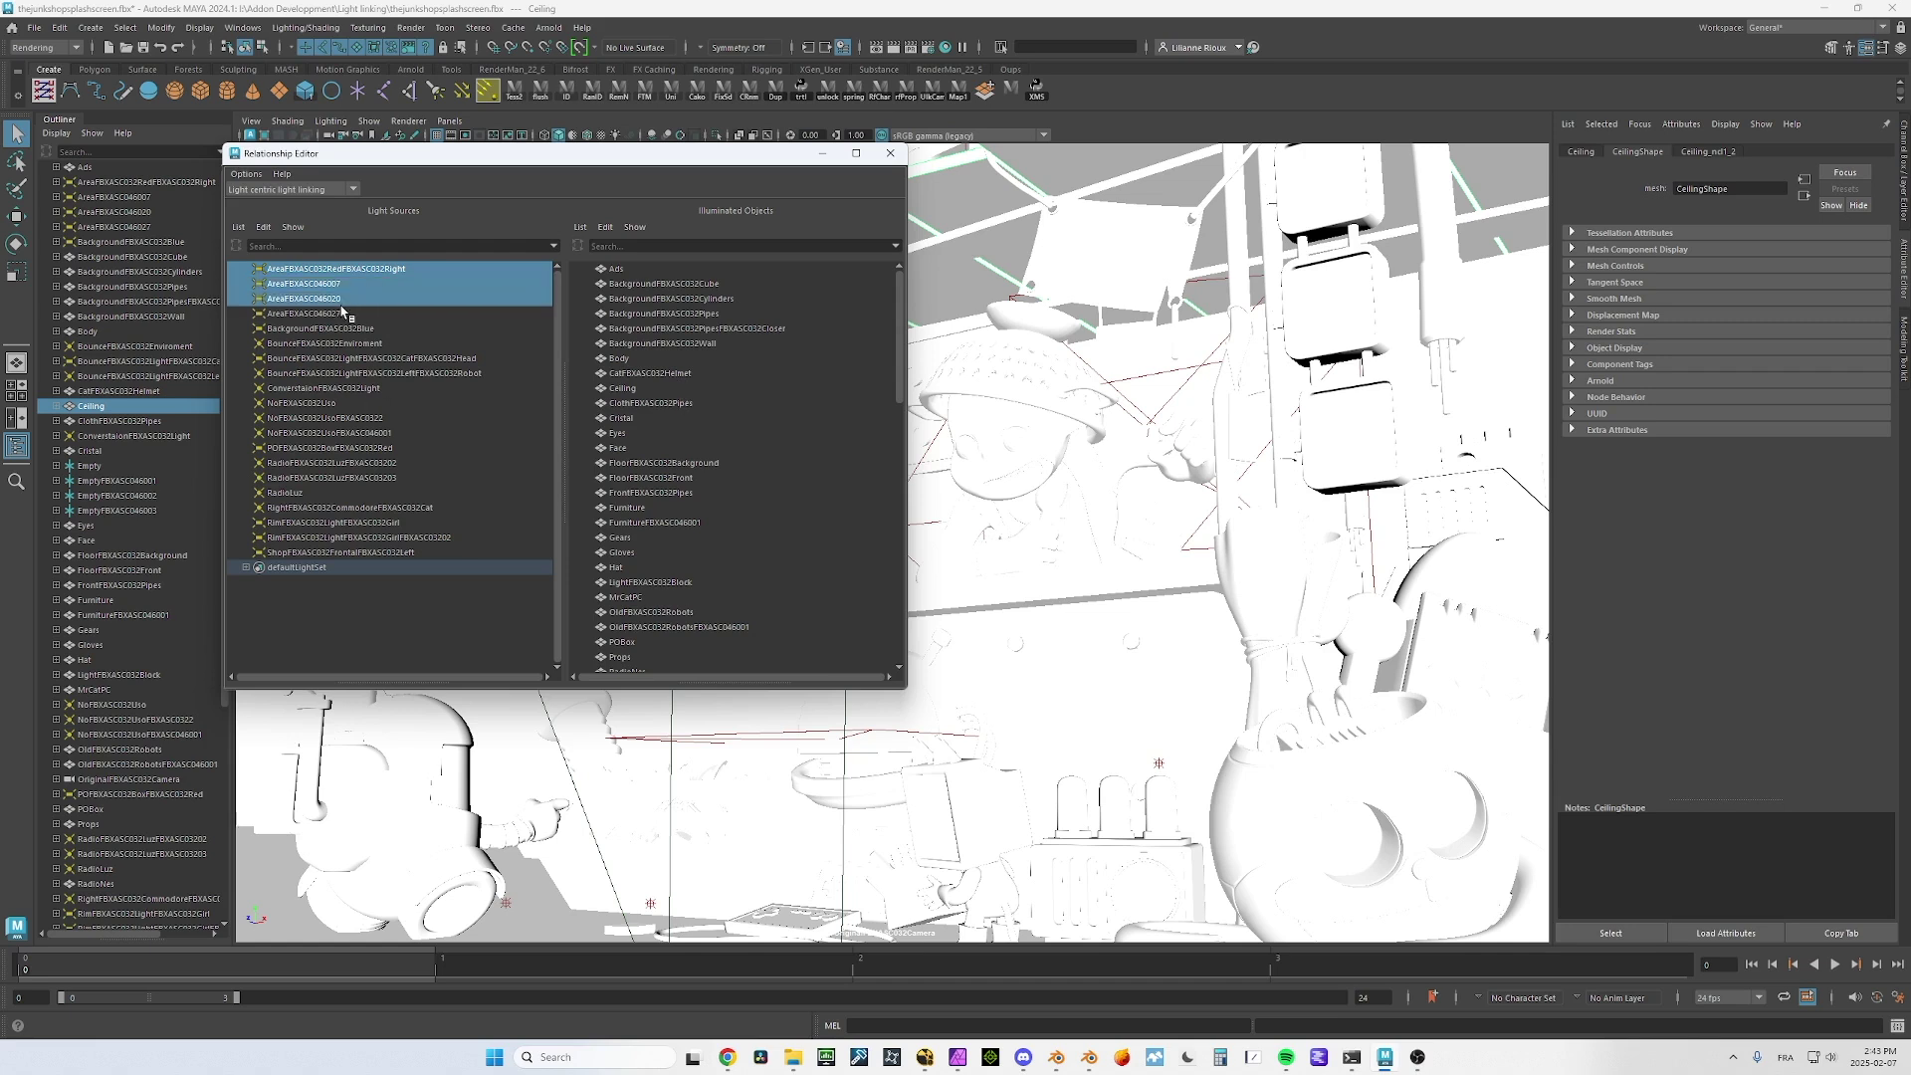
Filter the Light Sources list by 'radio'
{"action": "left_click", "coordinate": [443, 358]}
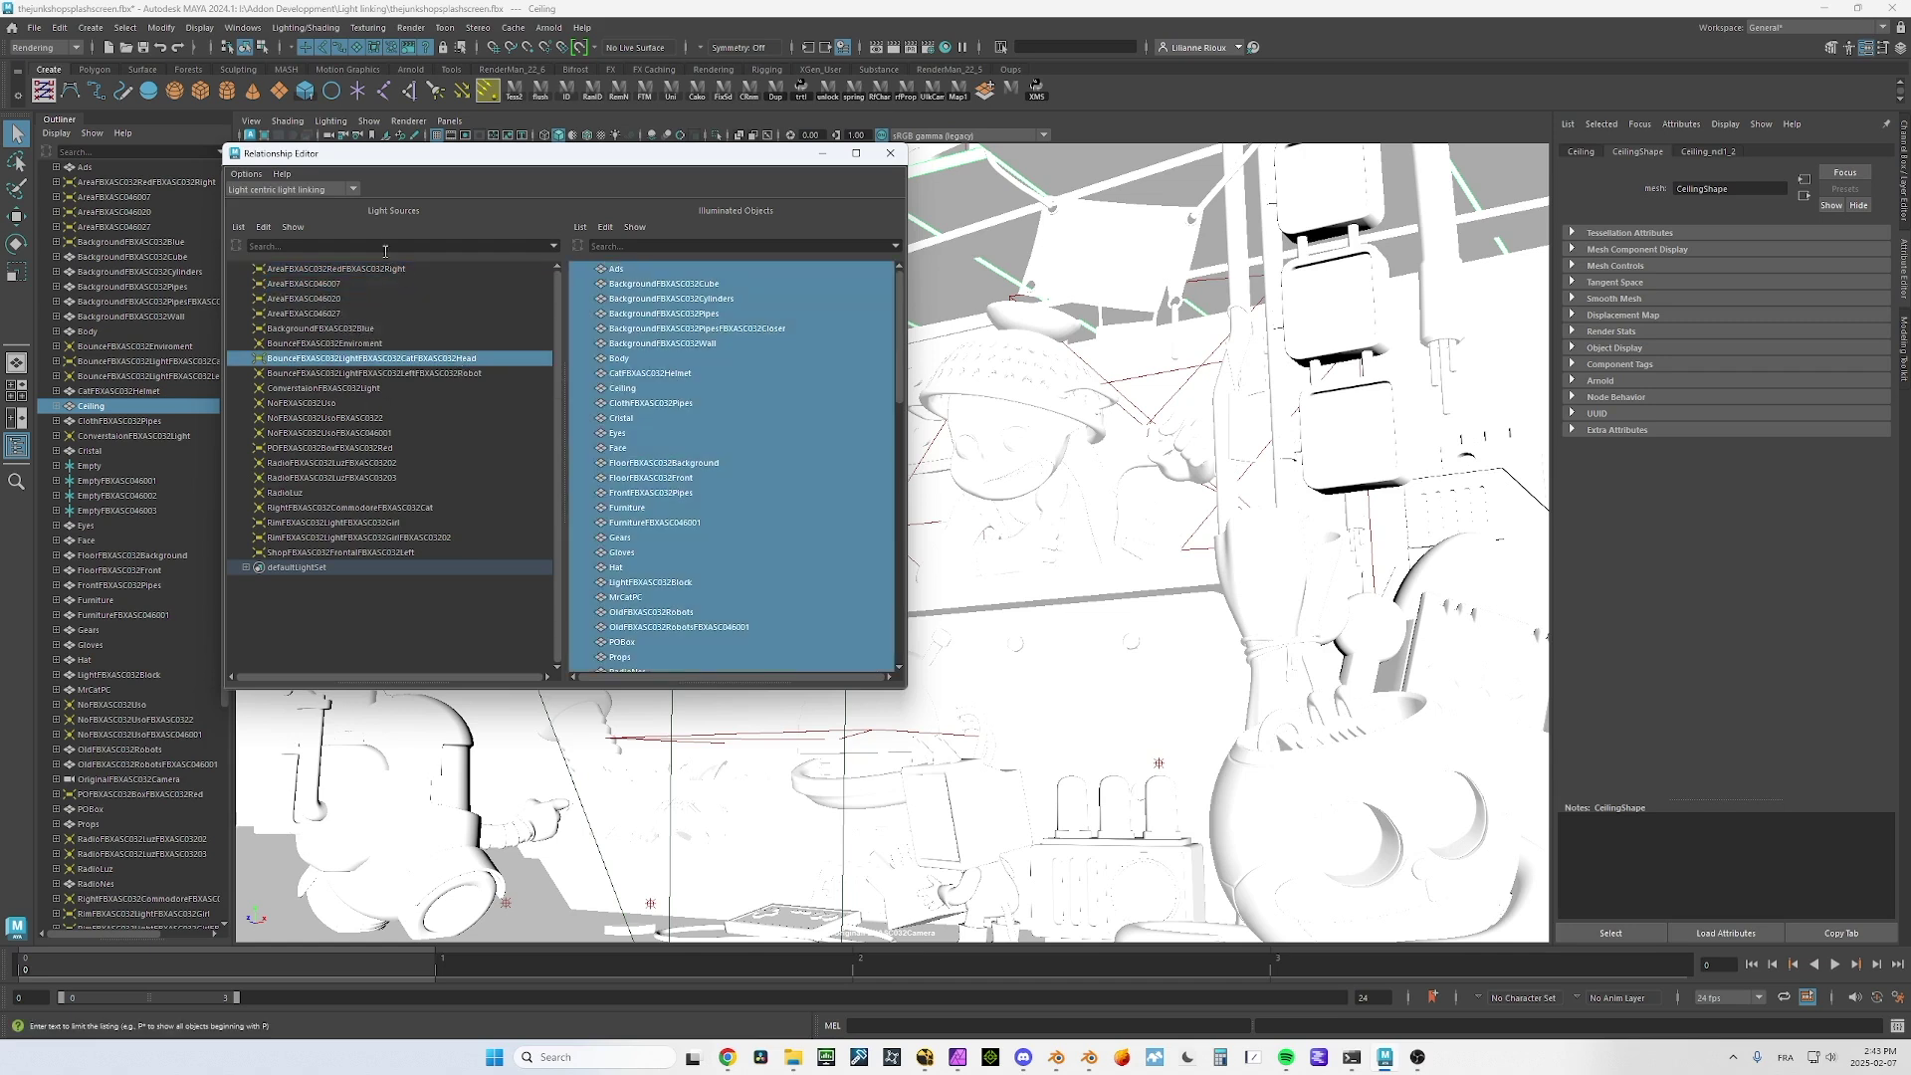
{"action": "left_click", "coordinate": [374, 246]}
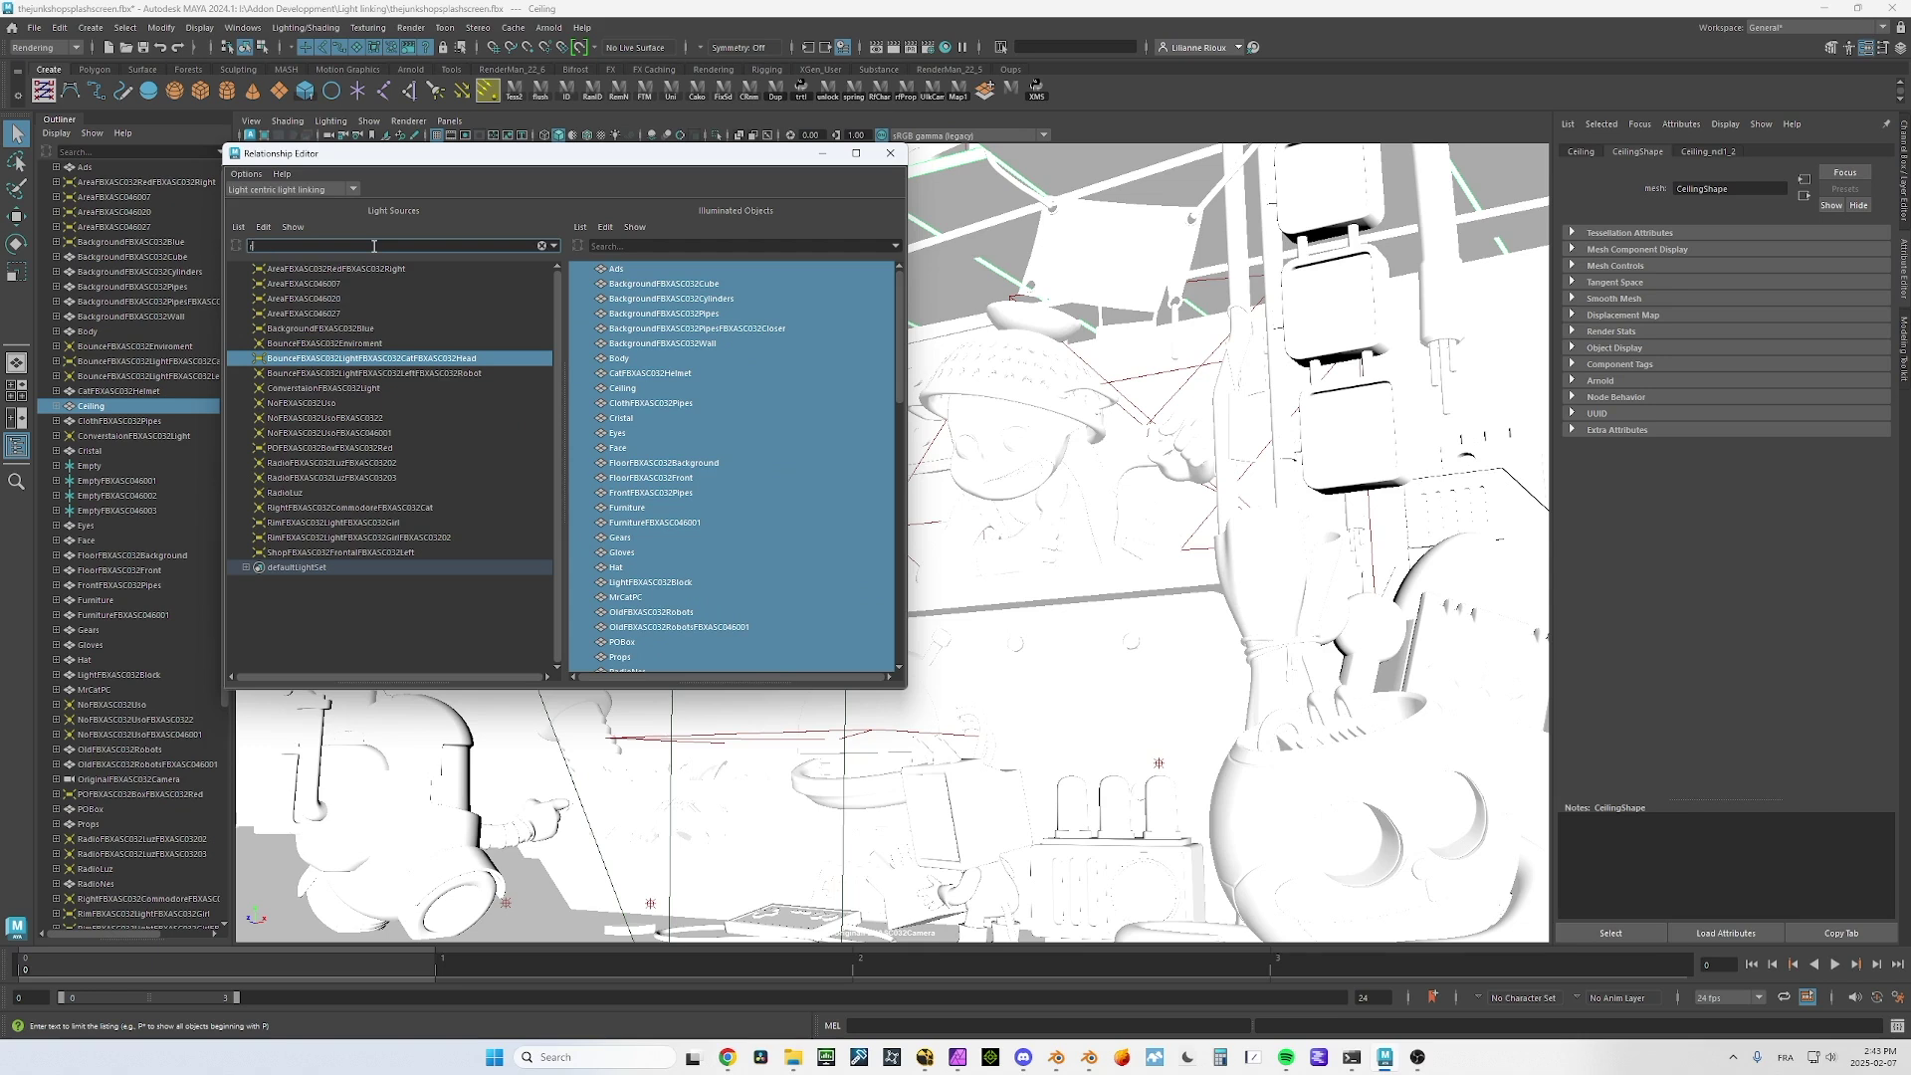
{"action": "type", "text": "radio"}
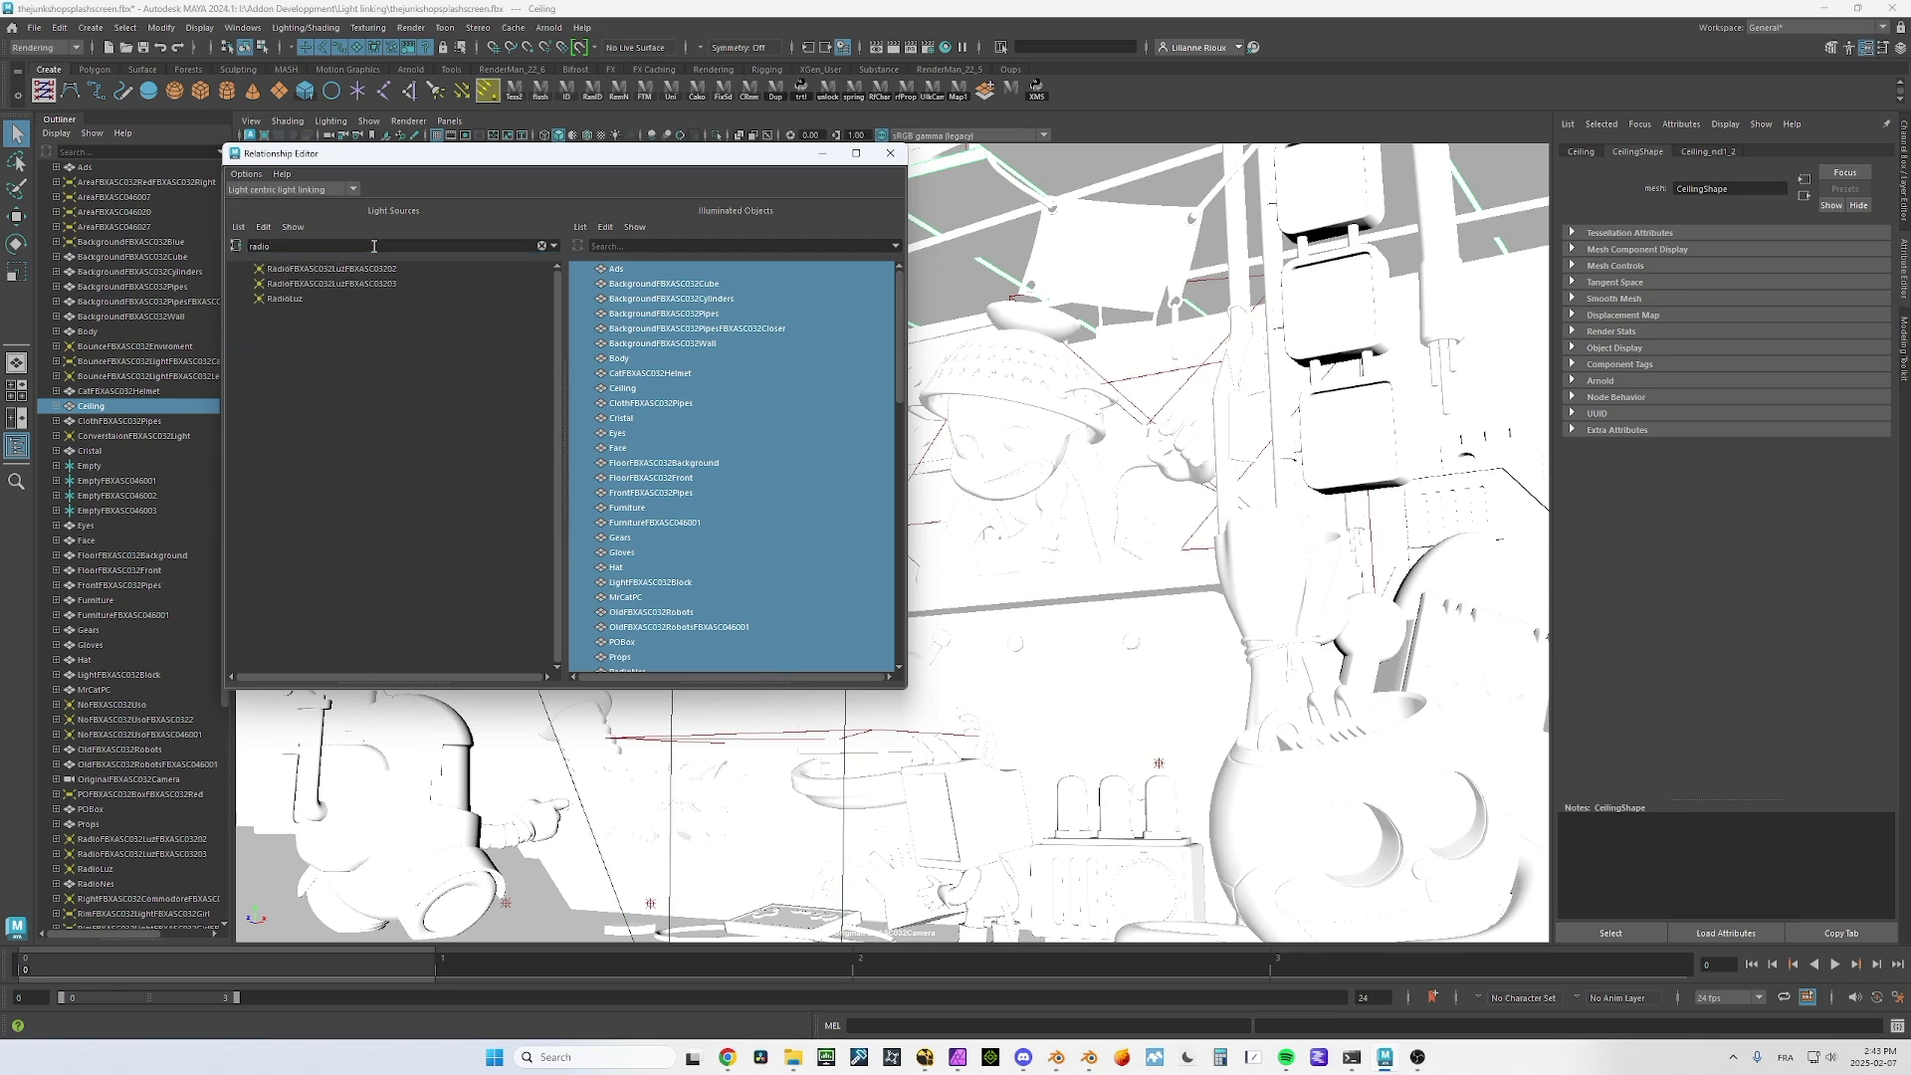
Select the three Radio lights and unlink their illuminated objects
{"action": "left_click", "coordinate": [319, 269]}
{"action": "left_click", "coordinate": [284, 286], "text": "shift"}
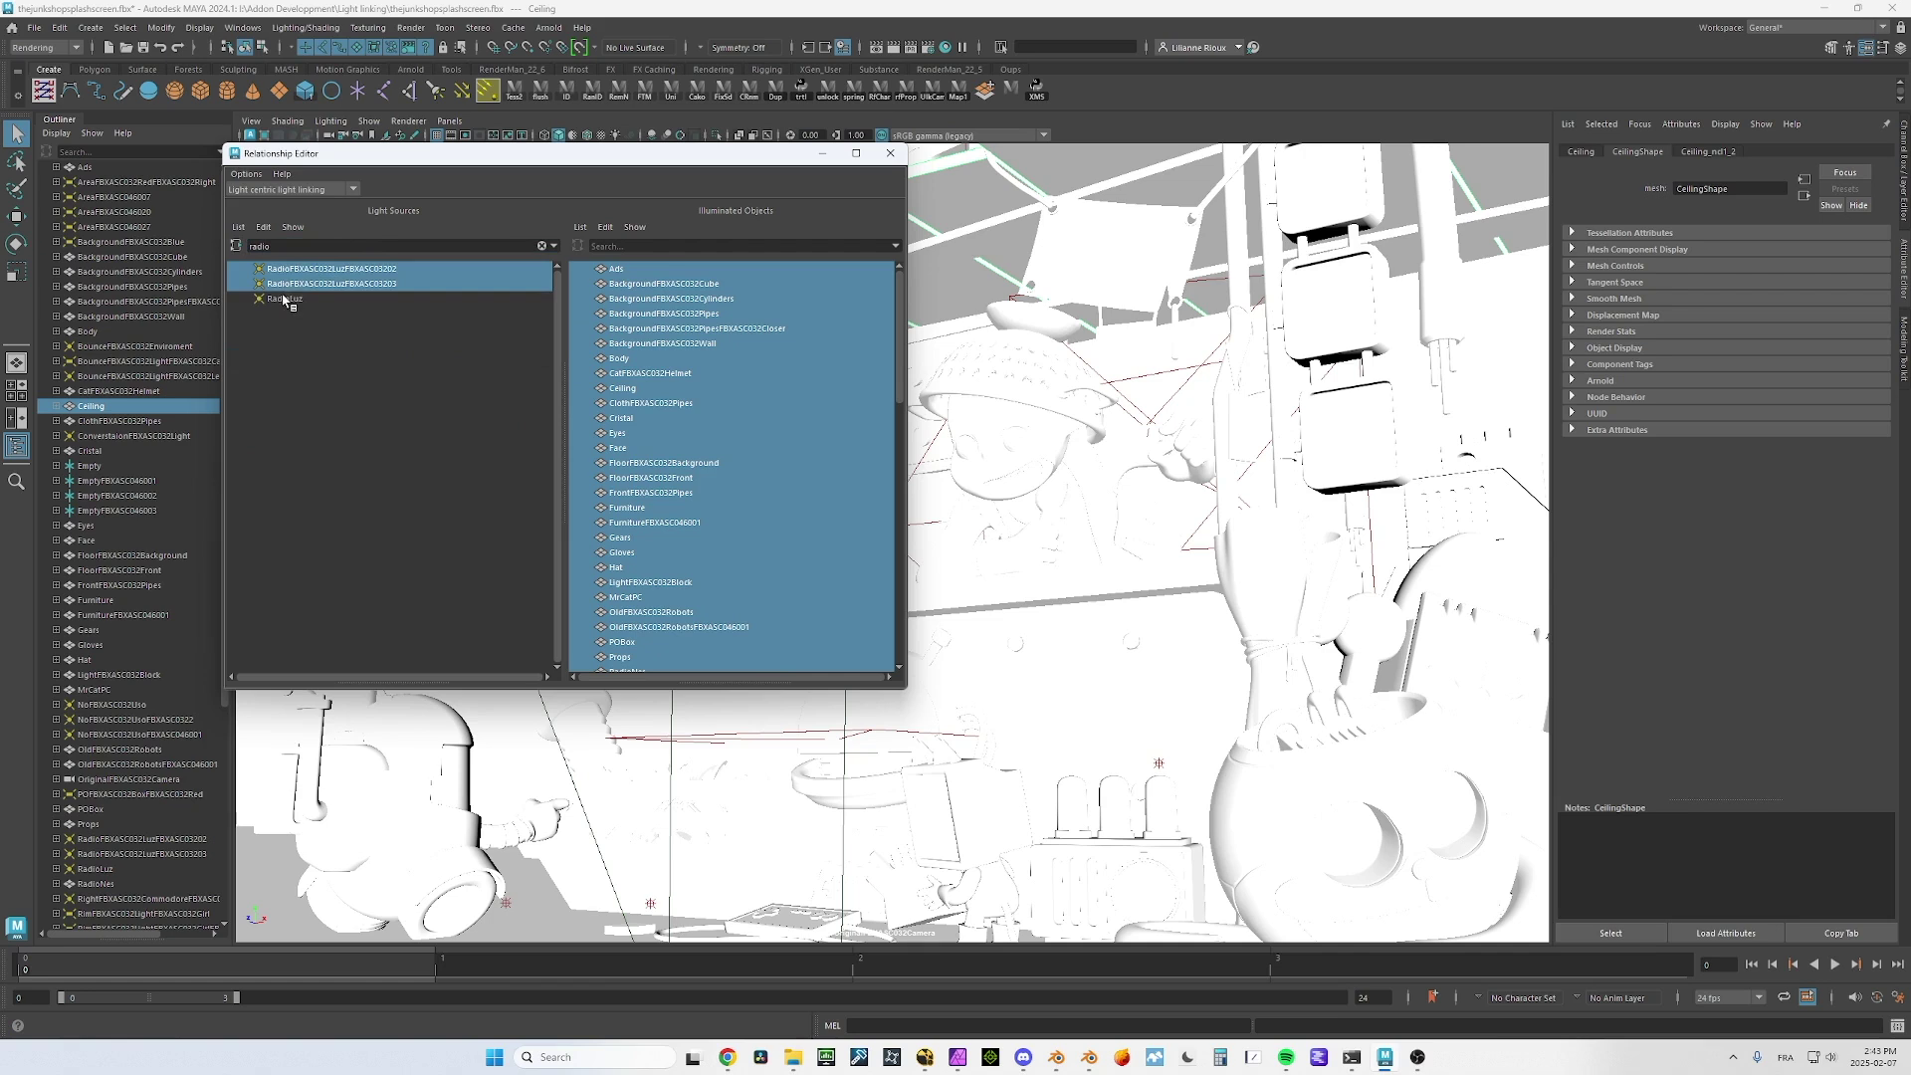
{"action": "left_click", "coordinate": [283, 298], "text": "shift"}
{"action": "mouse_move", "coordinate": [619, 271]}
{"action": "left_mouse_down"}
{"action": "mouse_move", "coordinate": [627, 669]}
{"action": "mouse_move", "coordinate": [684, 652]}
{"action": "mouse_move", "coordinate": [709, 264]}
{"action": "left_mouse_up"}
{"action": "scroll", "coordinate": [905, 349], "scroll_direction": "down", "scroll_amount": 1}
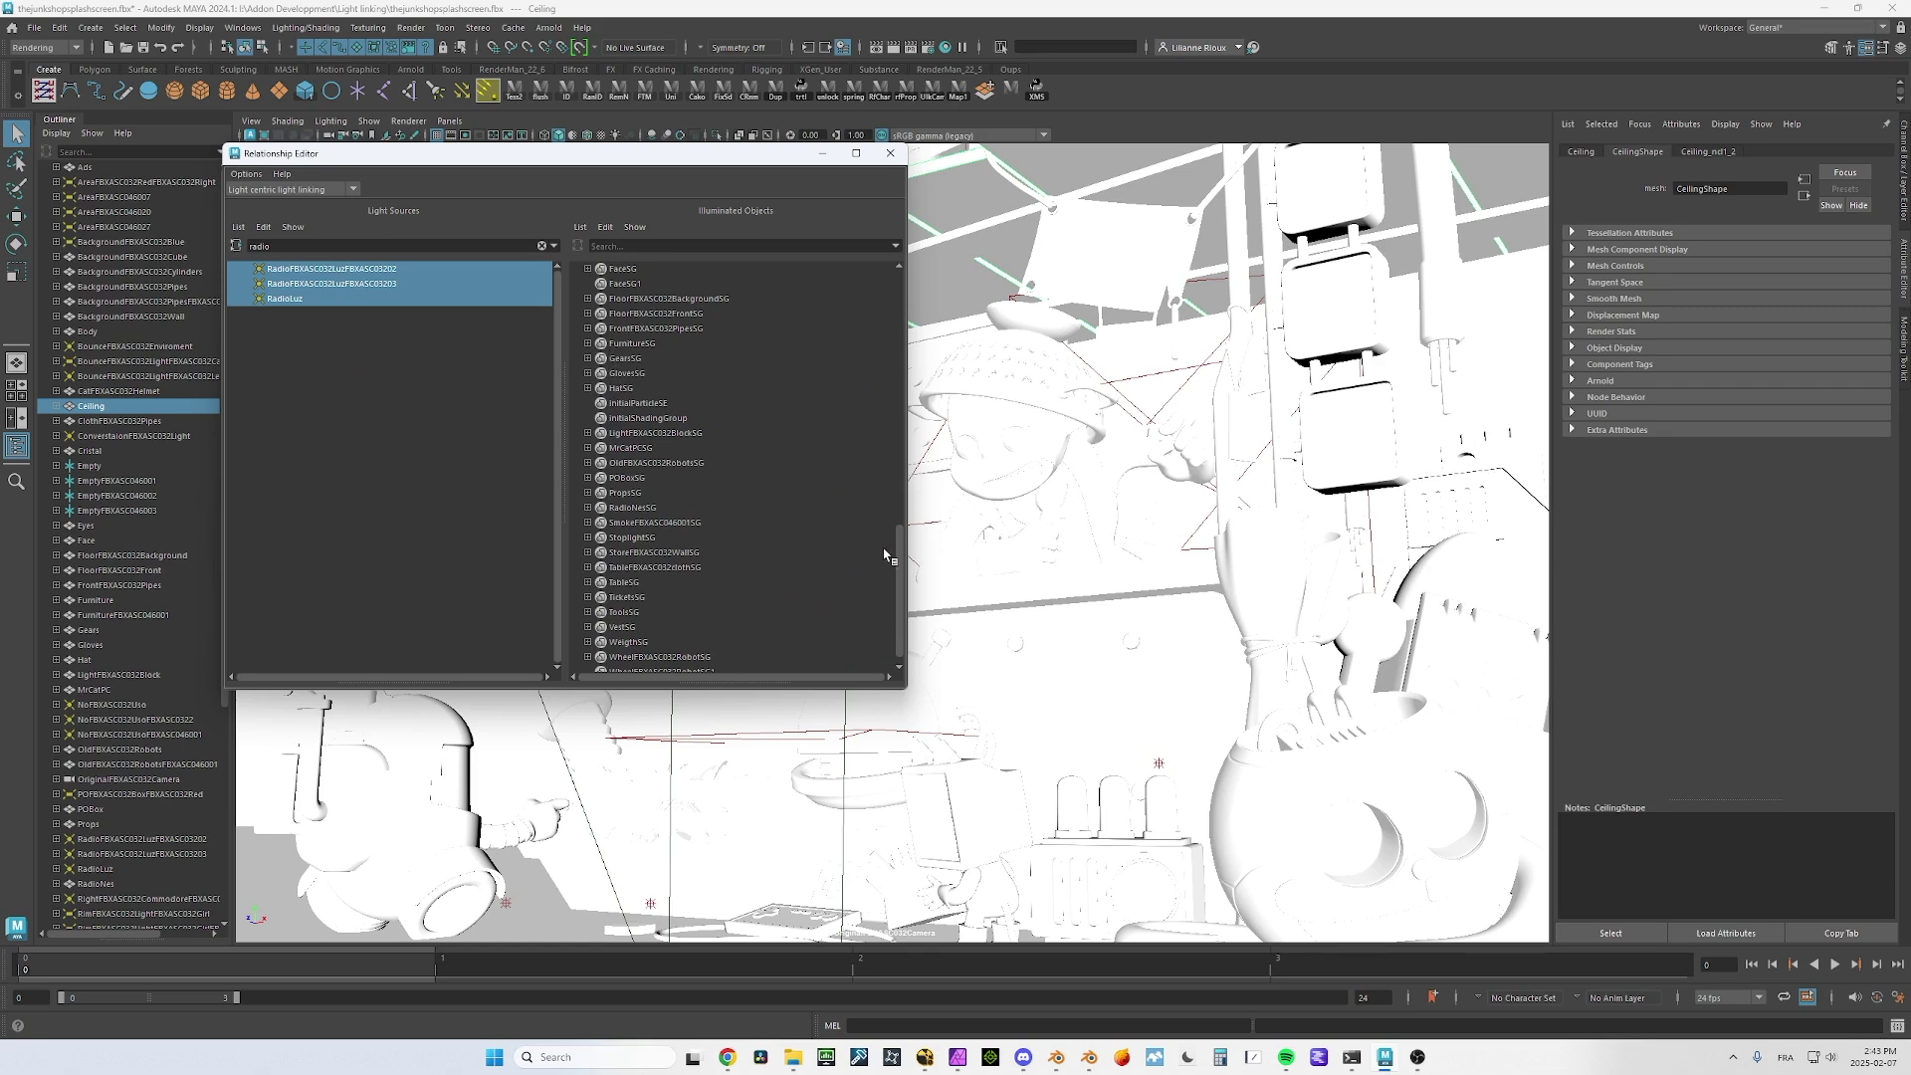
{"action": "left_click_drag", "start_coordinate": [900, 548], "coordinate": [931, 235]}
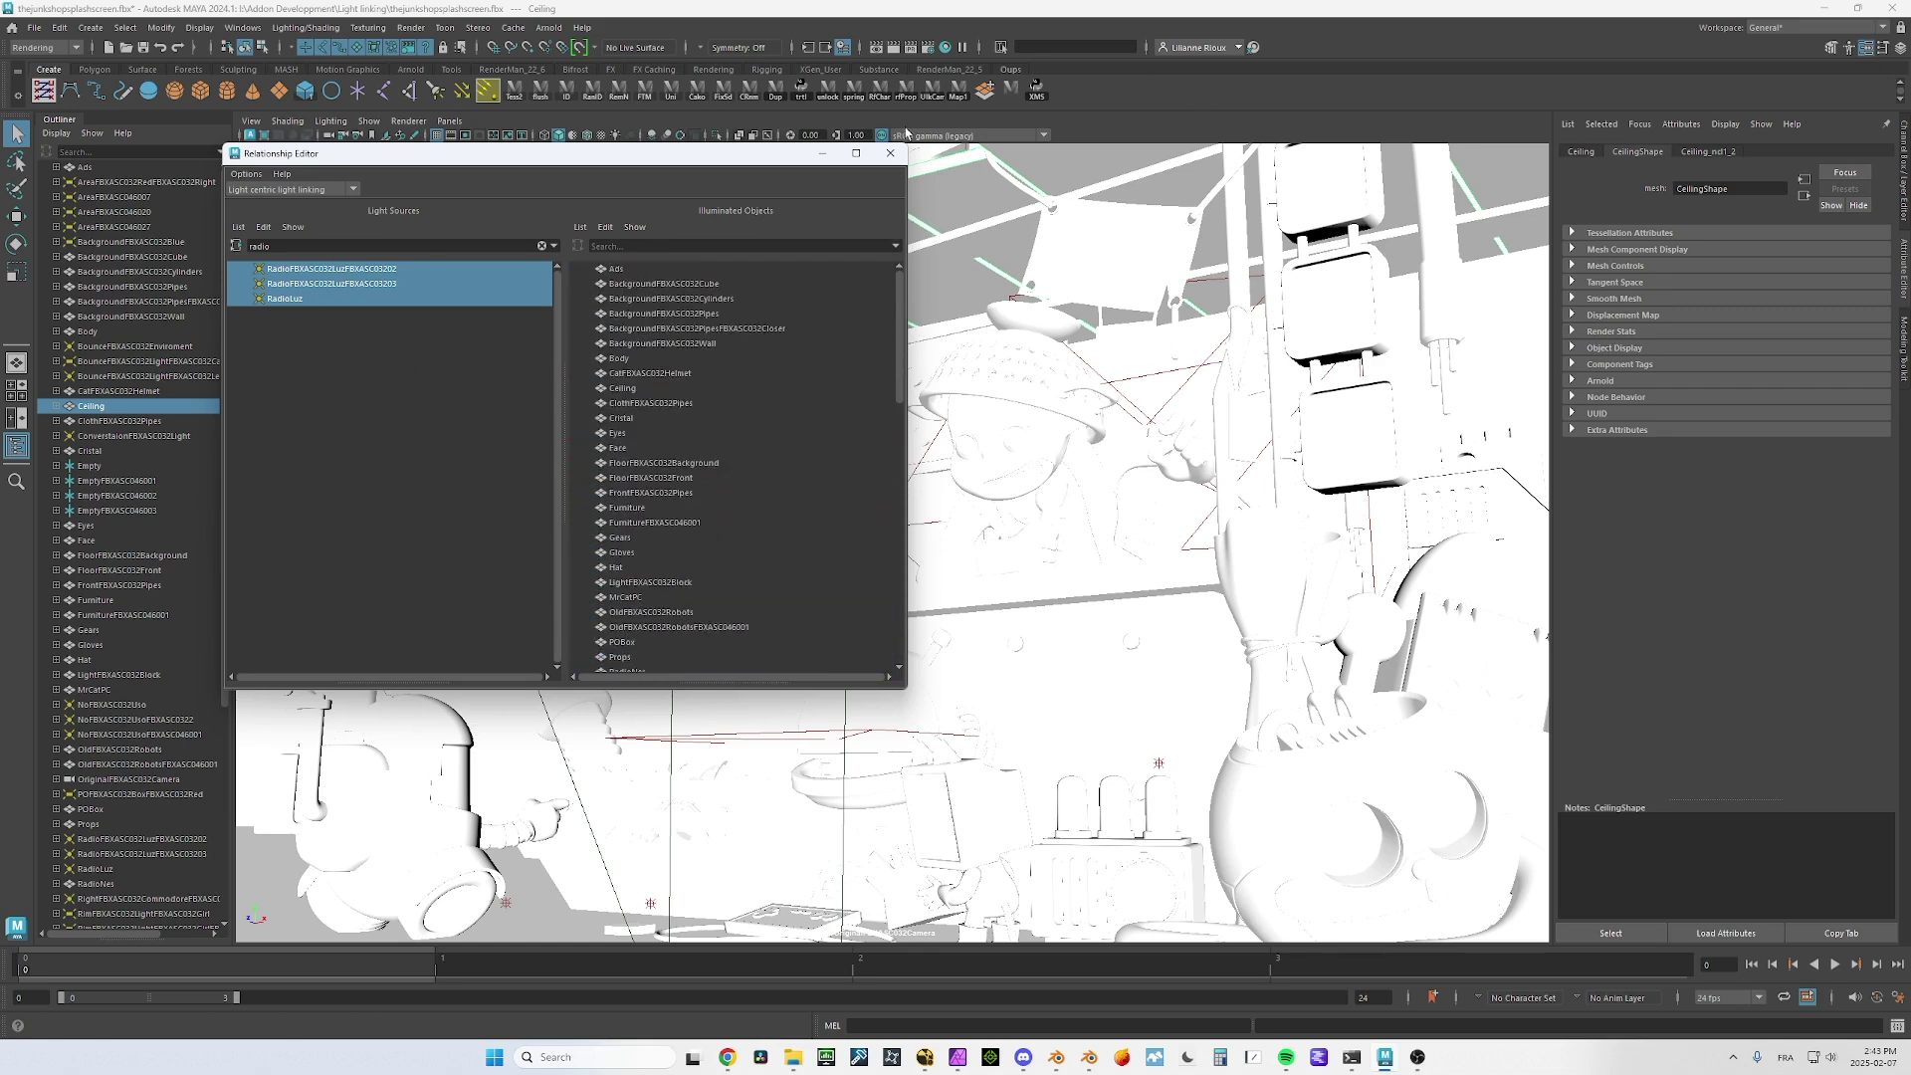
Back in Blender, list all 20 lights, then only the five selected lights
{"action": "key", "text": "alt+Tab"}
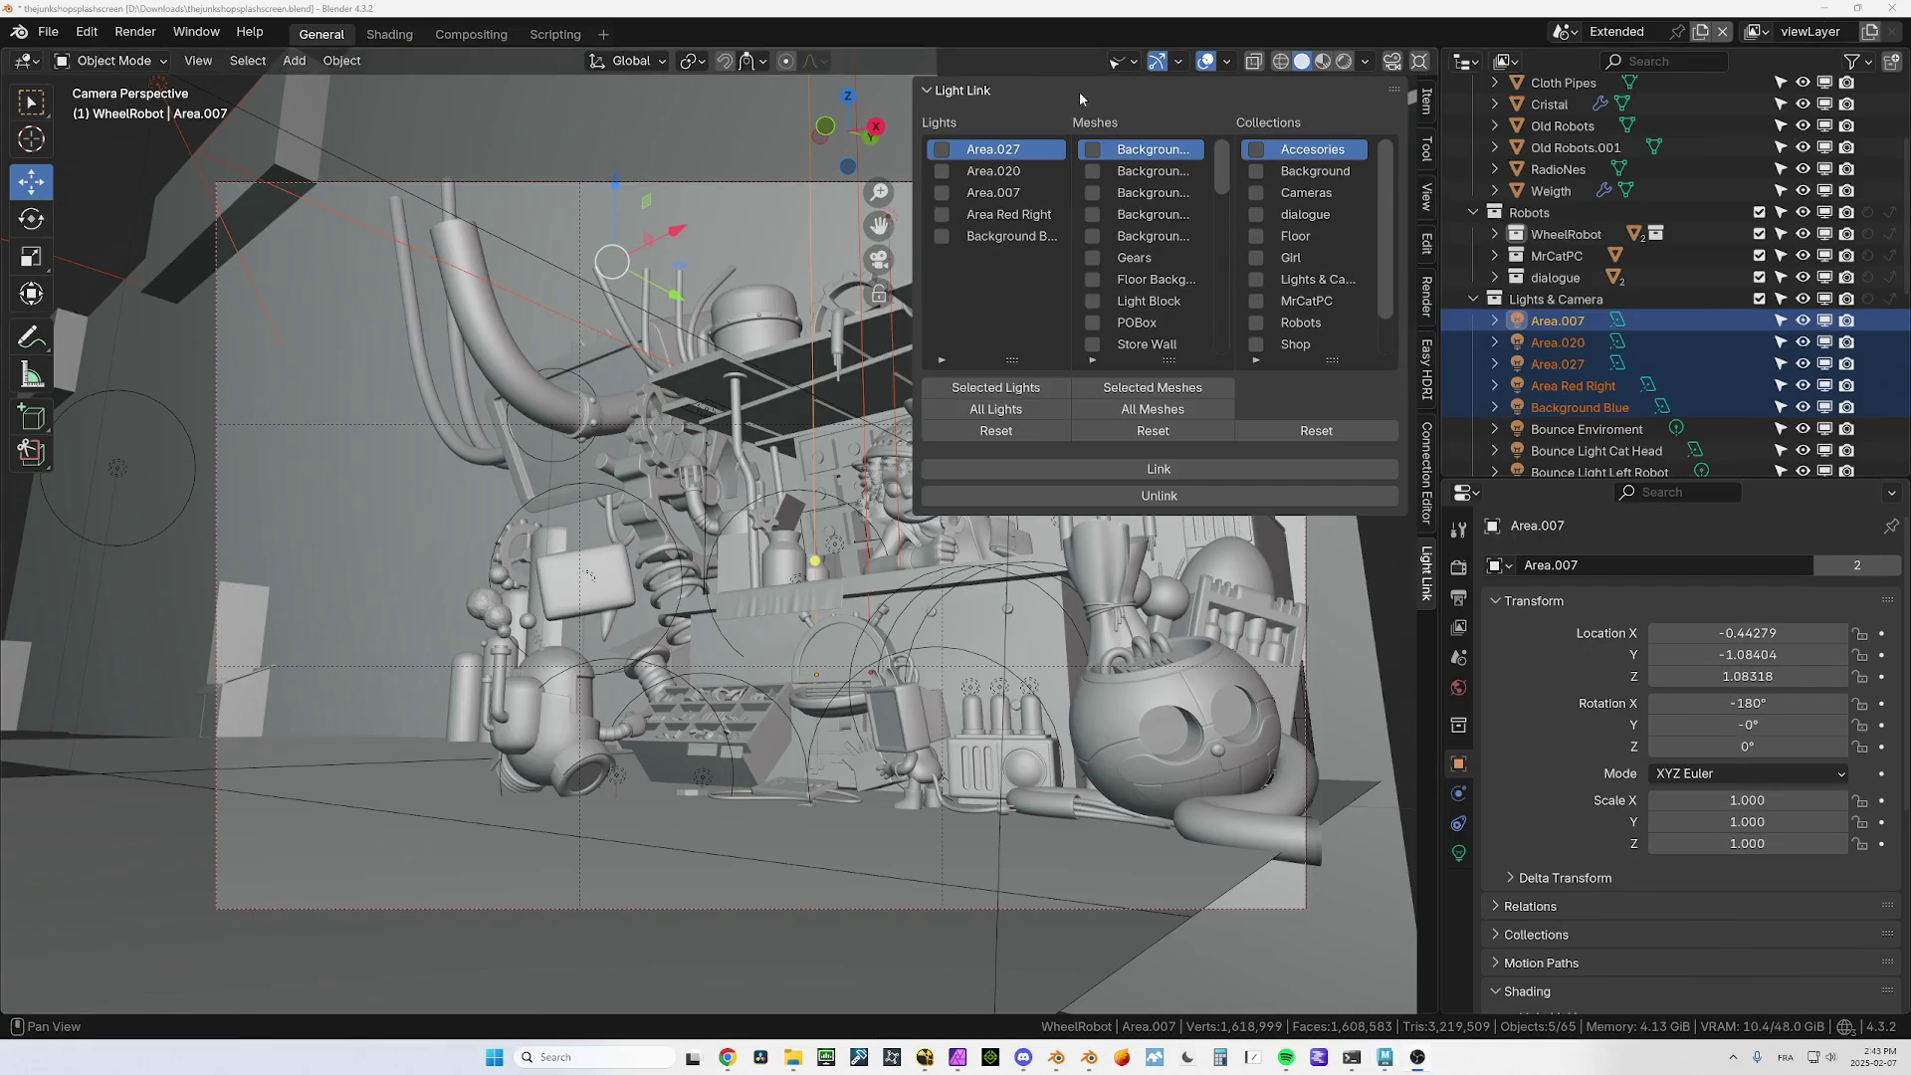
{"action": "left_click", "coordinate": [998, 409]}
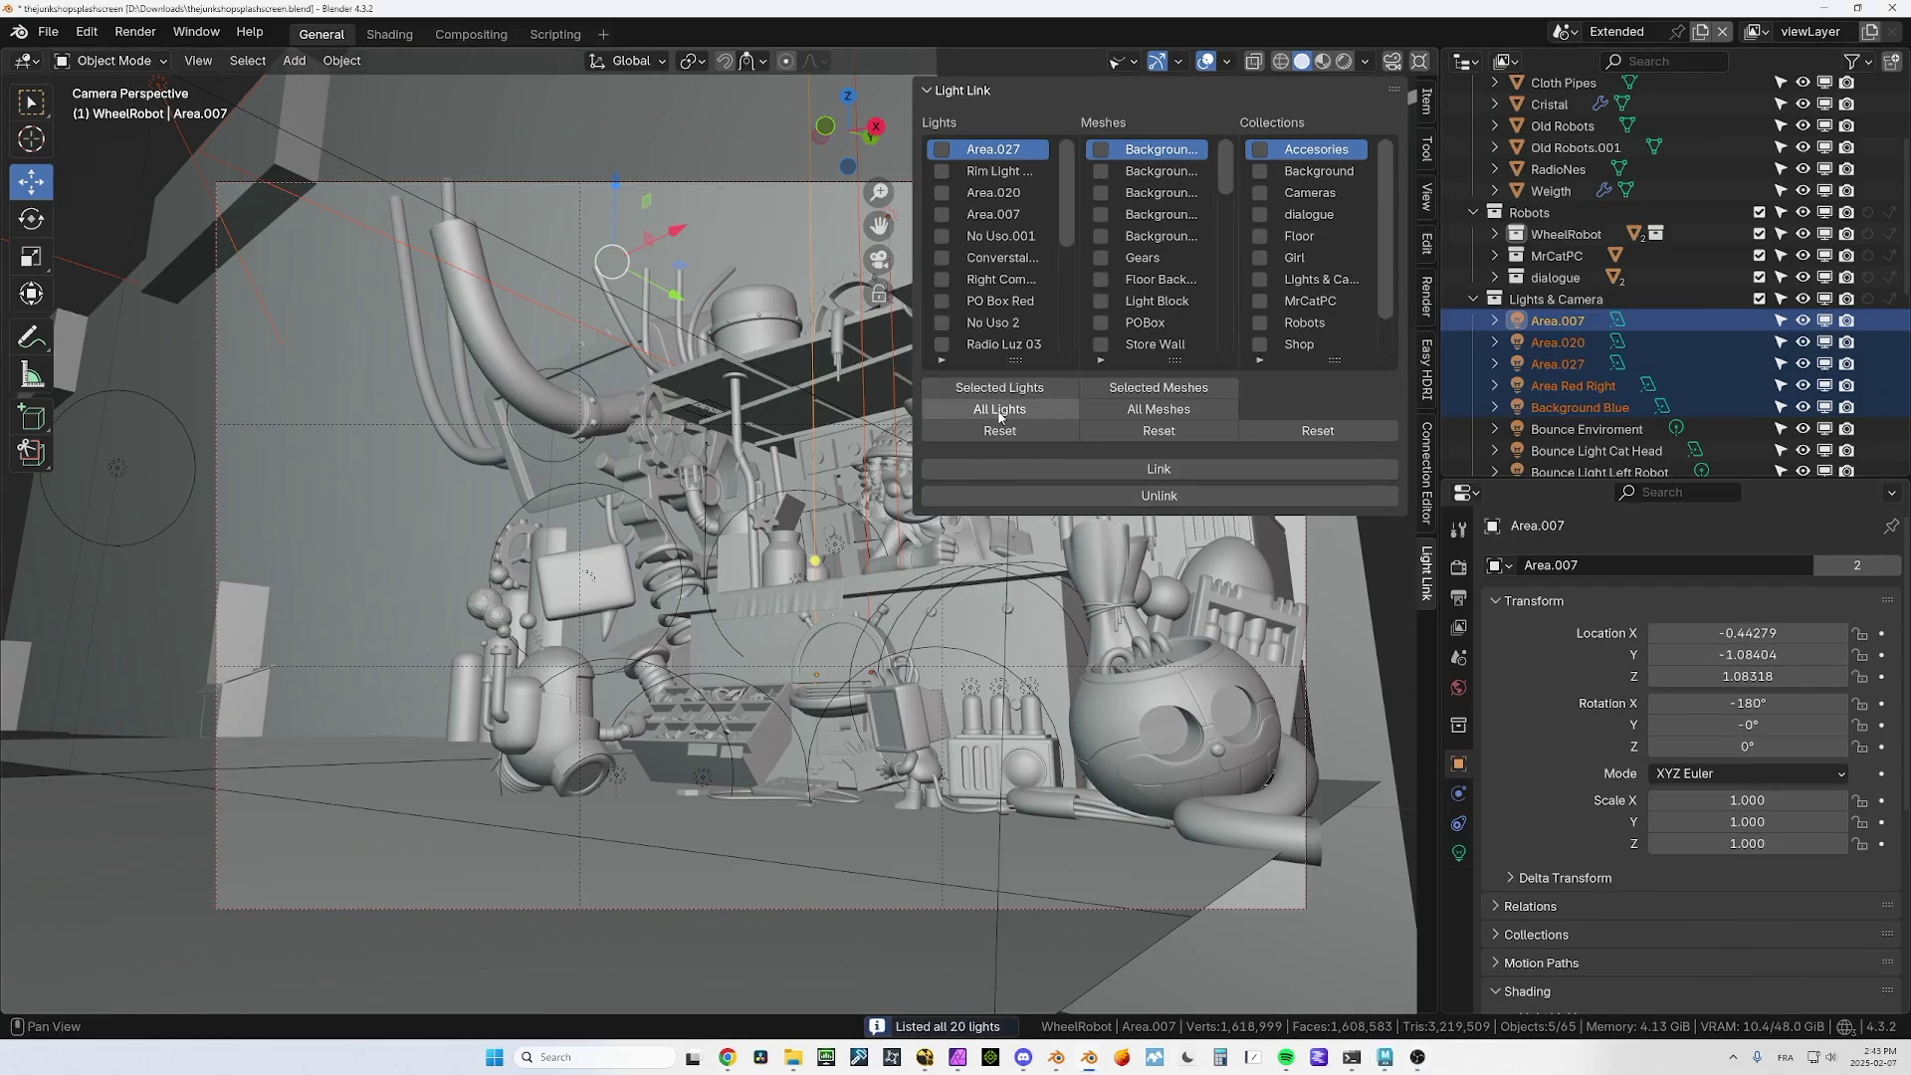
{"action": "left_click", "coordinate": [1033, 394]}
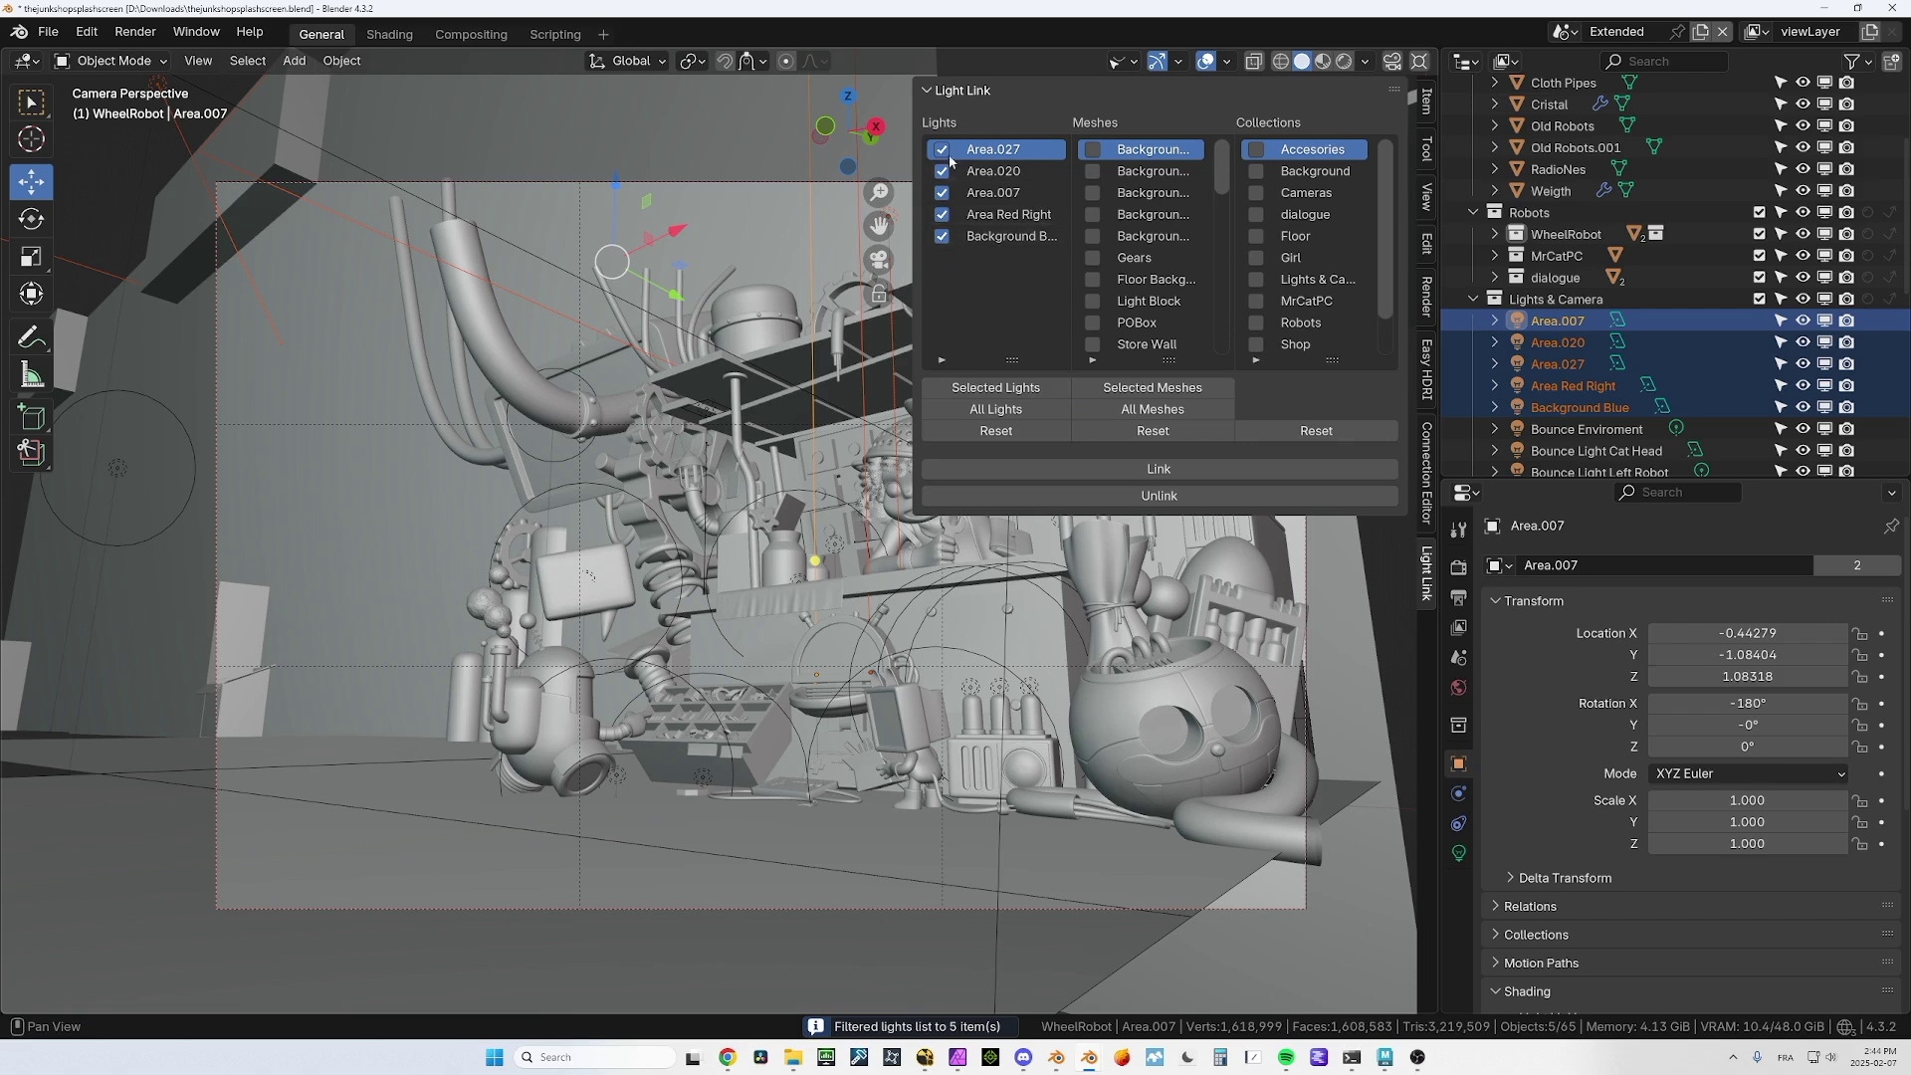
{"action": "left_click", "coordinate": [1008, 194]}
{"action": "left_click", "coordinate": [1007, 236]}
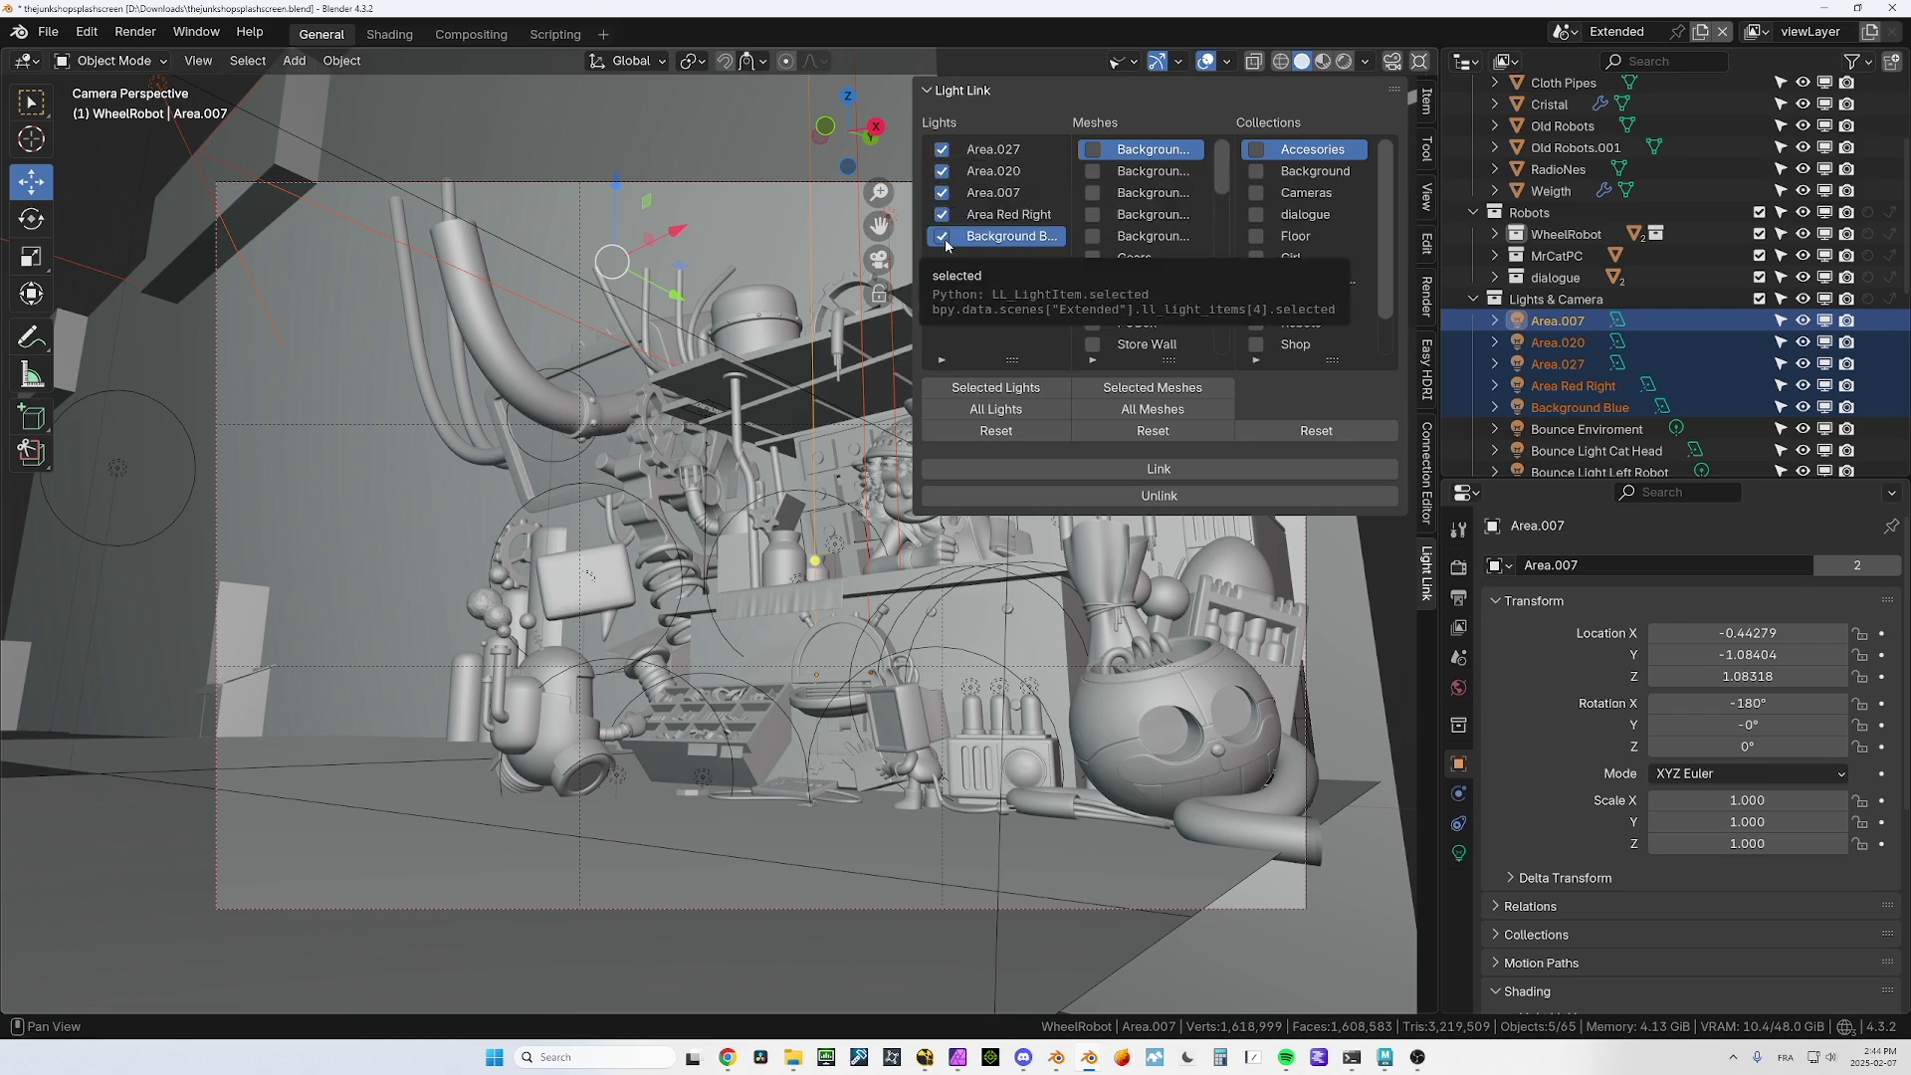
Try the clear and tick buttons, then list the five selected lights and tick them all
{"action": "left_click", "coordinate": [995, 430]}
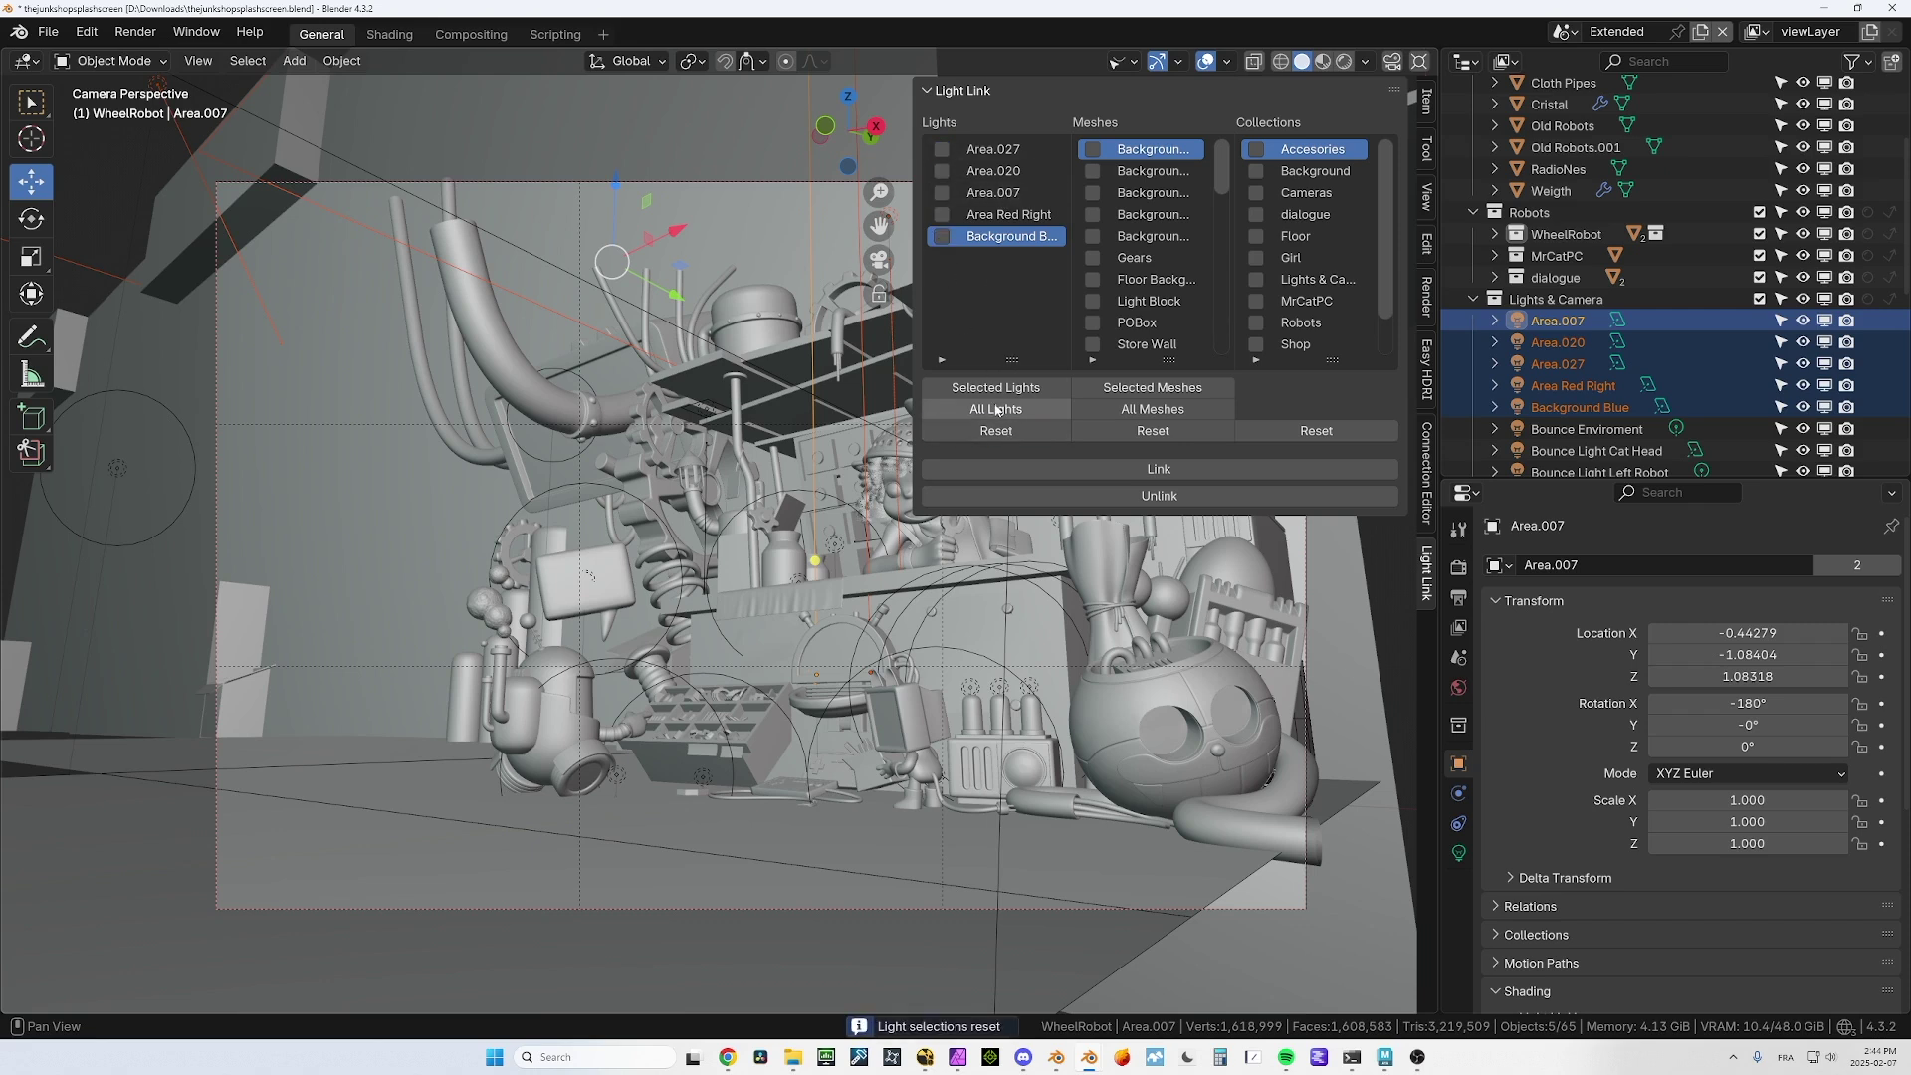
{"action": "left_click", "coordinate": [995, 390]}
{"action": "left_click", "coordinate": [998, 409]}
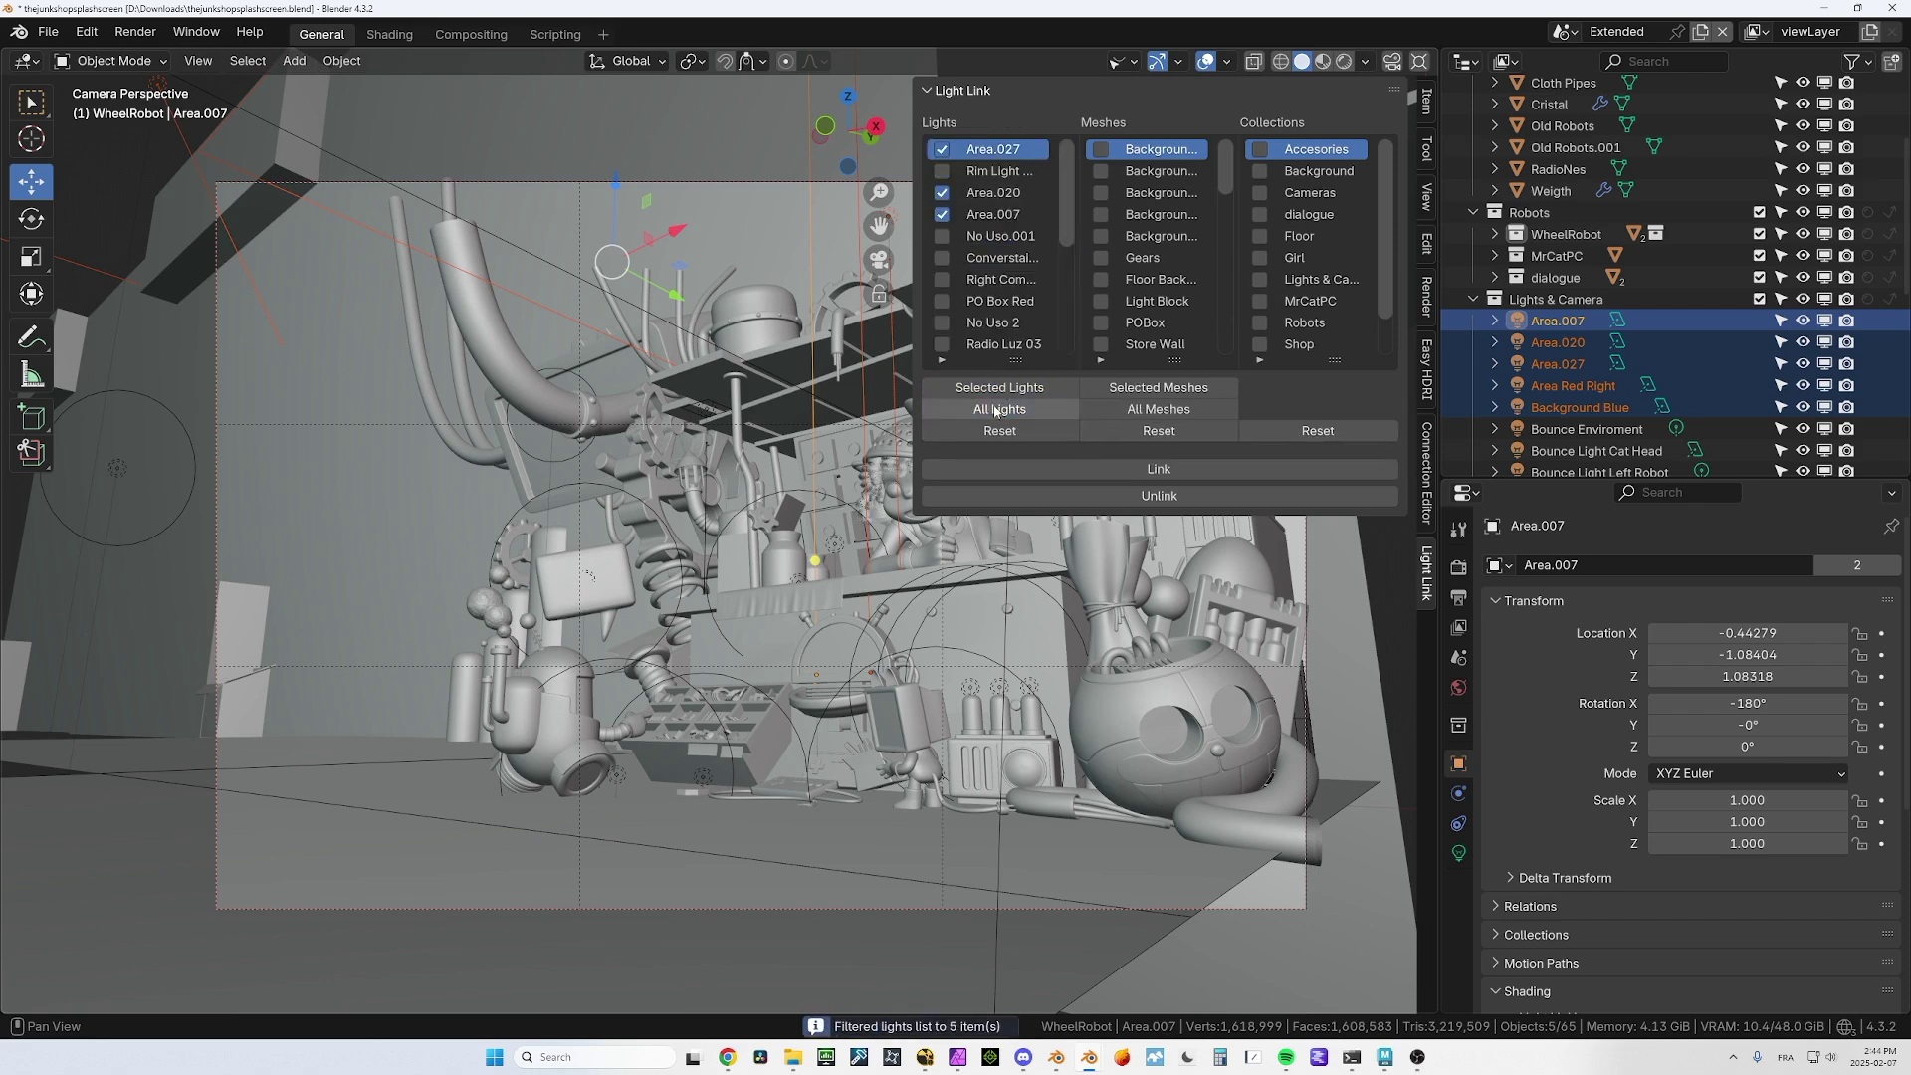
{"action": "left_click", "coordinate": [998, 430]}
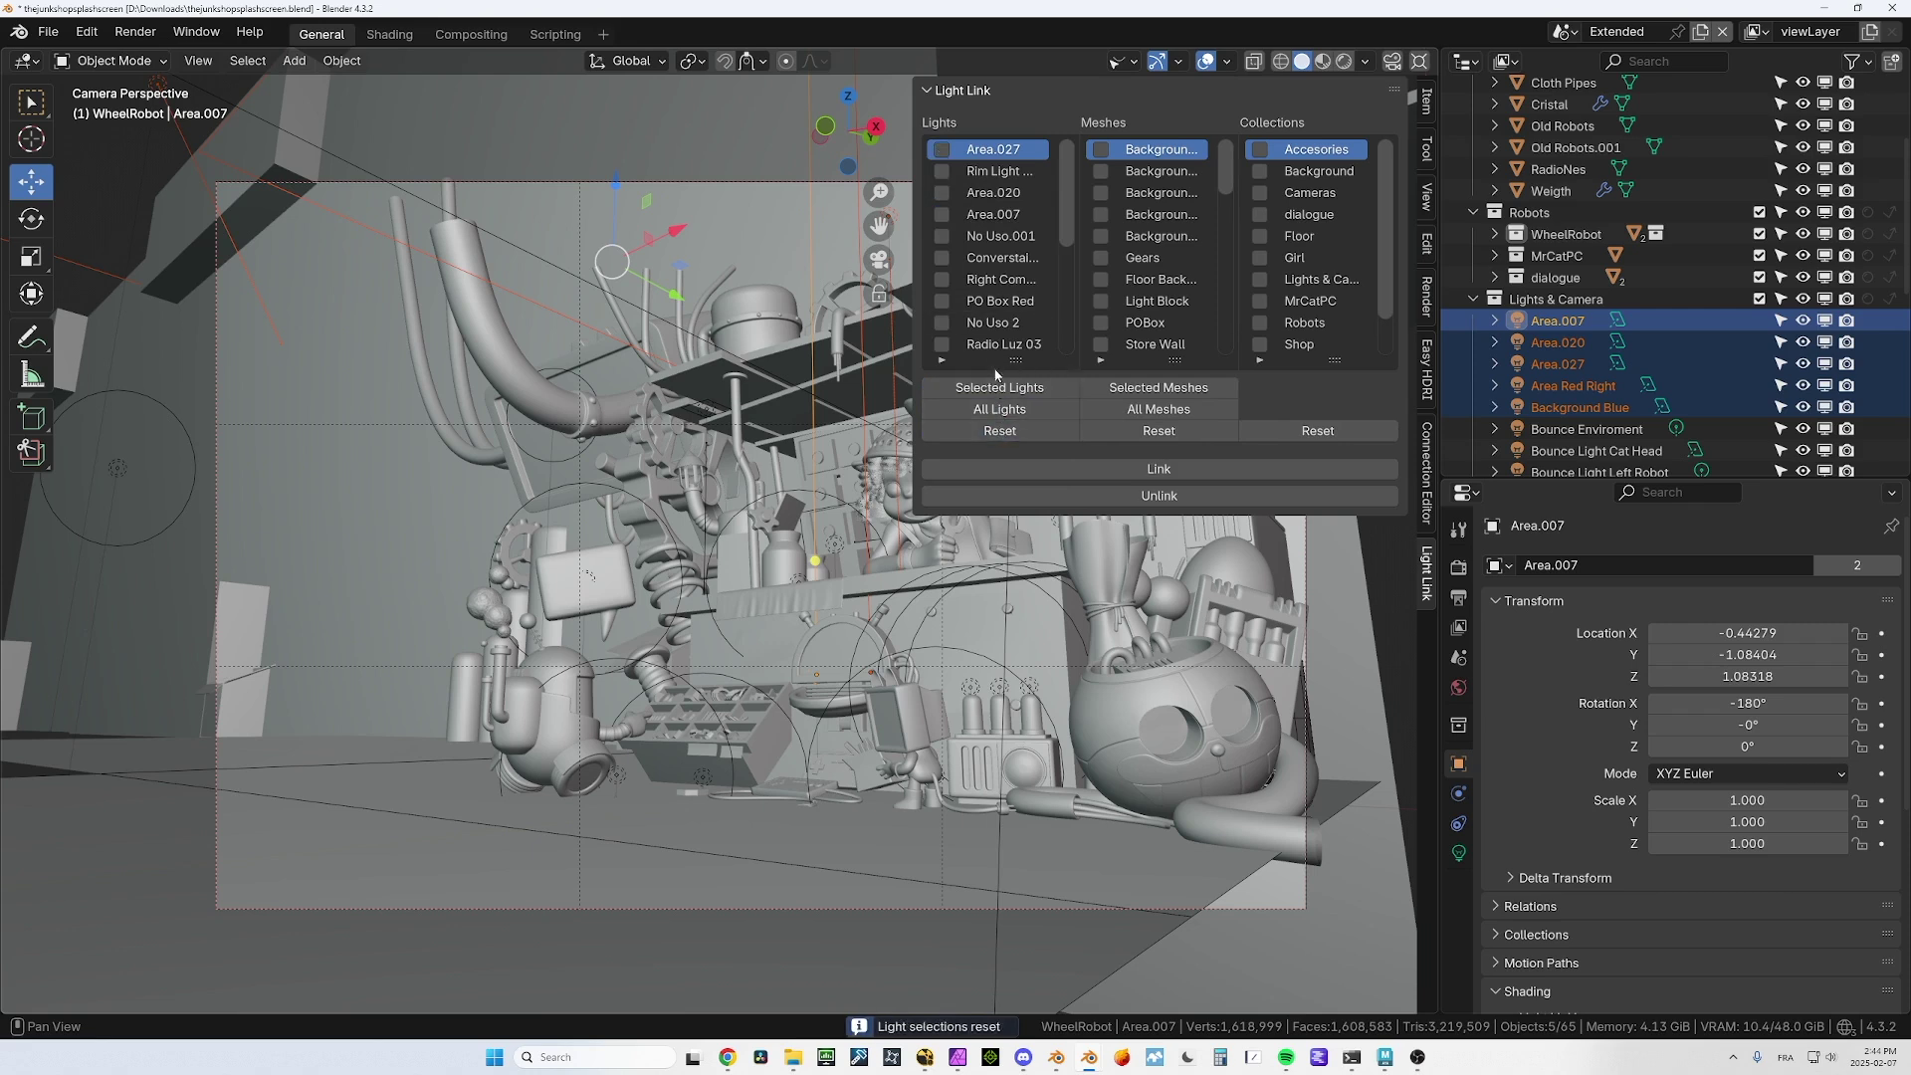
{"action": "left_click", "coordinate": [995, 387]}
{"action": "left_click", "coordinate": [997, 430]}
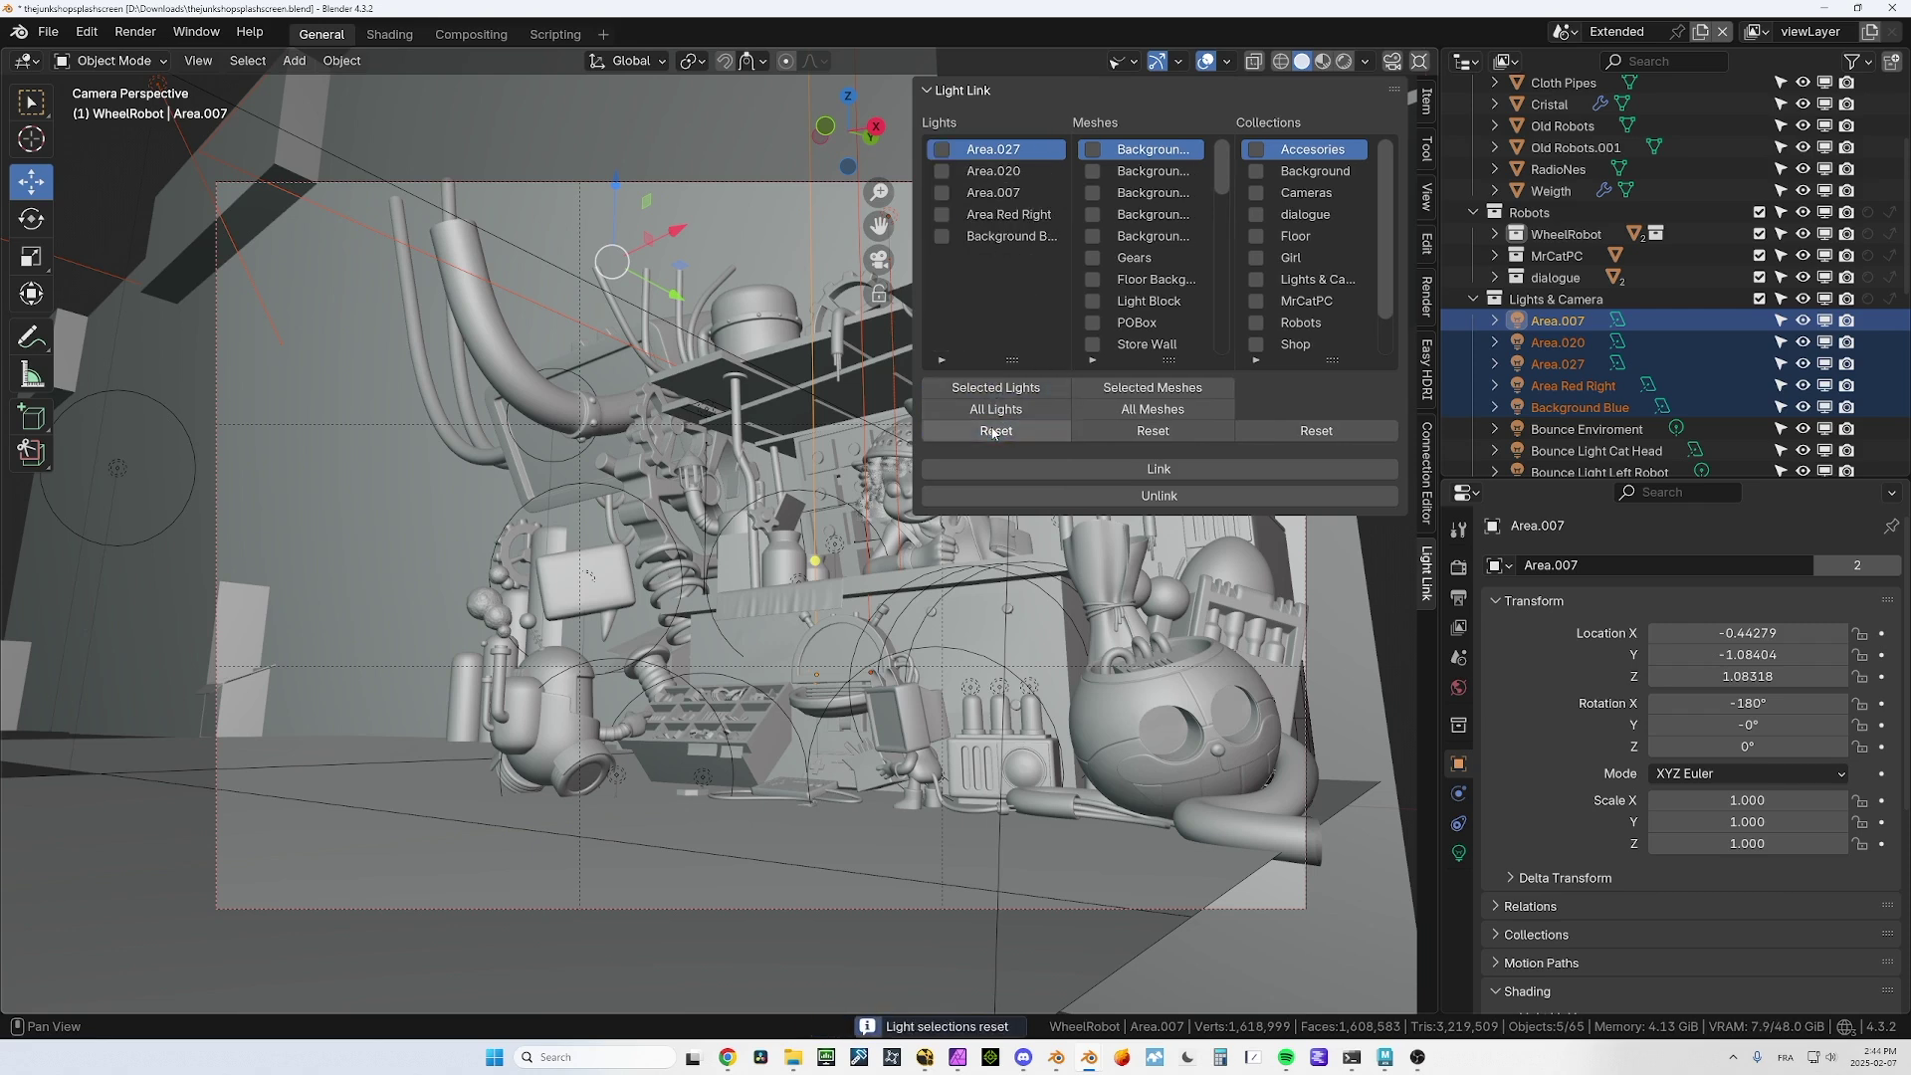
{"action": "left_click_drag", "start_coordinate": [942, 149], "coordinate": [942, 236]}
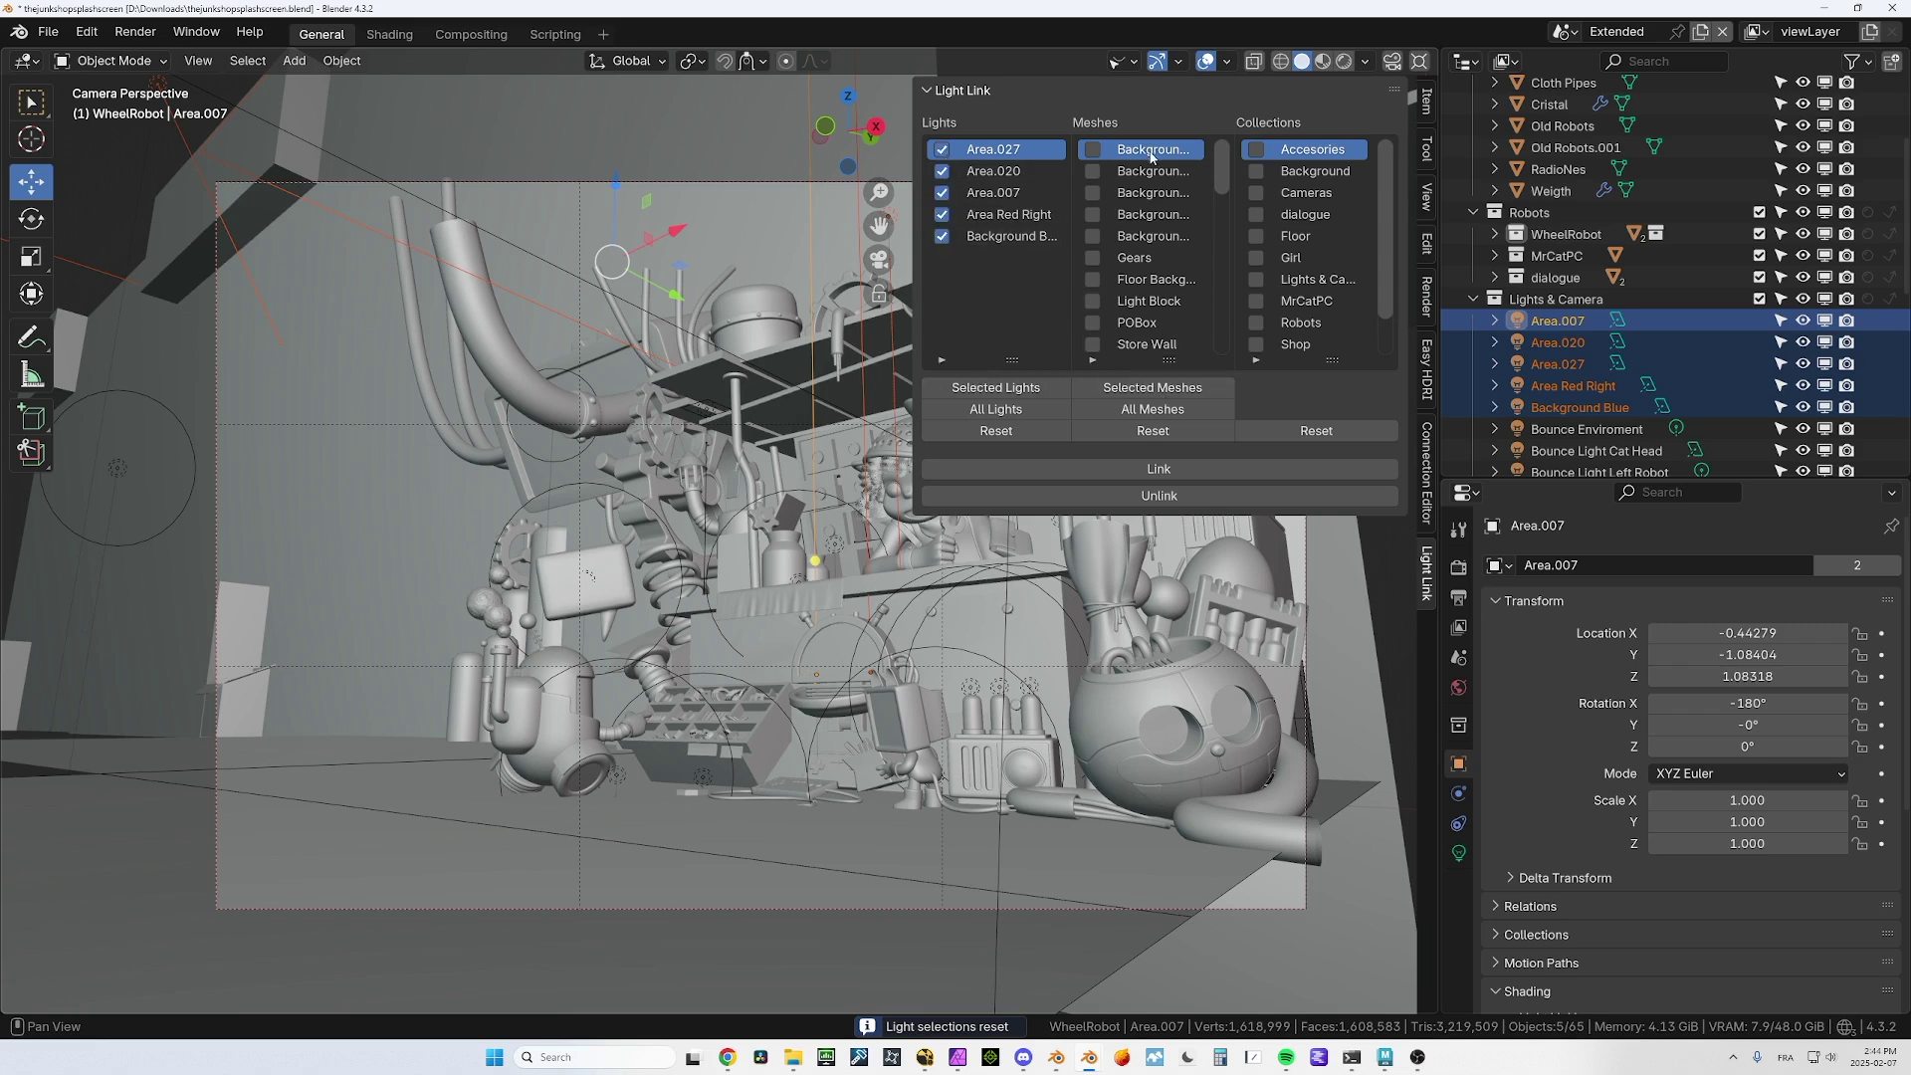
Load the four selected meshes into the Meshes list, then show all 39 and clear their ticks
{"action": "left_click", "coordinate": [1550, 190]}
{"action": "left_click", "coordinate": [1560, 127], "text": "shift"}
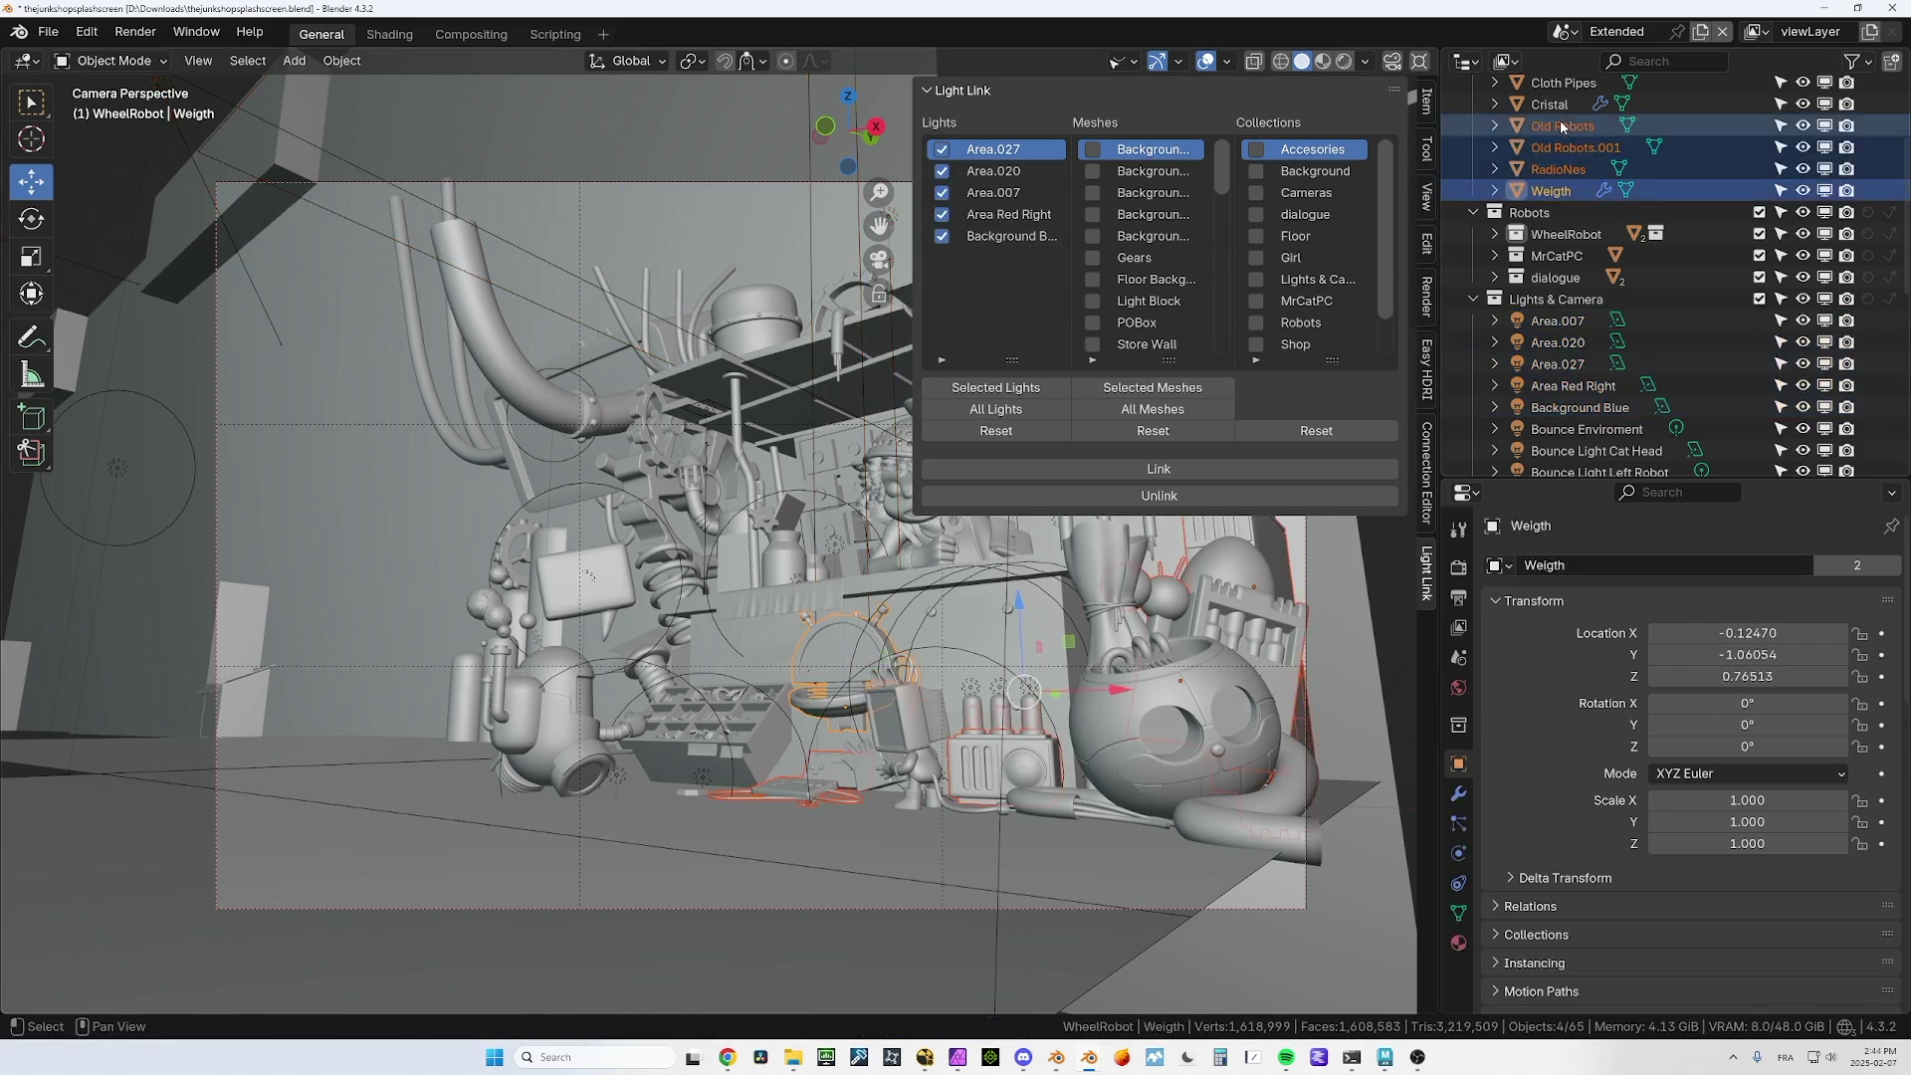
{"action": "left_click", "coordinate": [1176, 390]}
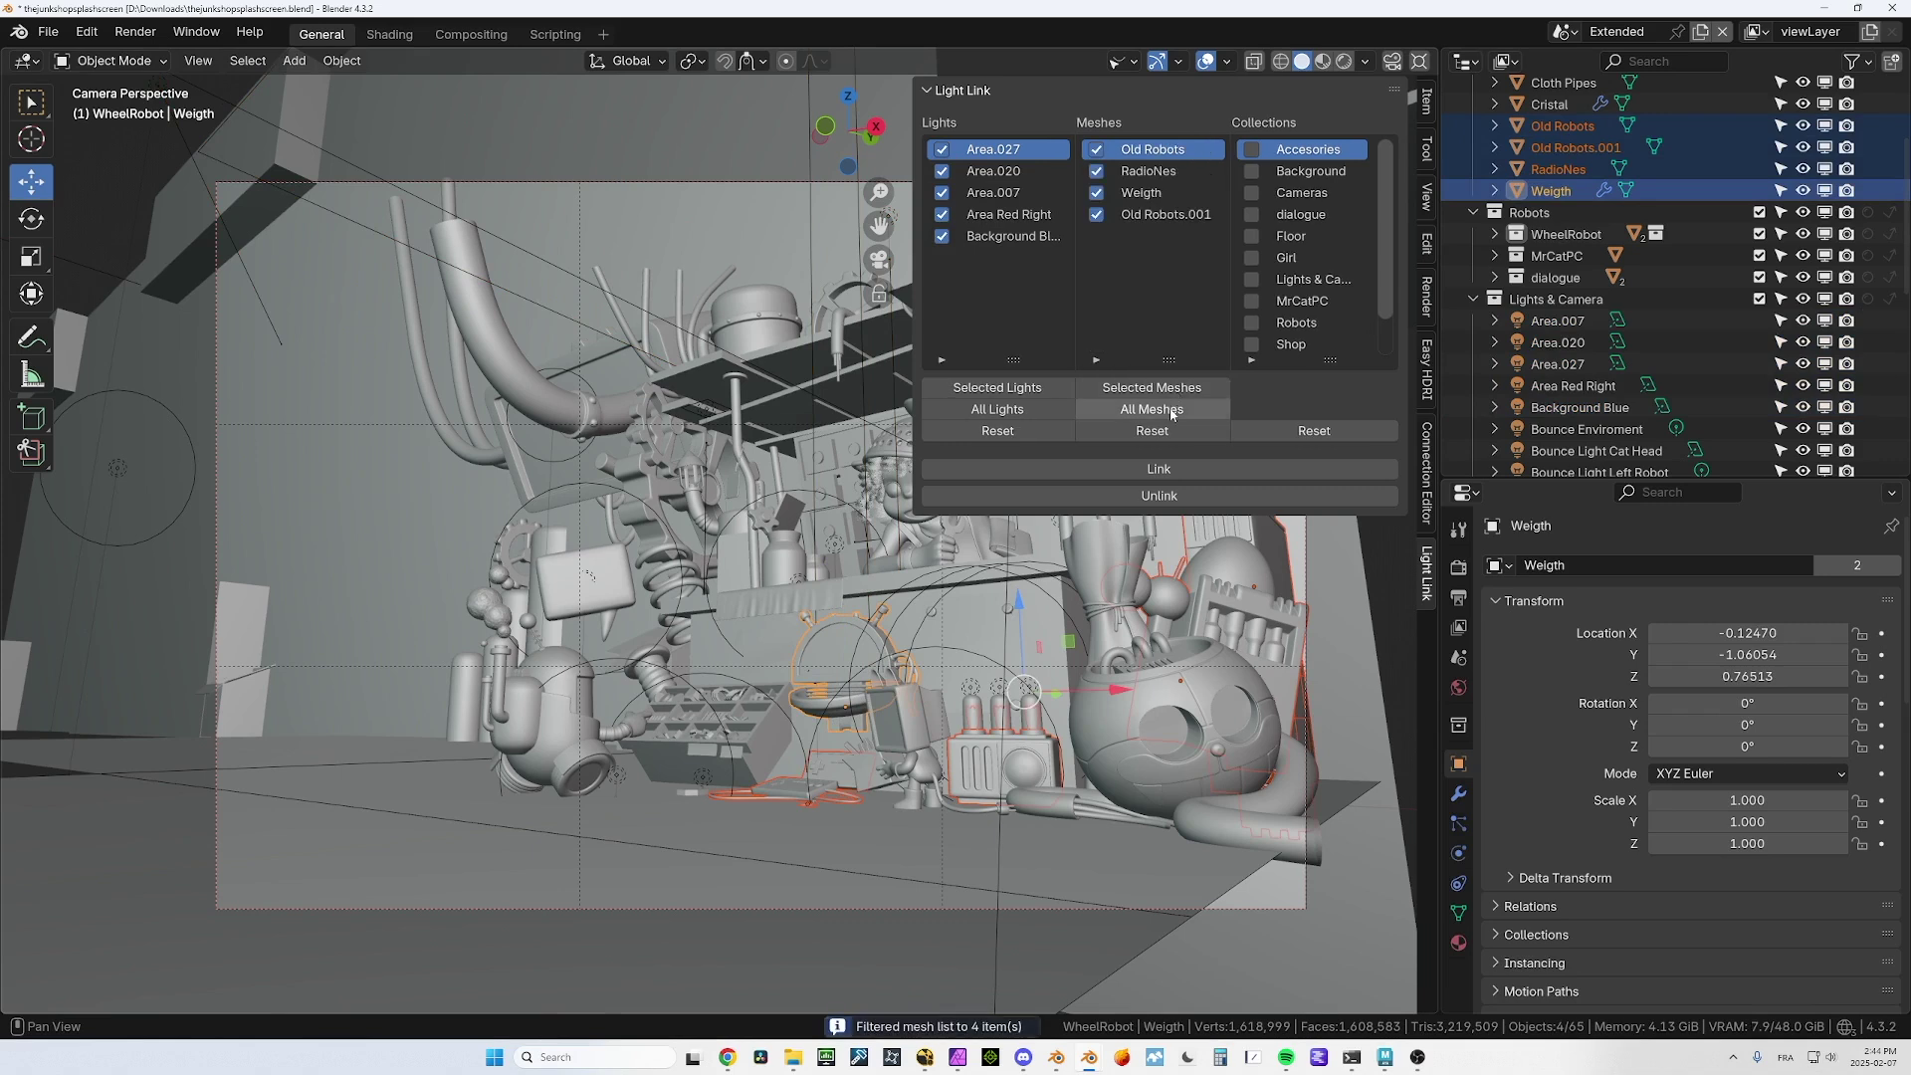
{"action": "left_click", "coordinate": [1173, 409]}
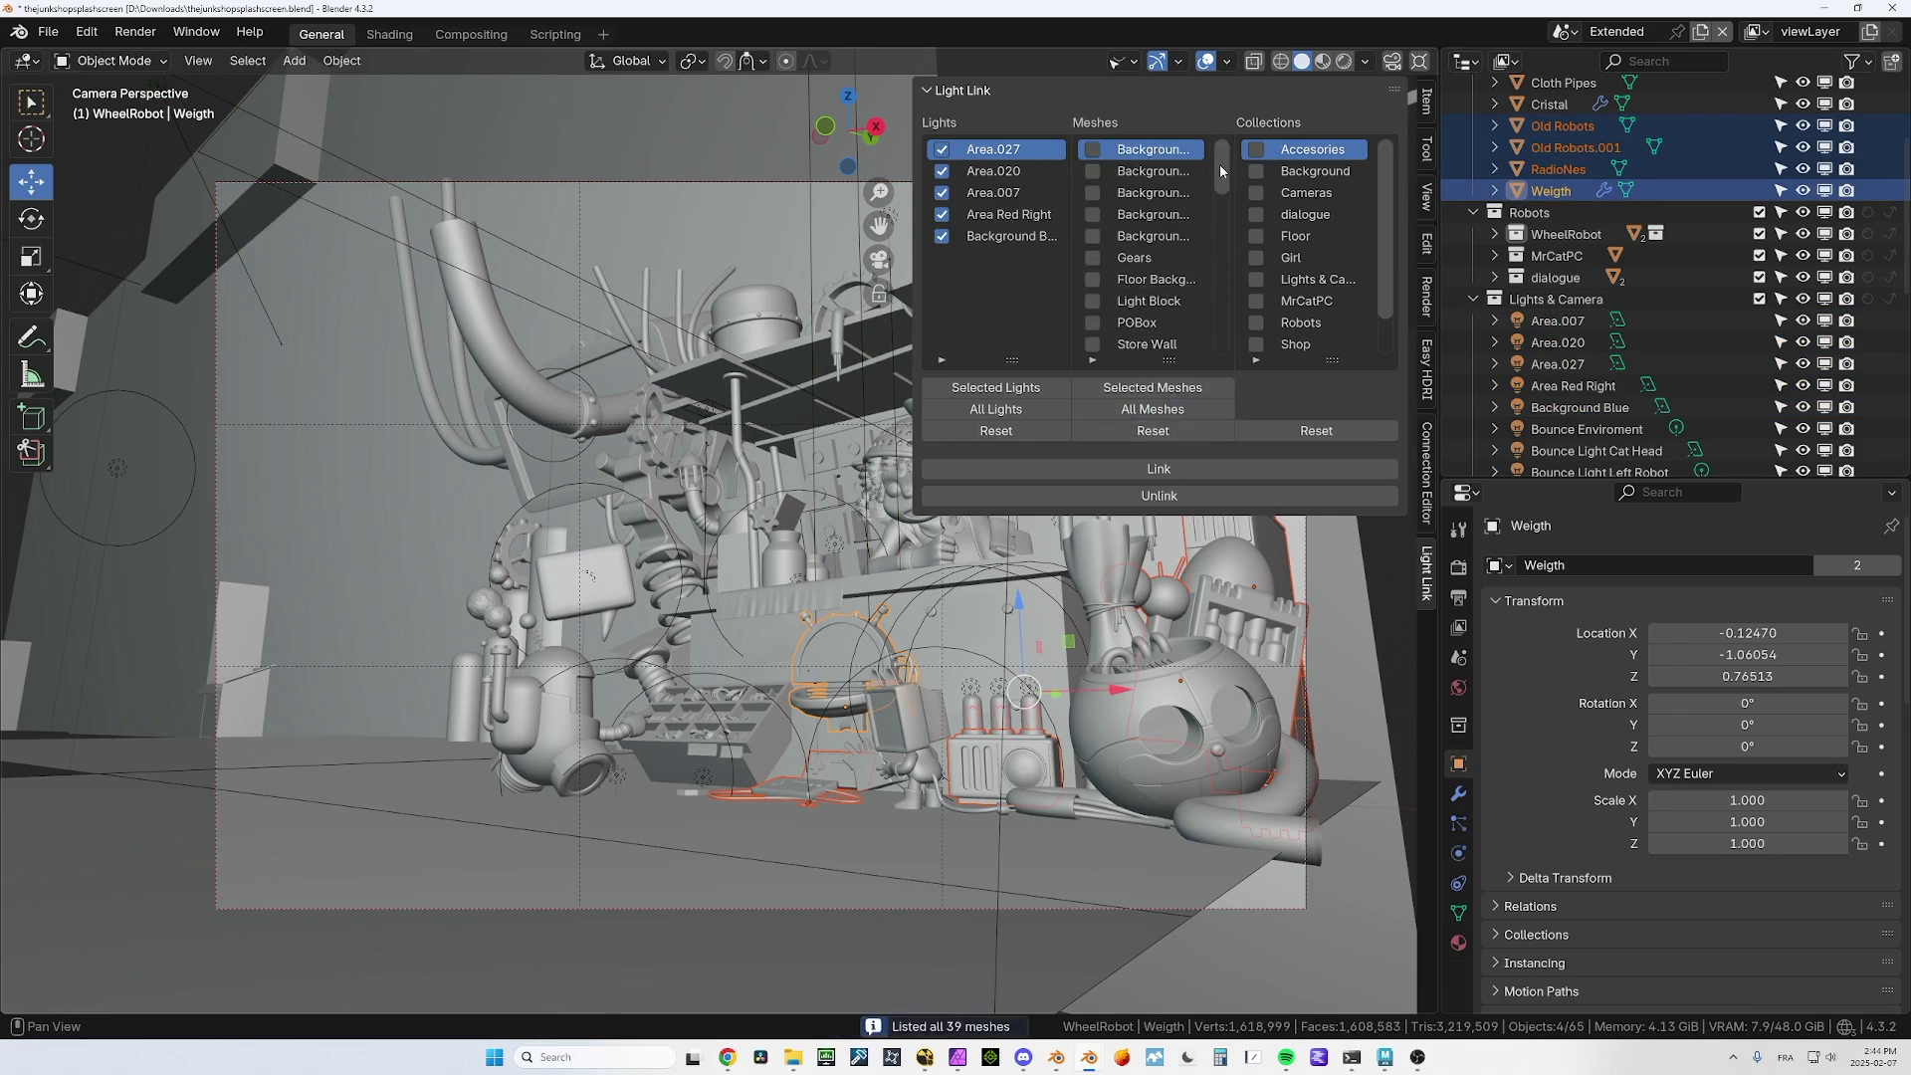
{"action": "left_click_drag", "start_coordinate": [1220, 164], "coordinate": [1228, 284]}
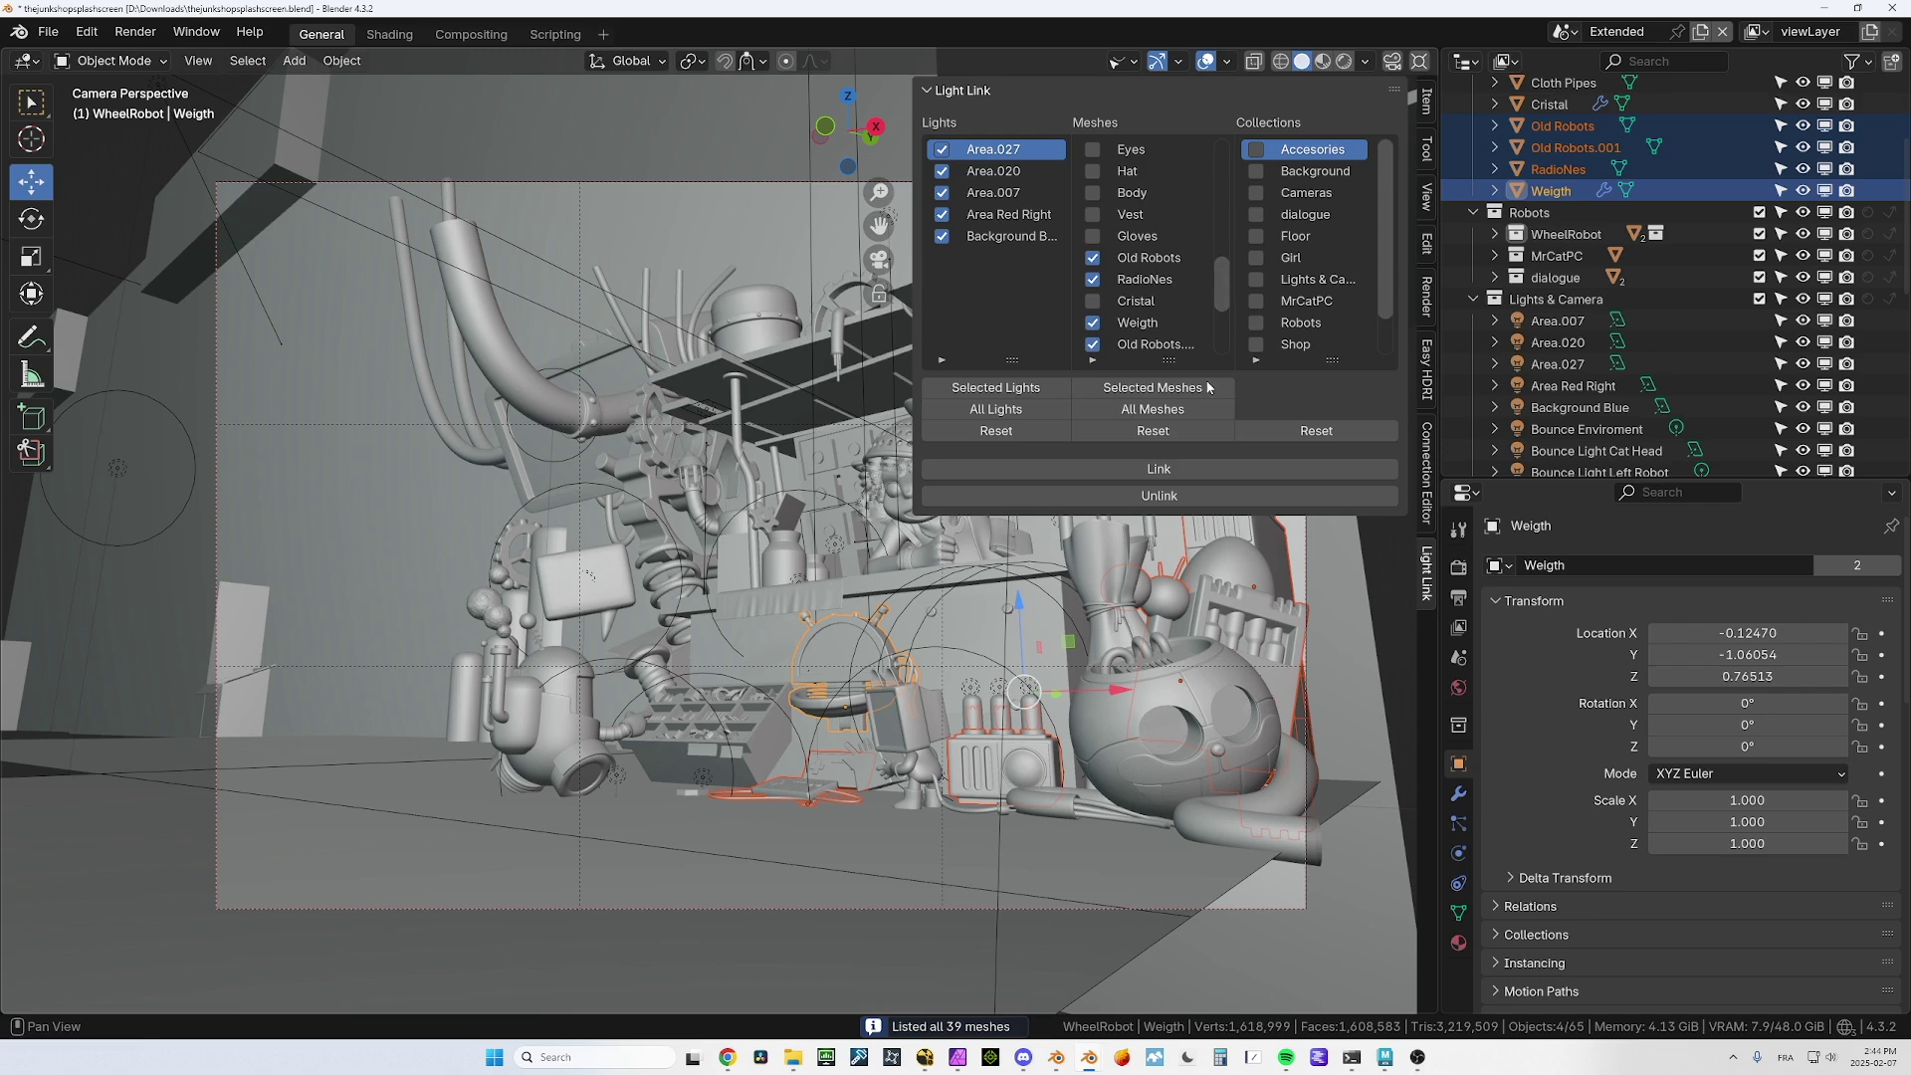
{"action": "left_click", "coordinate": [1180, 431]}
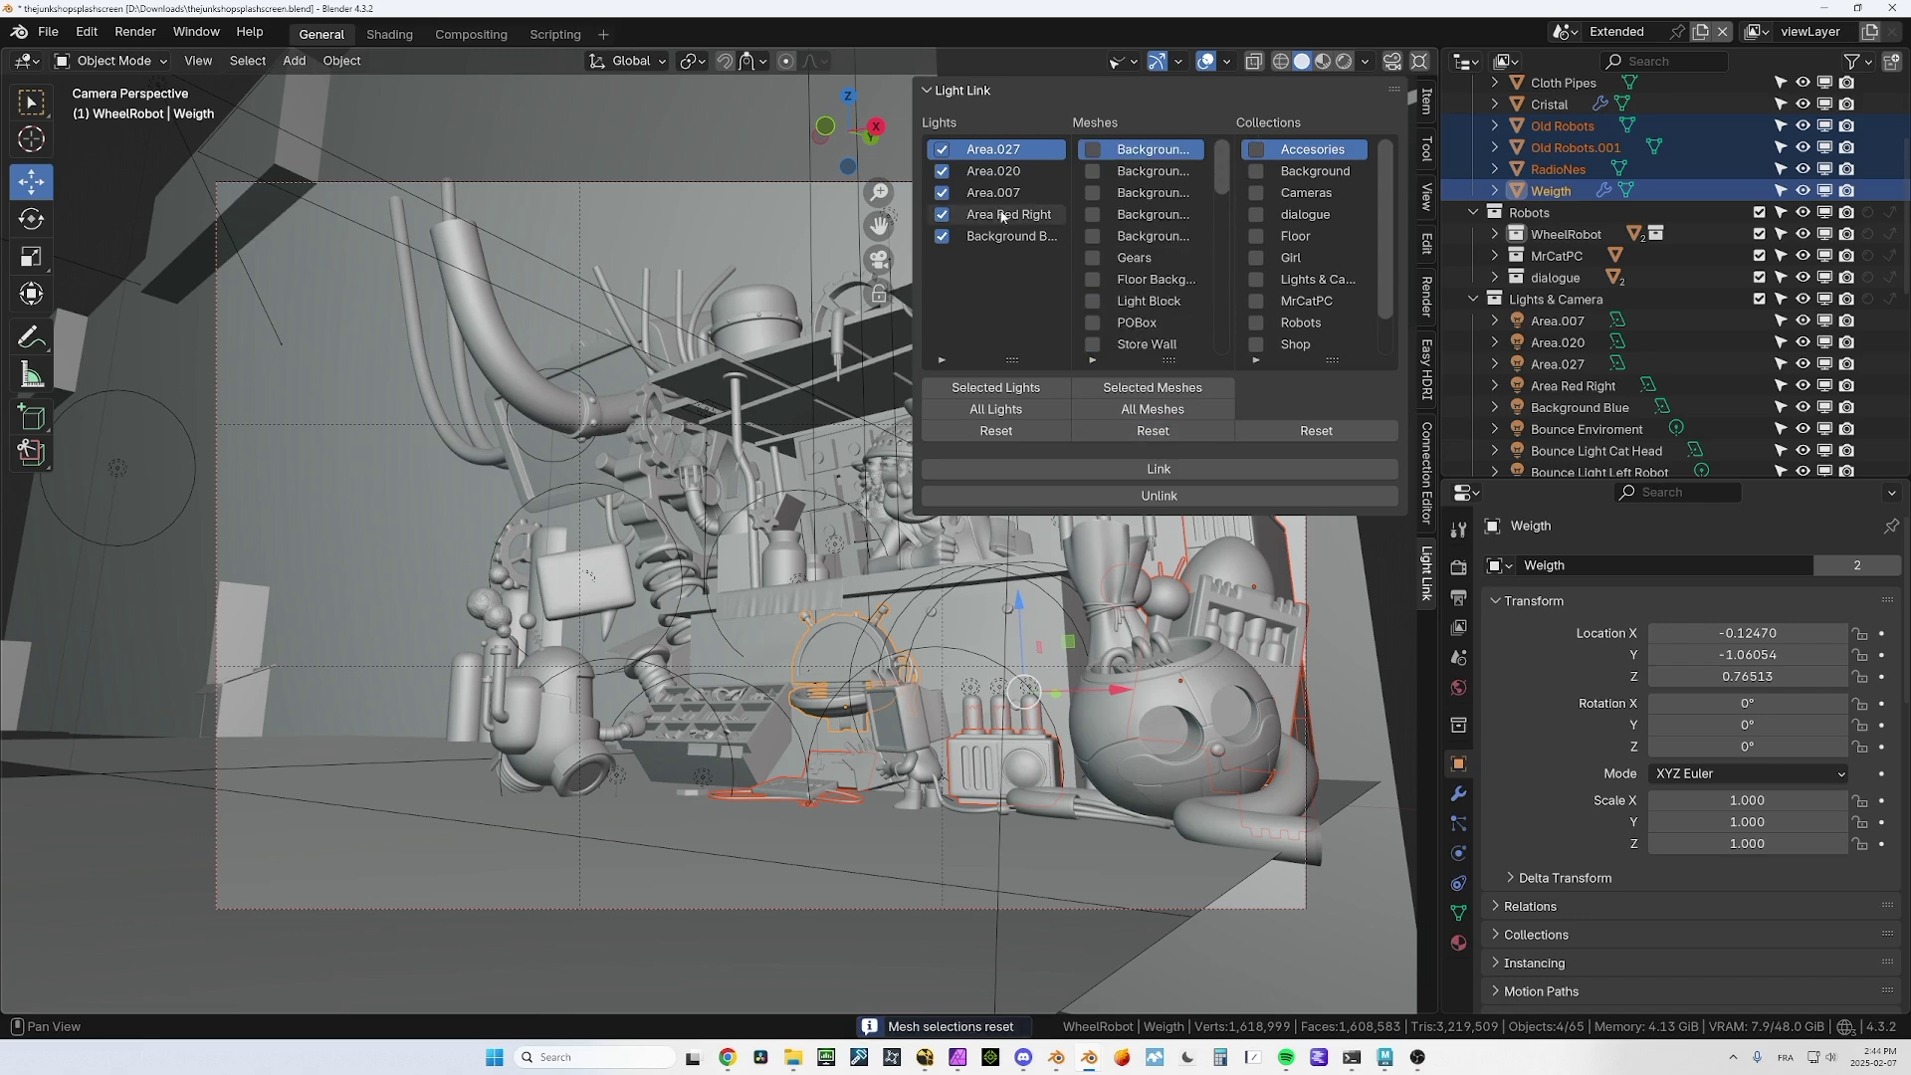
Filter the Lights list by 'b' and widen the Light Link panel leftward
{"action": "left_click", "coordinate": [942, 360]}
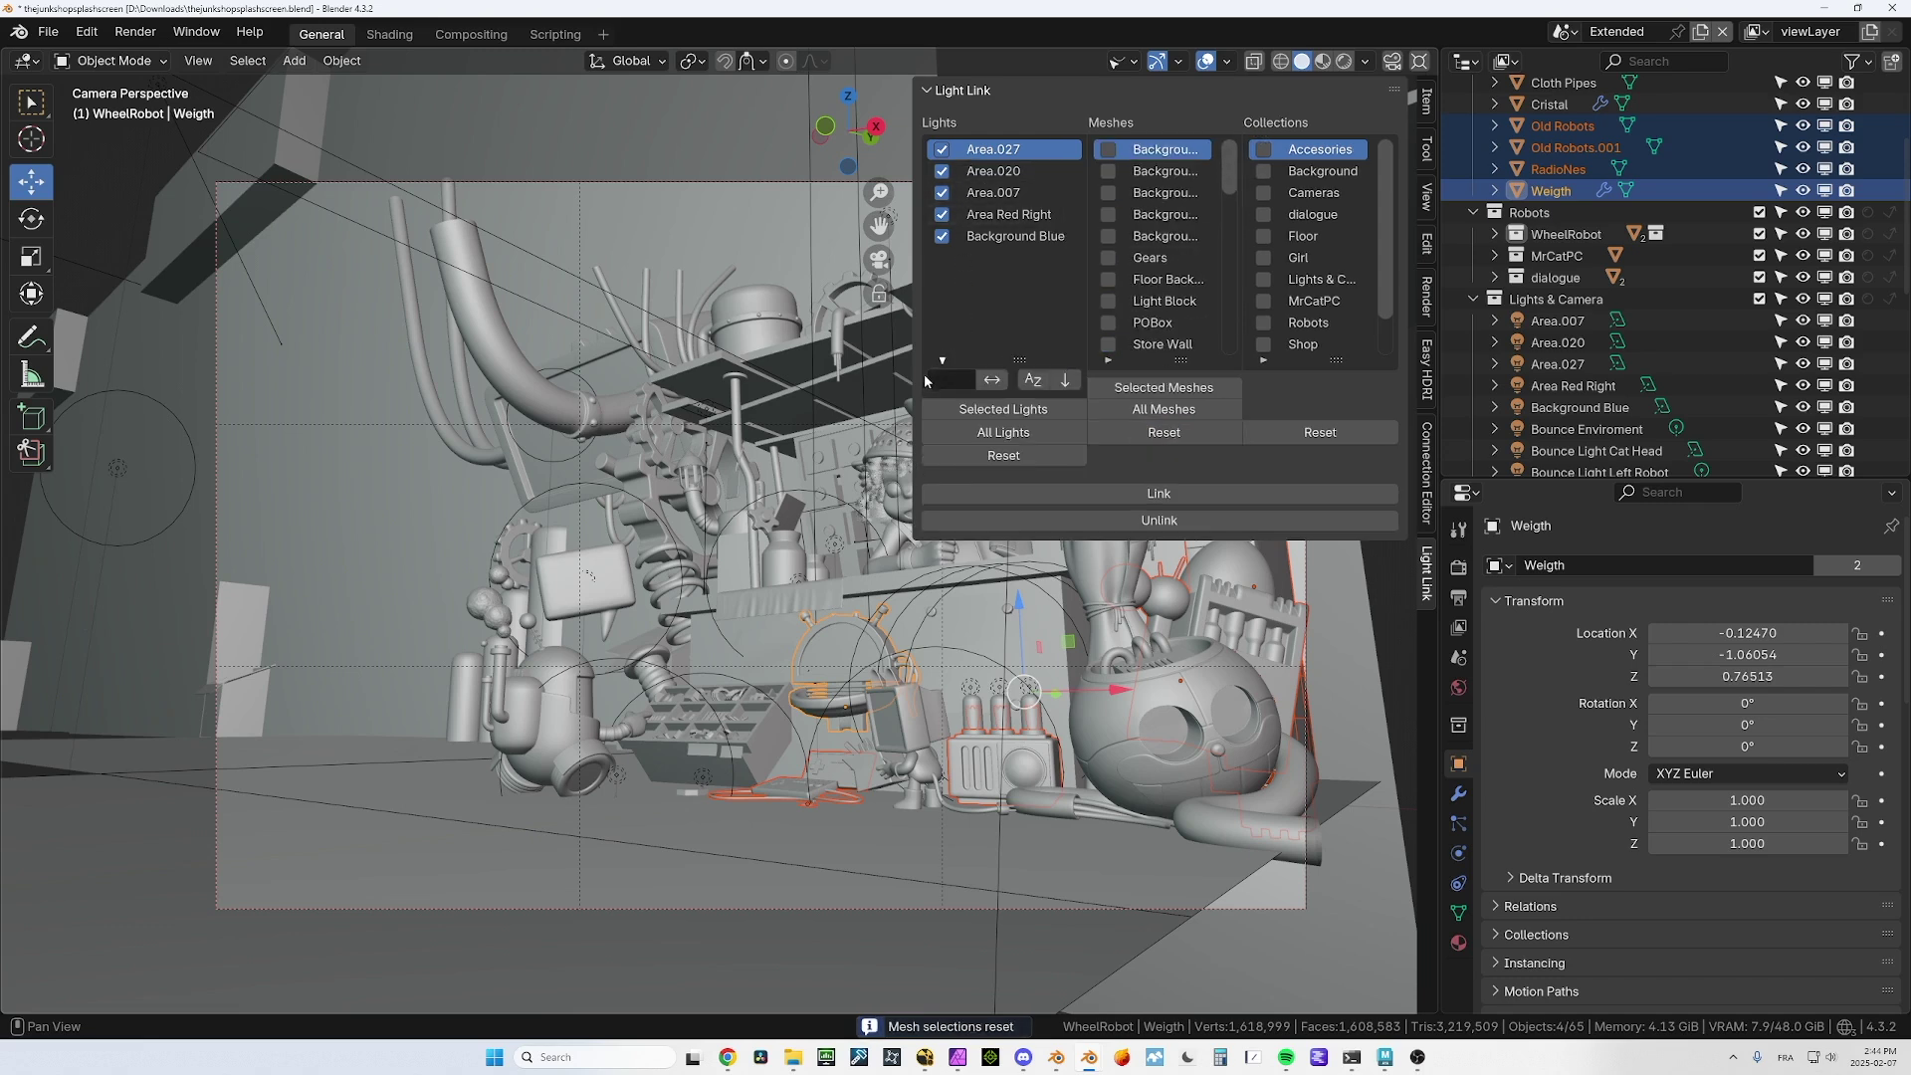
{"action": "left_click", "coordinate": [953, 379]}
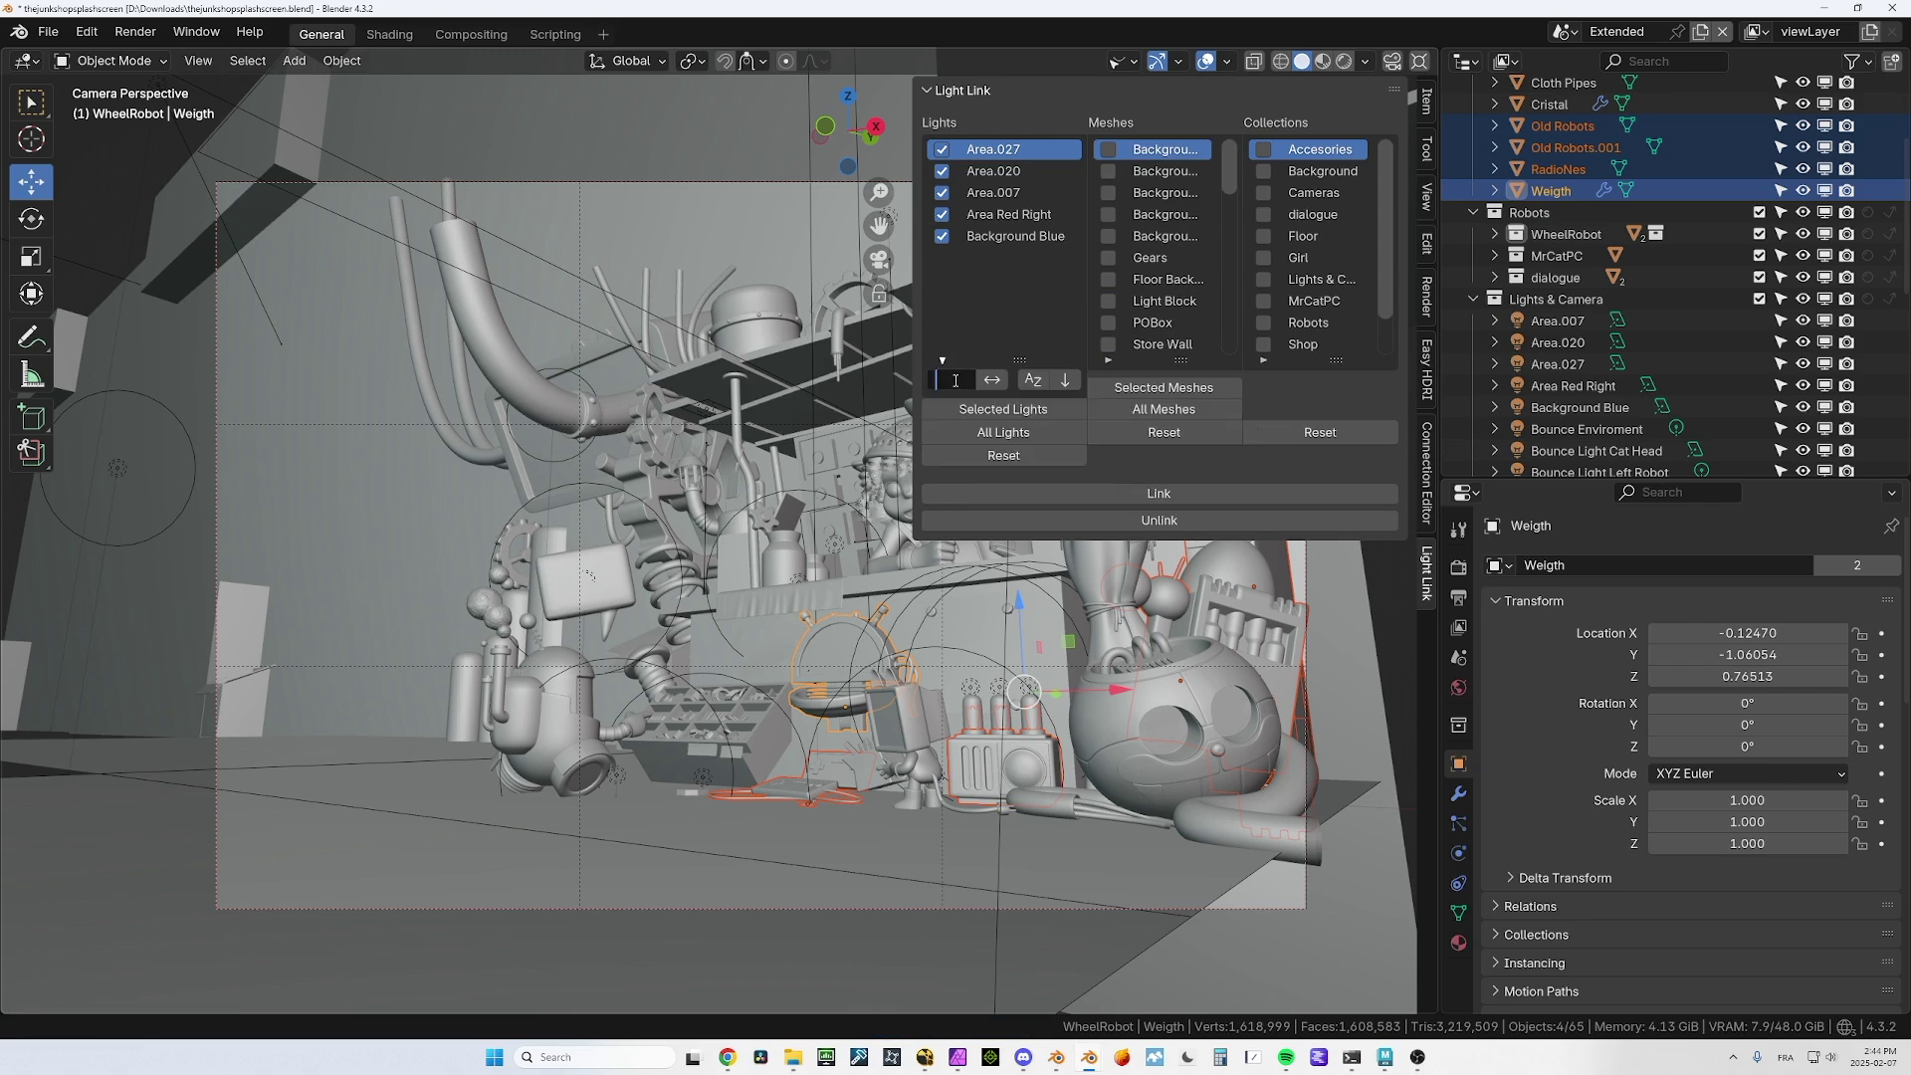
{"action": "type", "text": "b"}
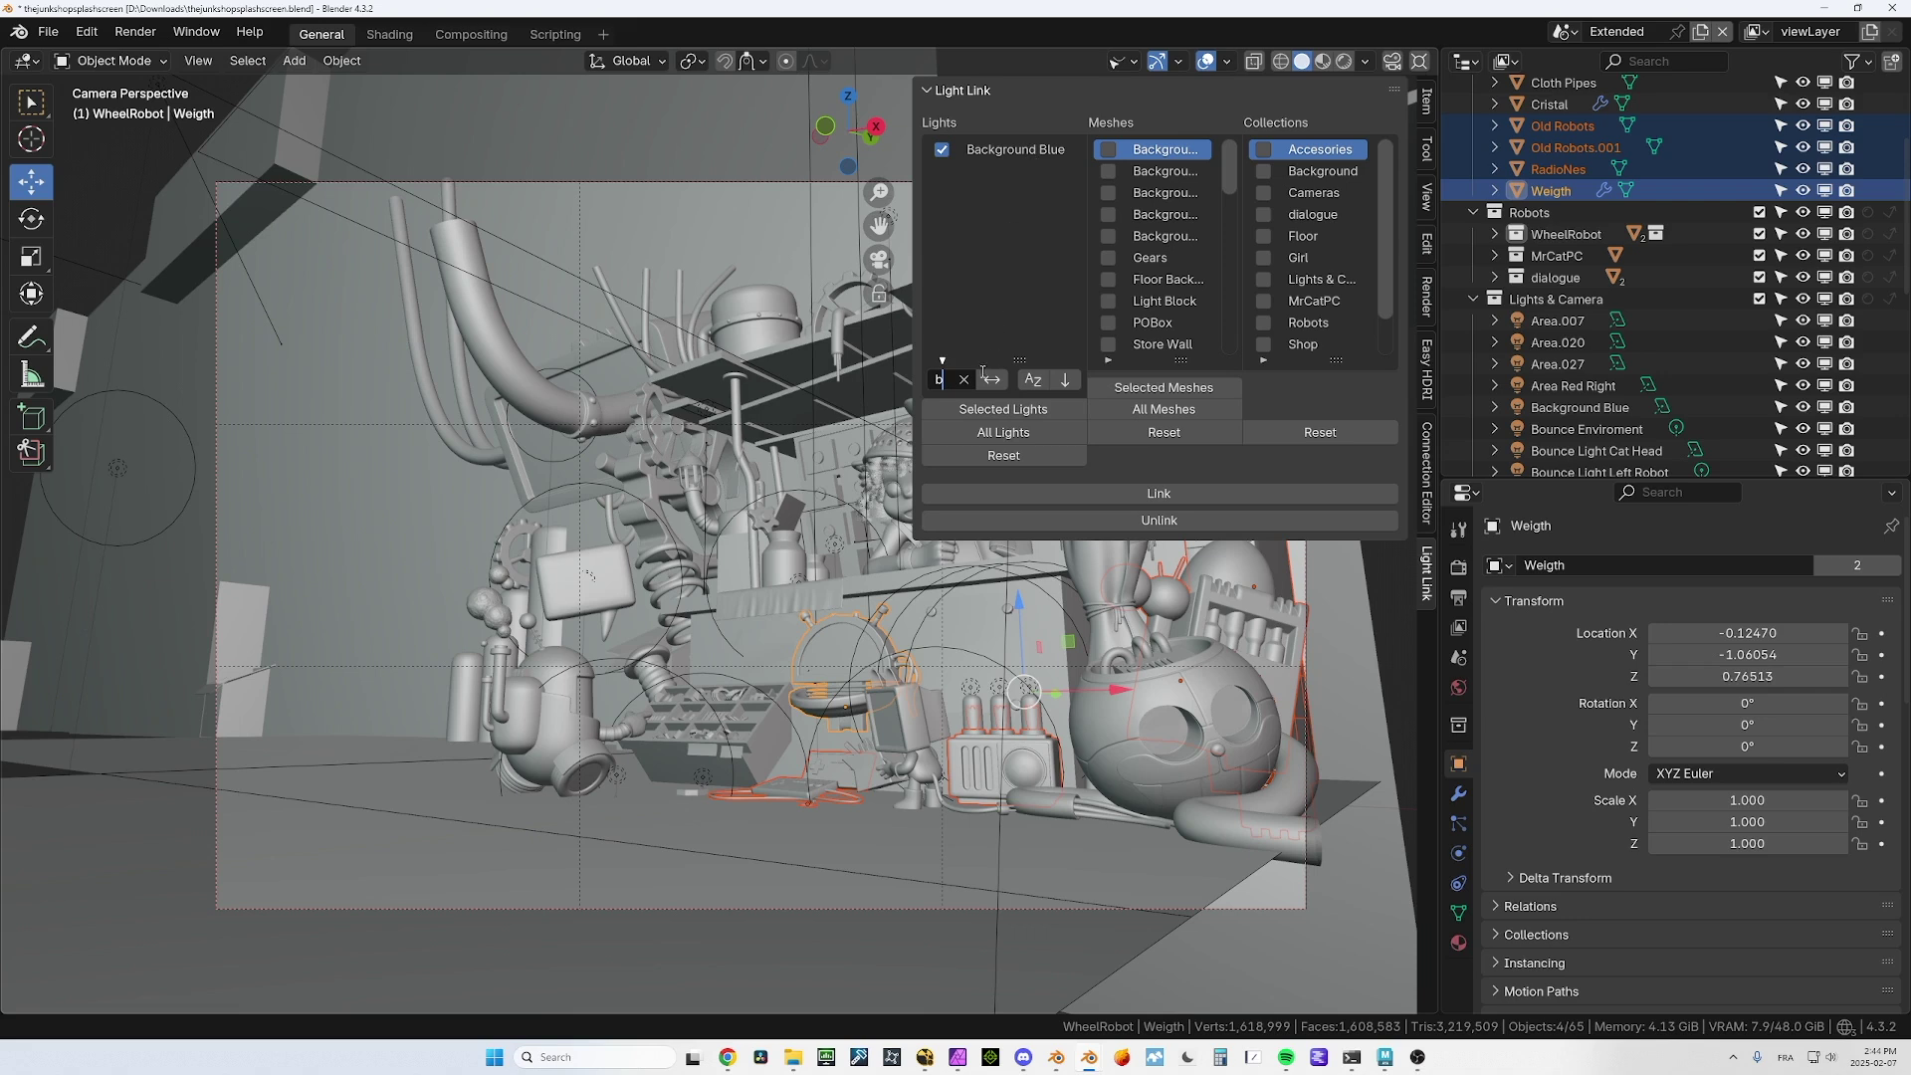
{"action": "left_click", "coordinate": [943, 362]}
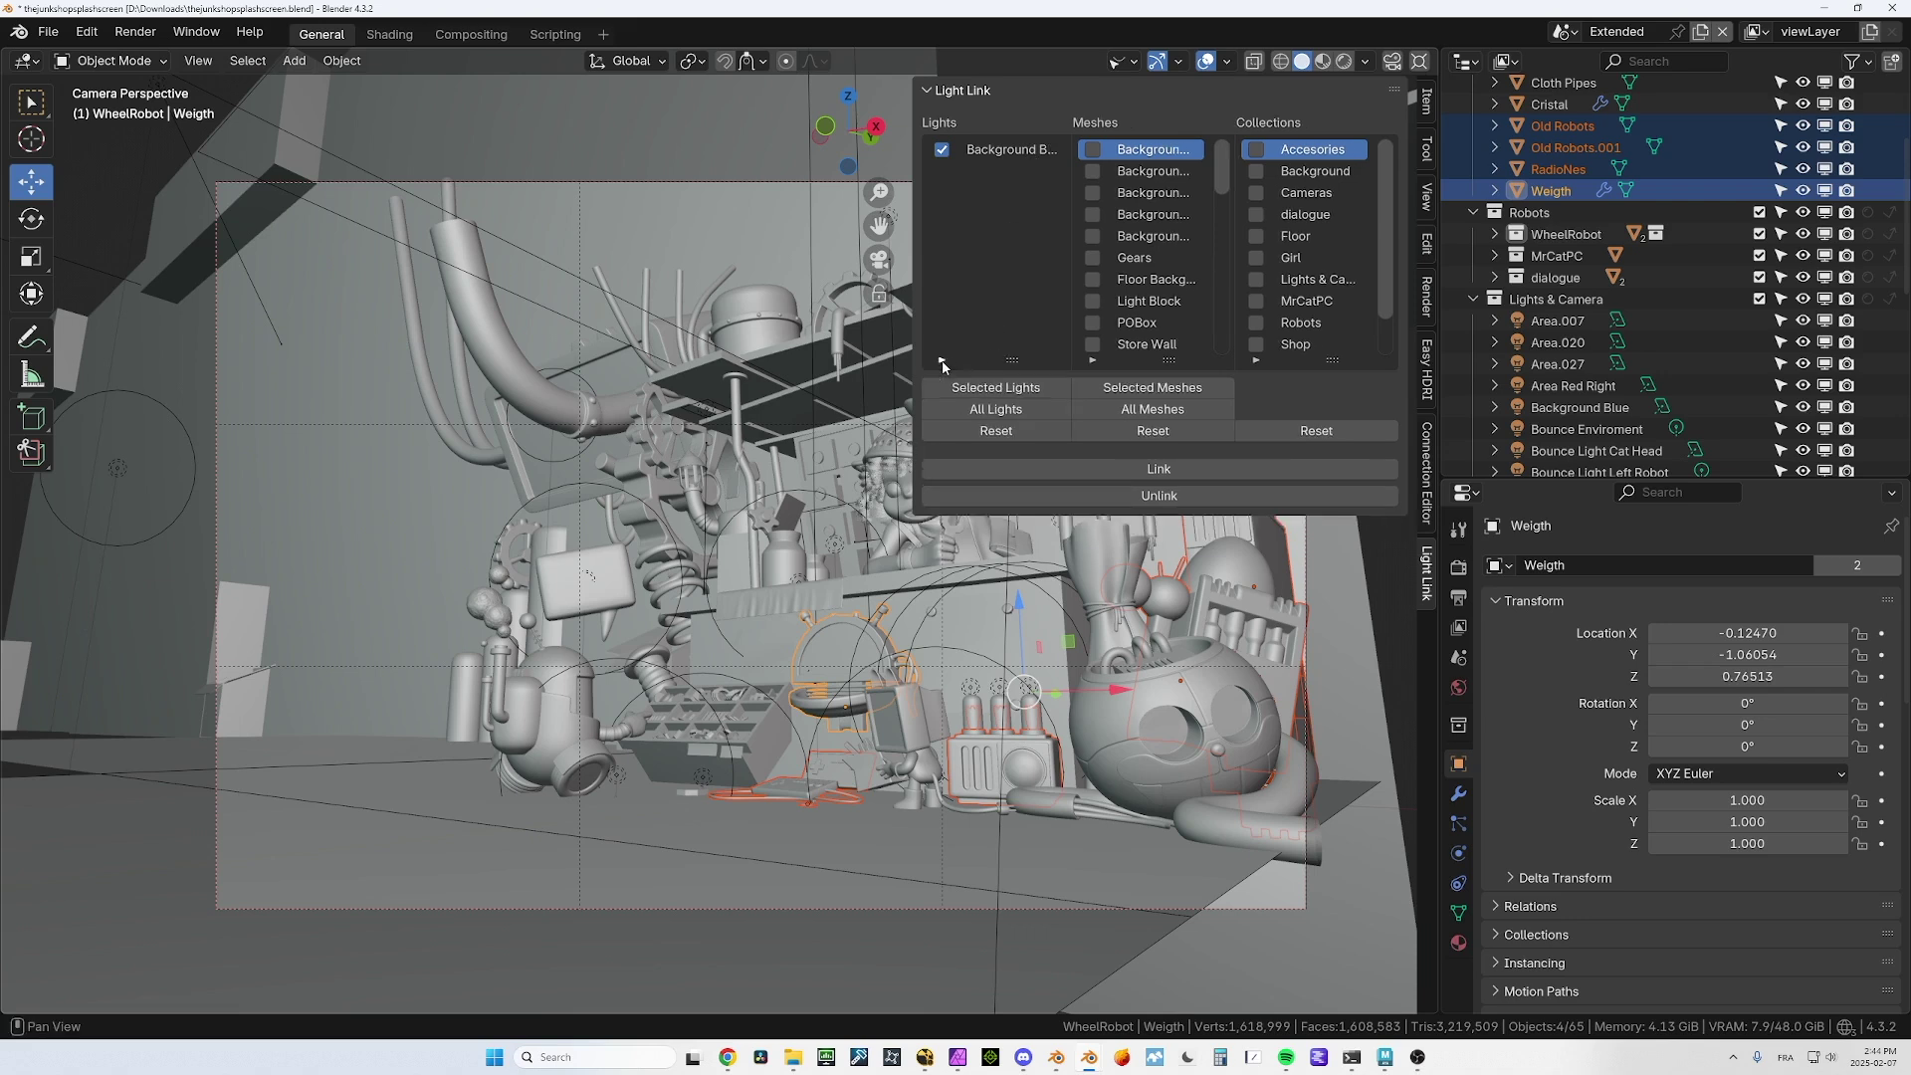
{"action": "left_click_drag", "start_coordinate": [915, 364], "coordinate": [721, 364]}
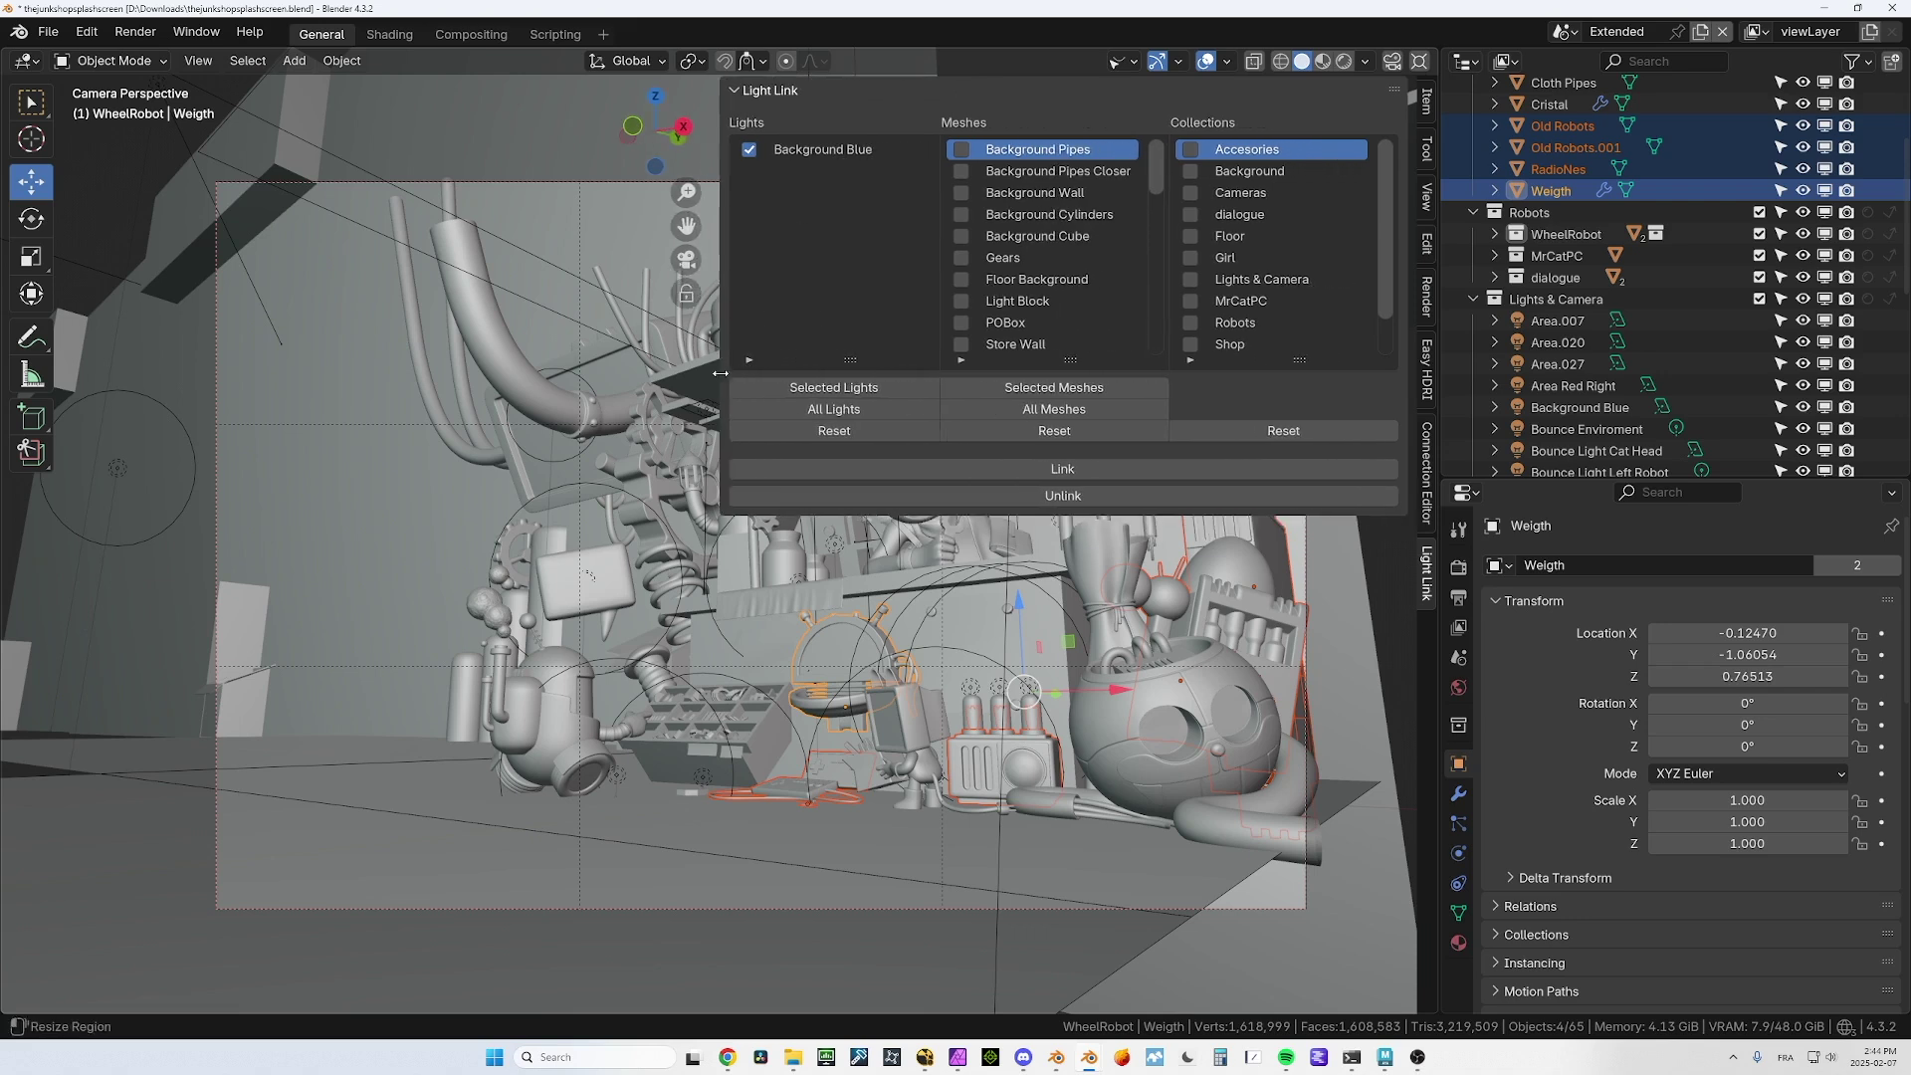
{"action": "left_click", "coordinate": [749, 363]}
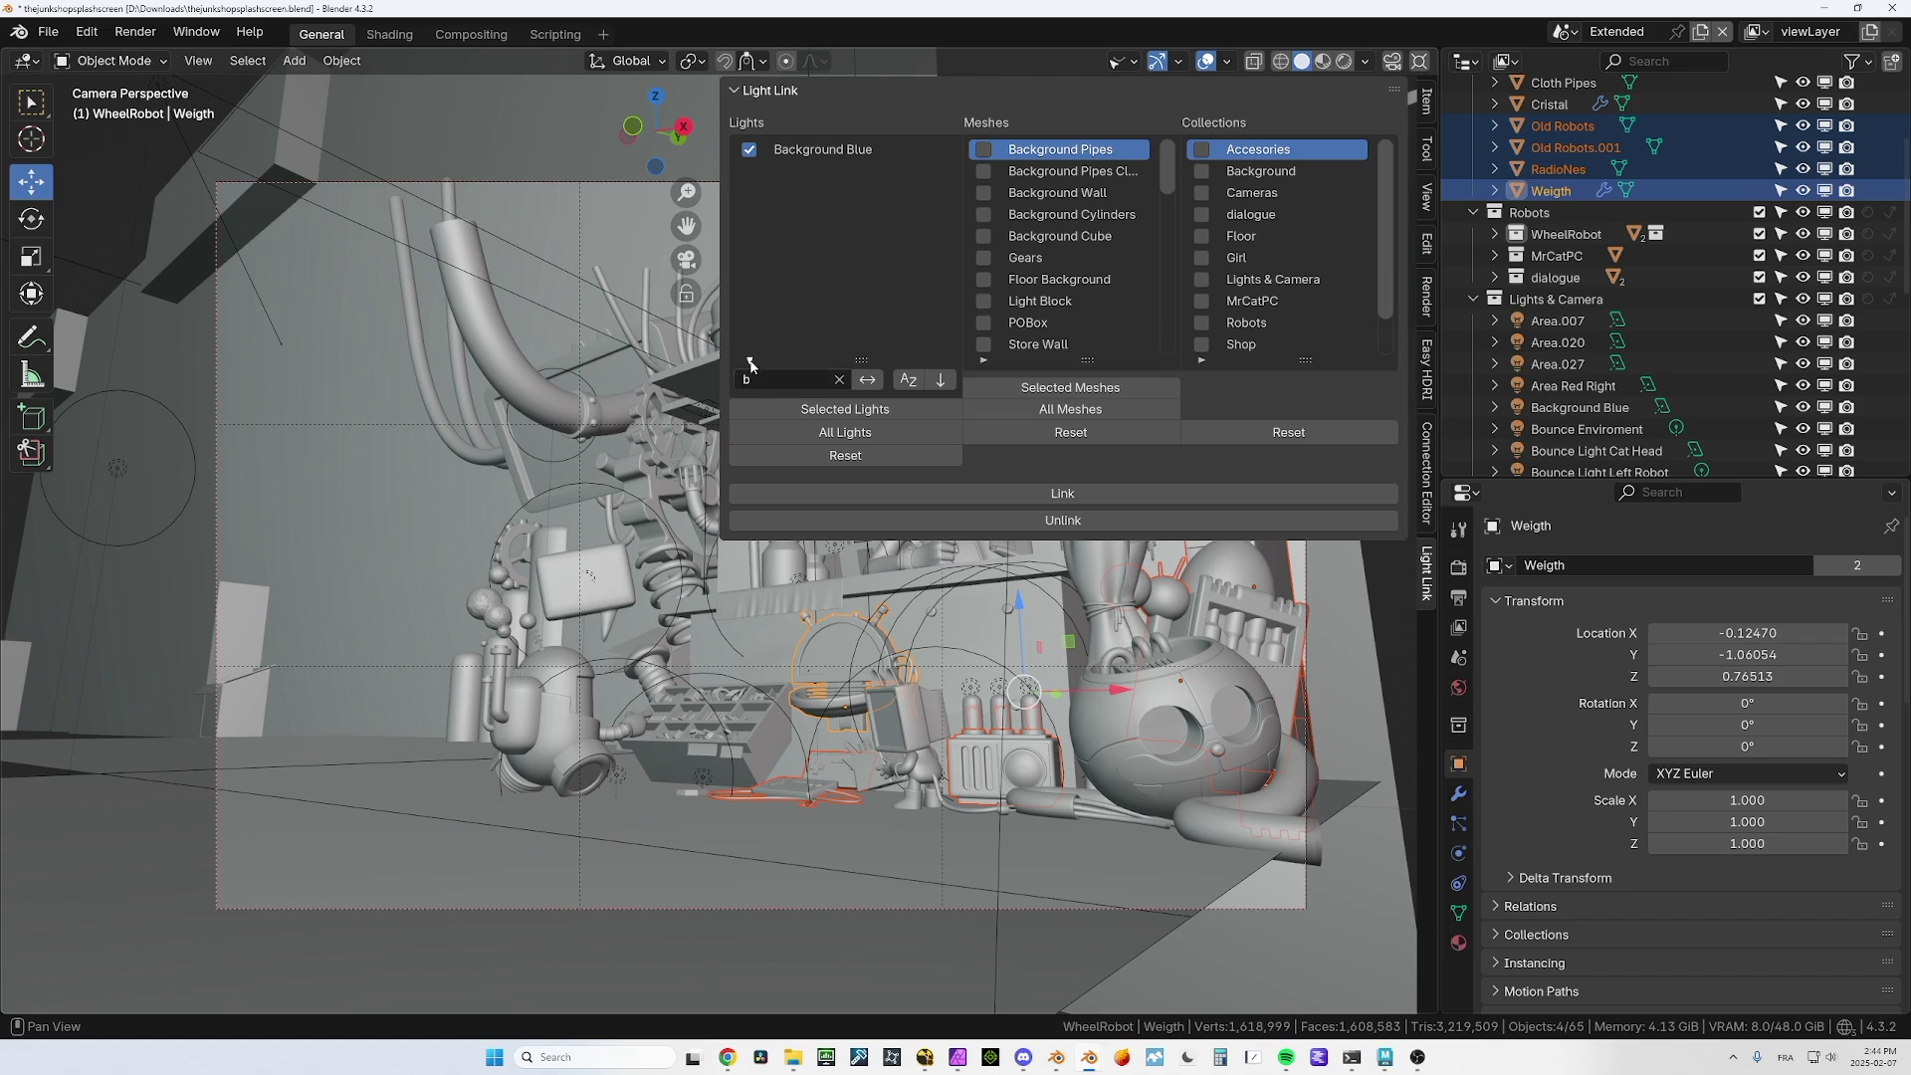
{"action": "left_click", "coordinate": [752, 358]}
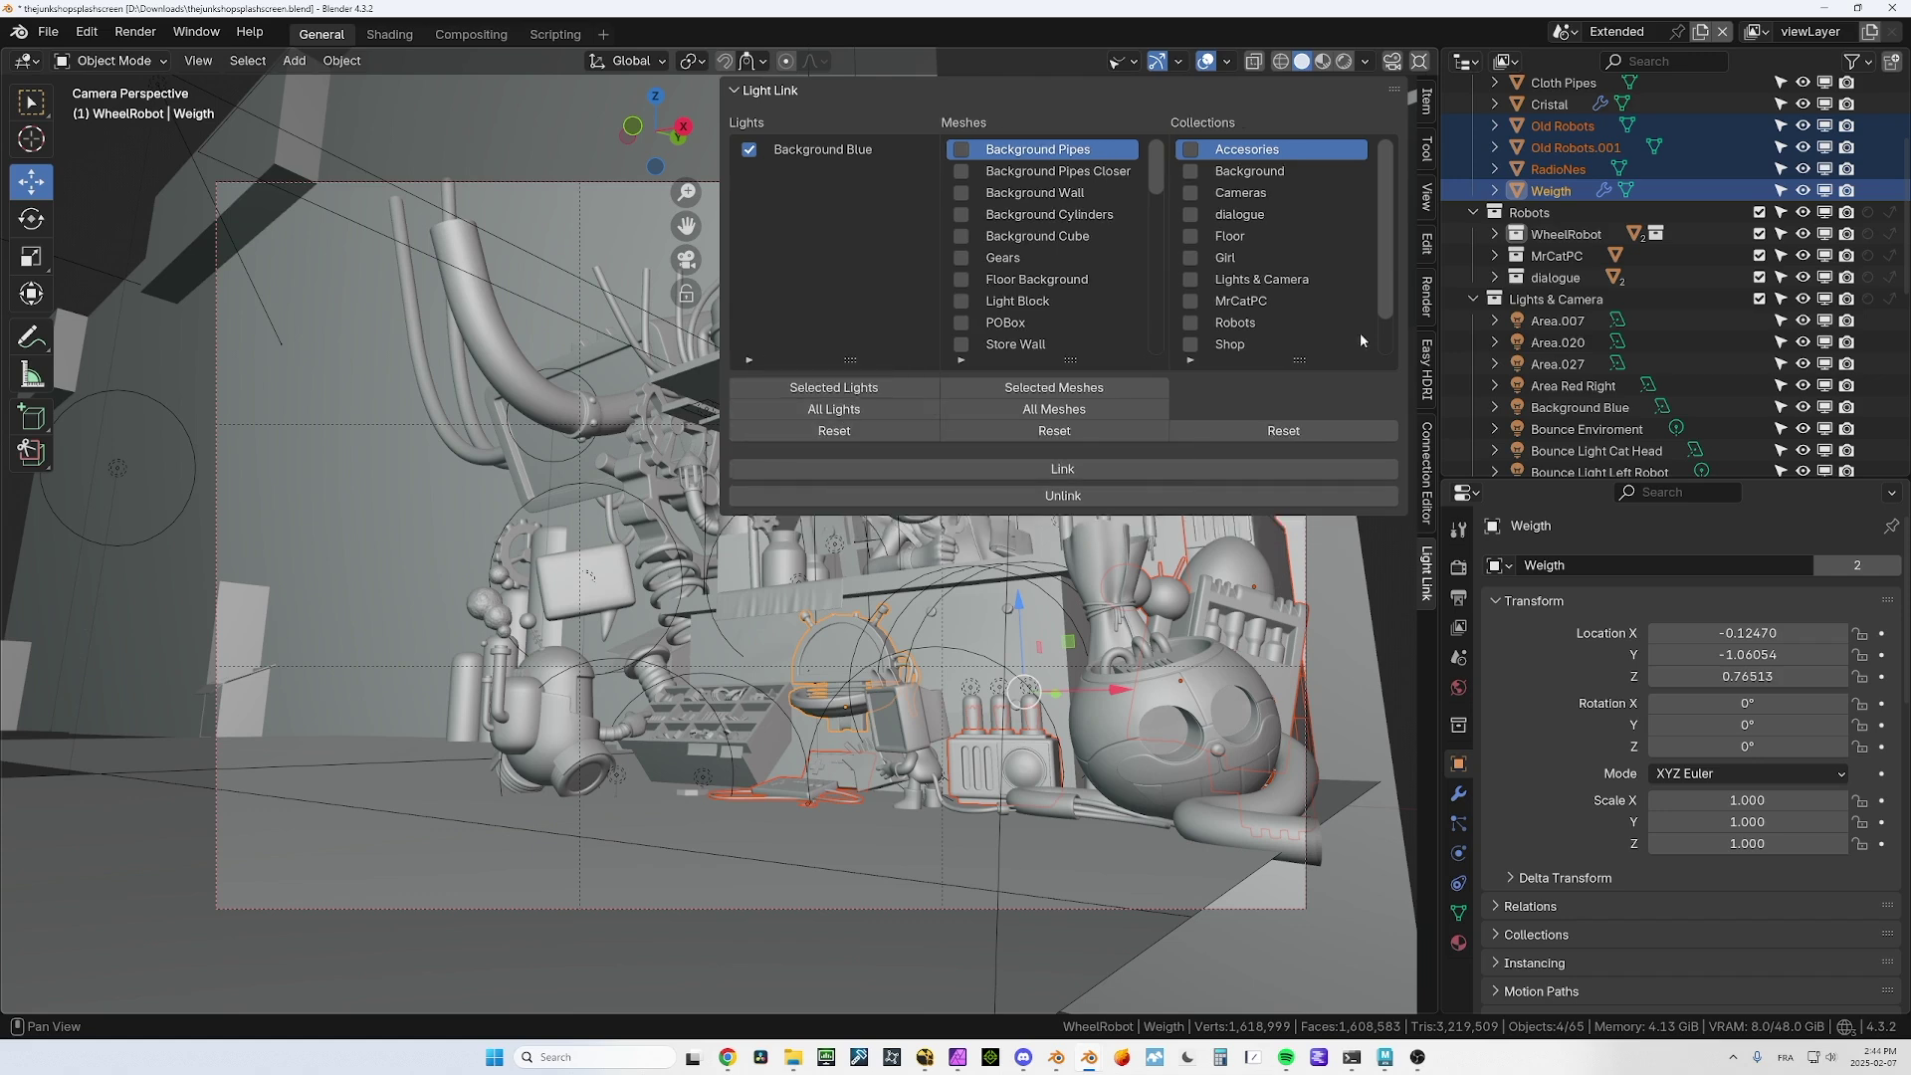
Select Area.007 through Bounce Light Cat Head and load them into the Lights list
{"action": "left_click", "coordinate": [1517, 323]}
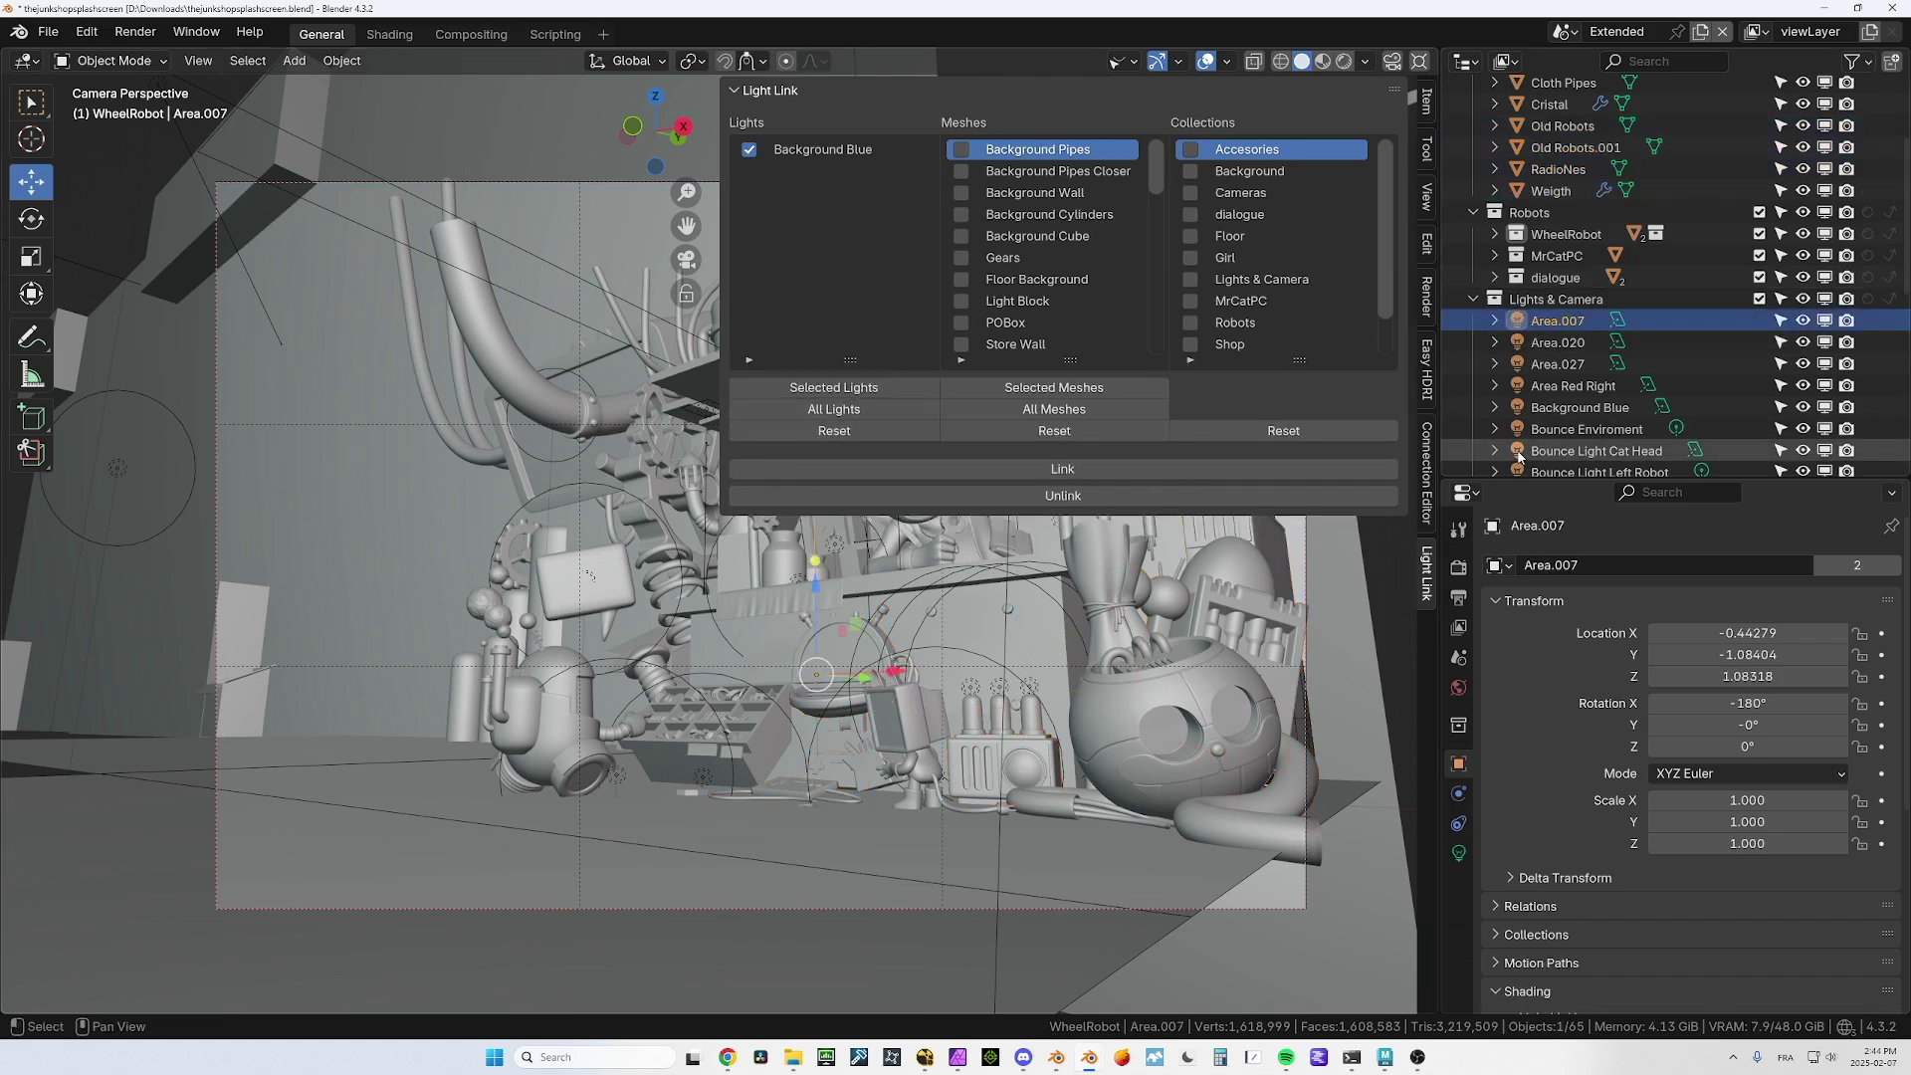
{"action": "left_click", "coordinate": [1531, 450], "text": "shift"}
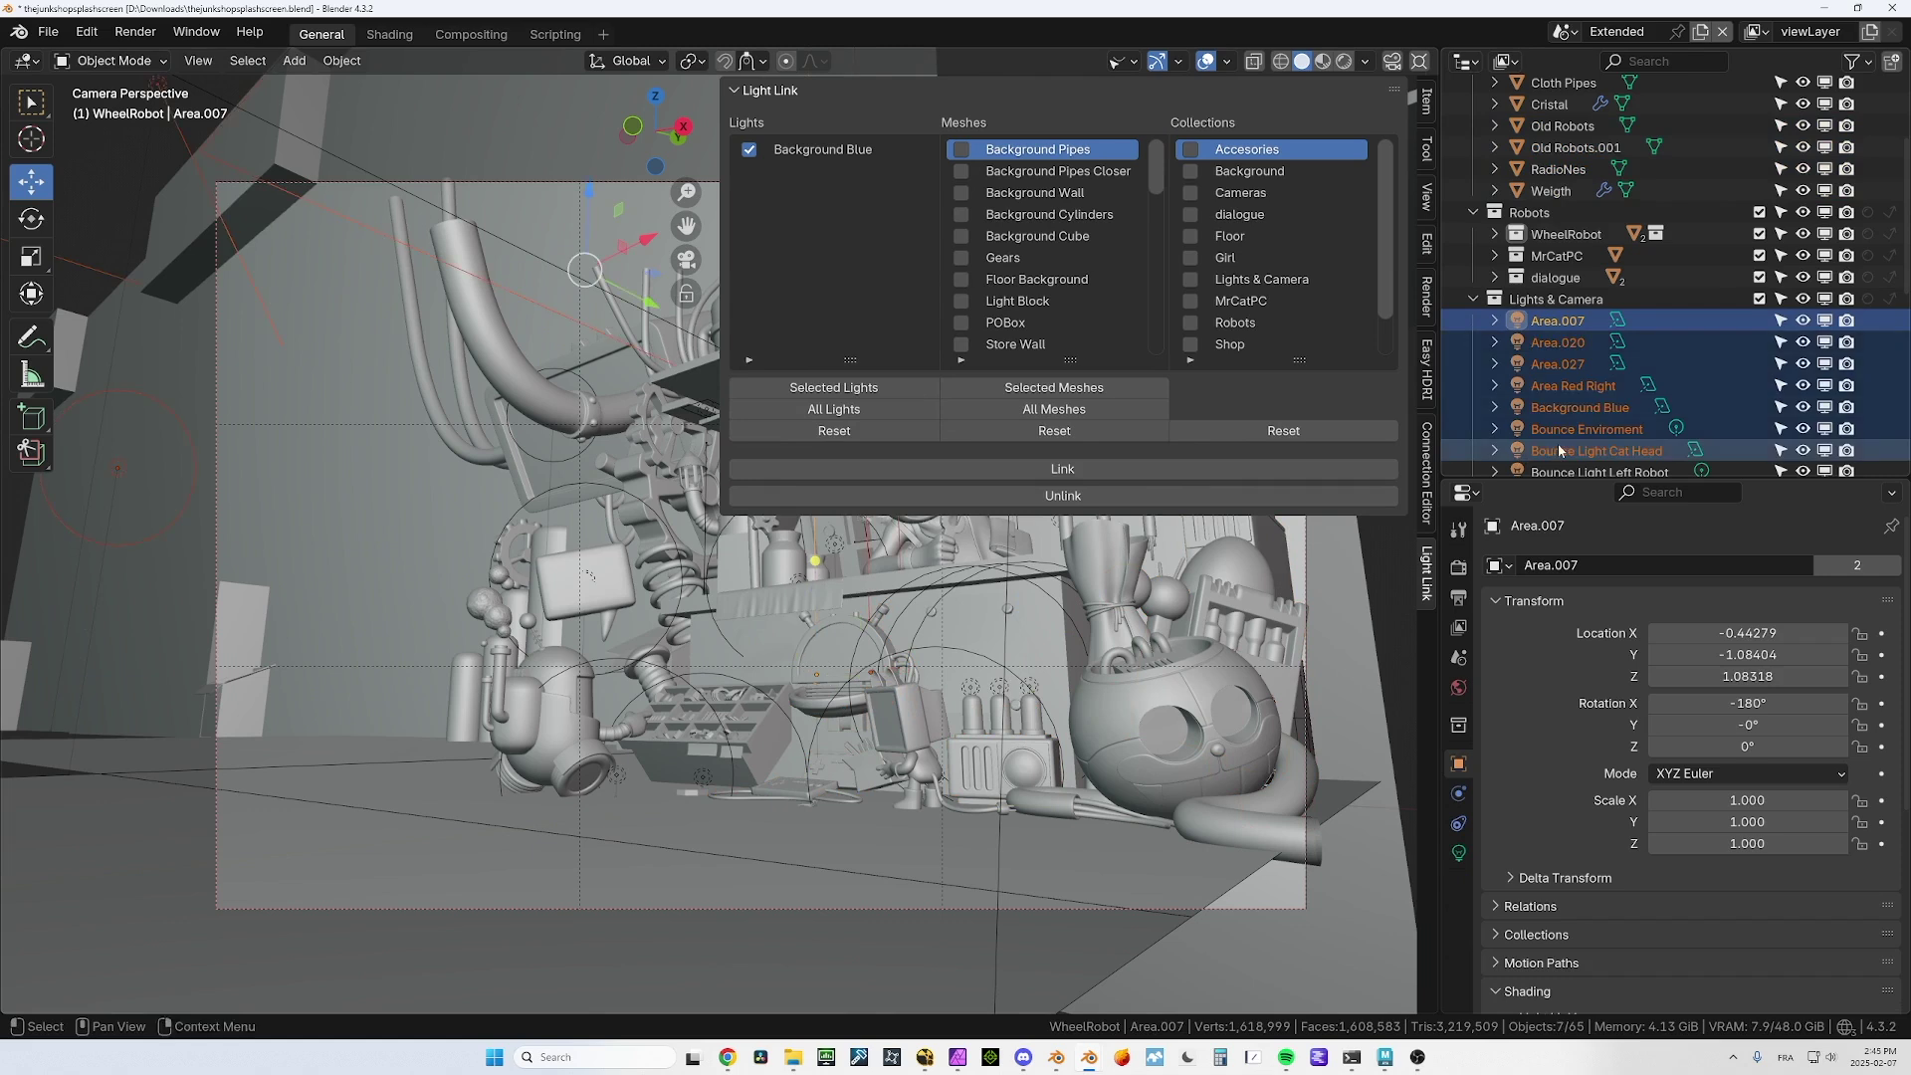
{"action": "left_click", "coordinate": [856, 395]}
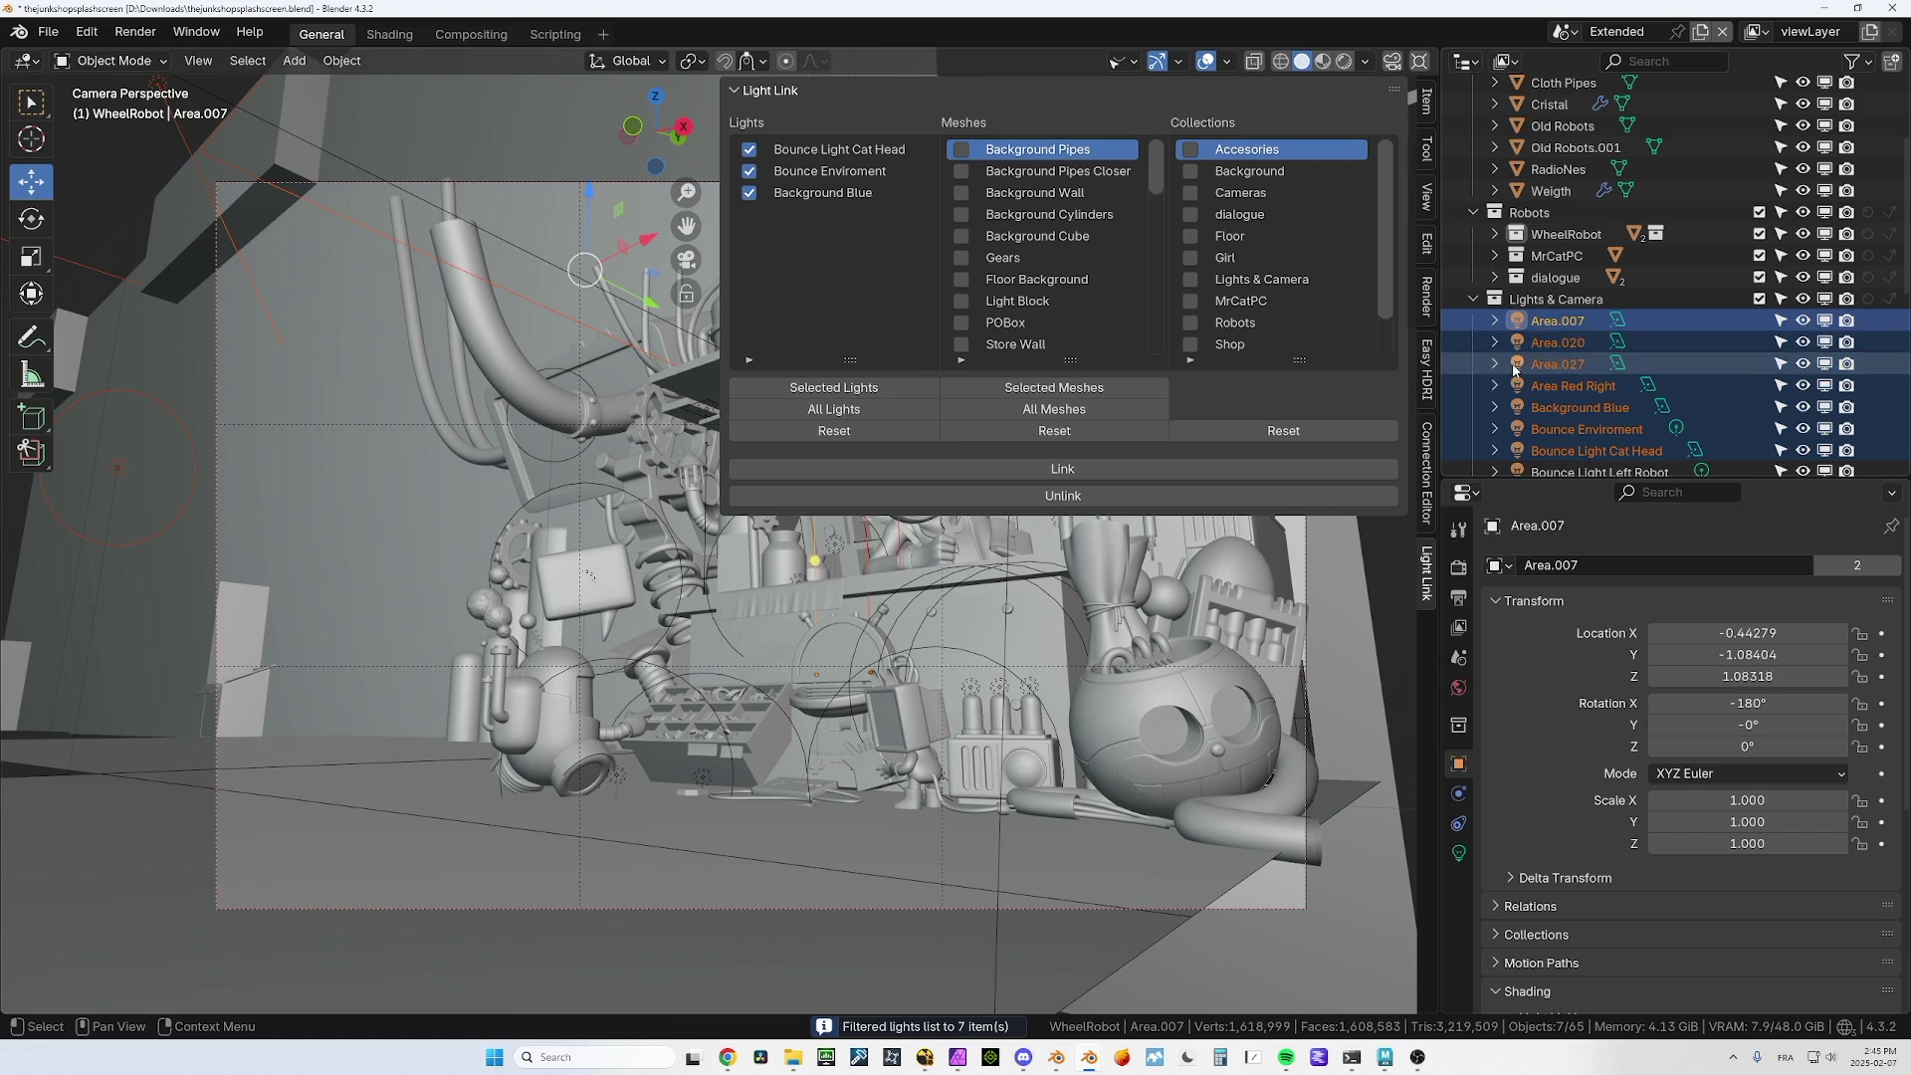
Clear the 'b' search filter so all seven lights show in the Lights list
{"action": "left_click", "coordinate": [748, 360]}
{"action": "left_click", "coordinate": [780, 381]}
{"action": "type", "text": "b"}
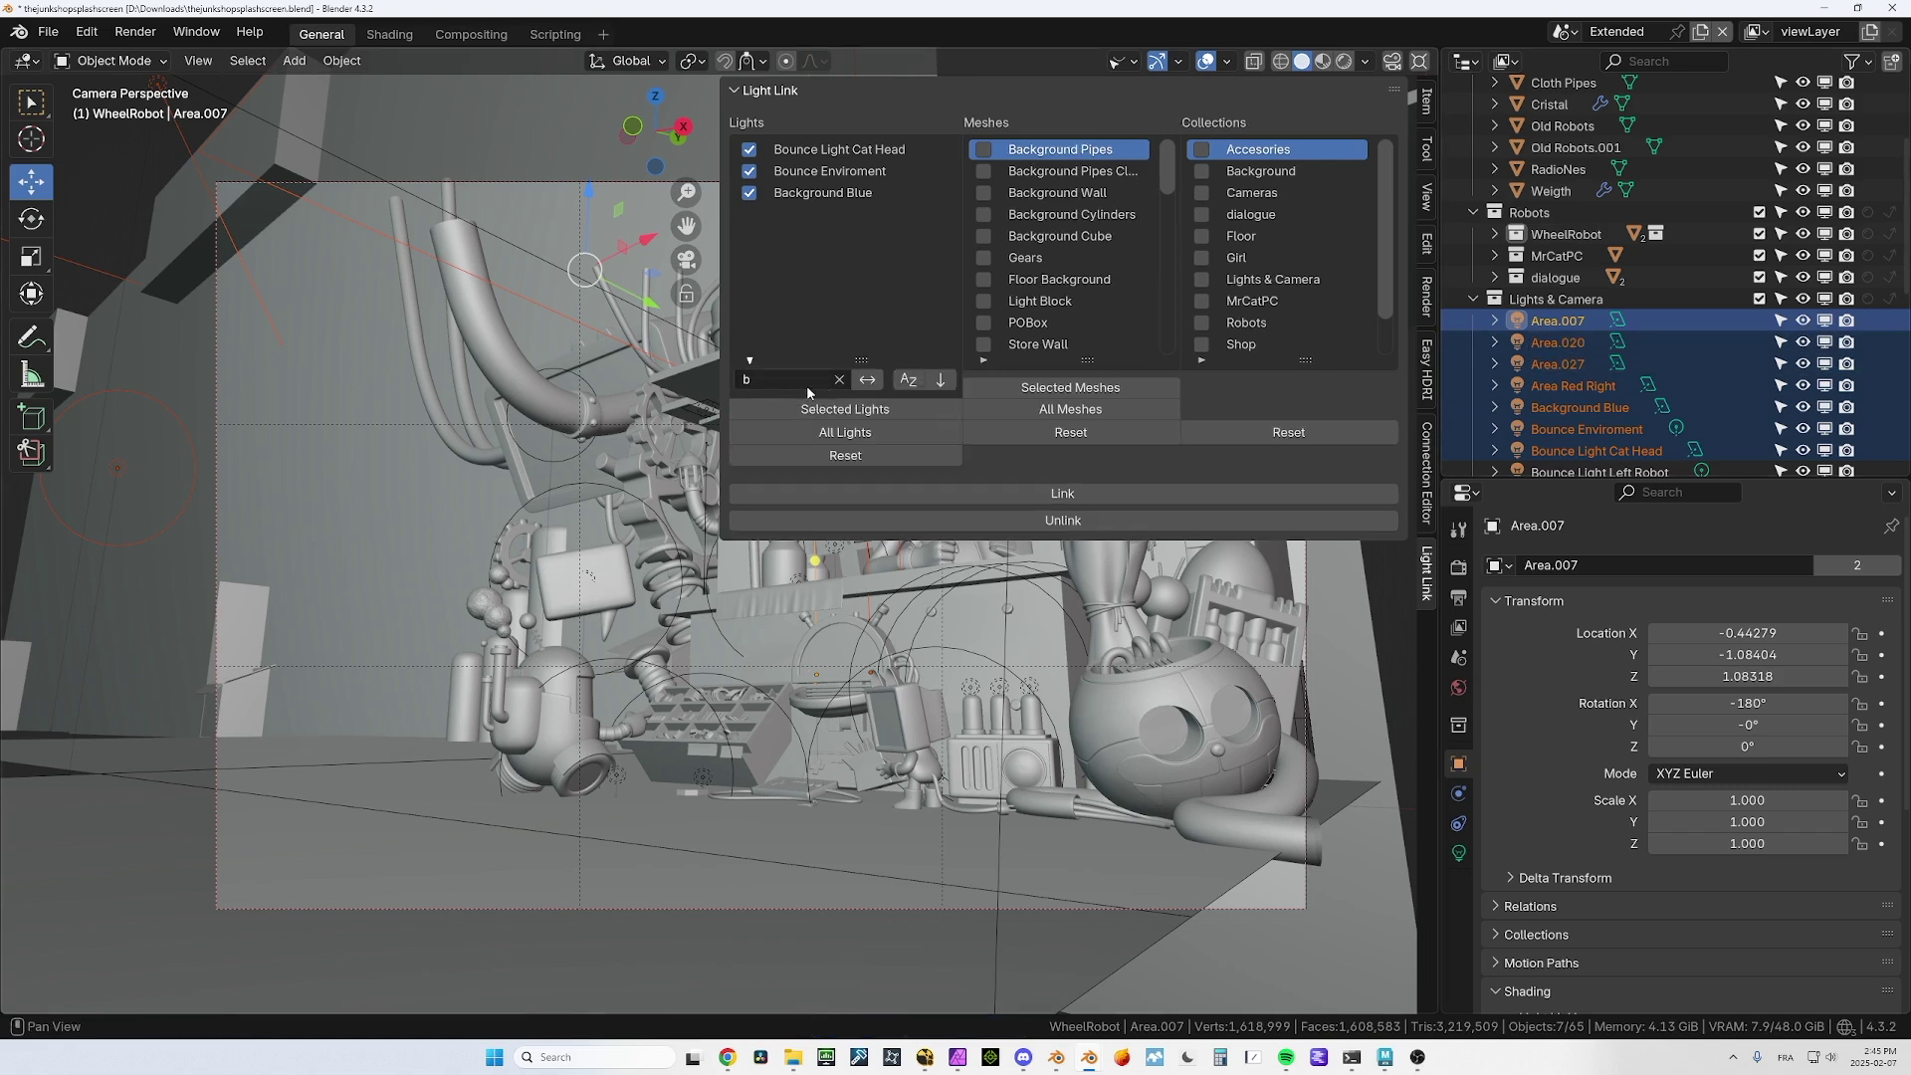
{"action": "left_click", "coordinate": [839, 380]}
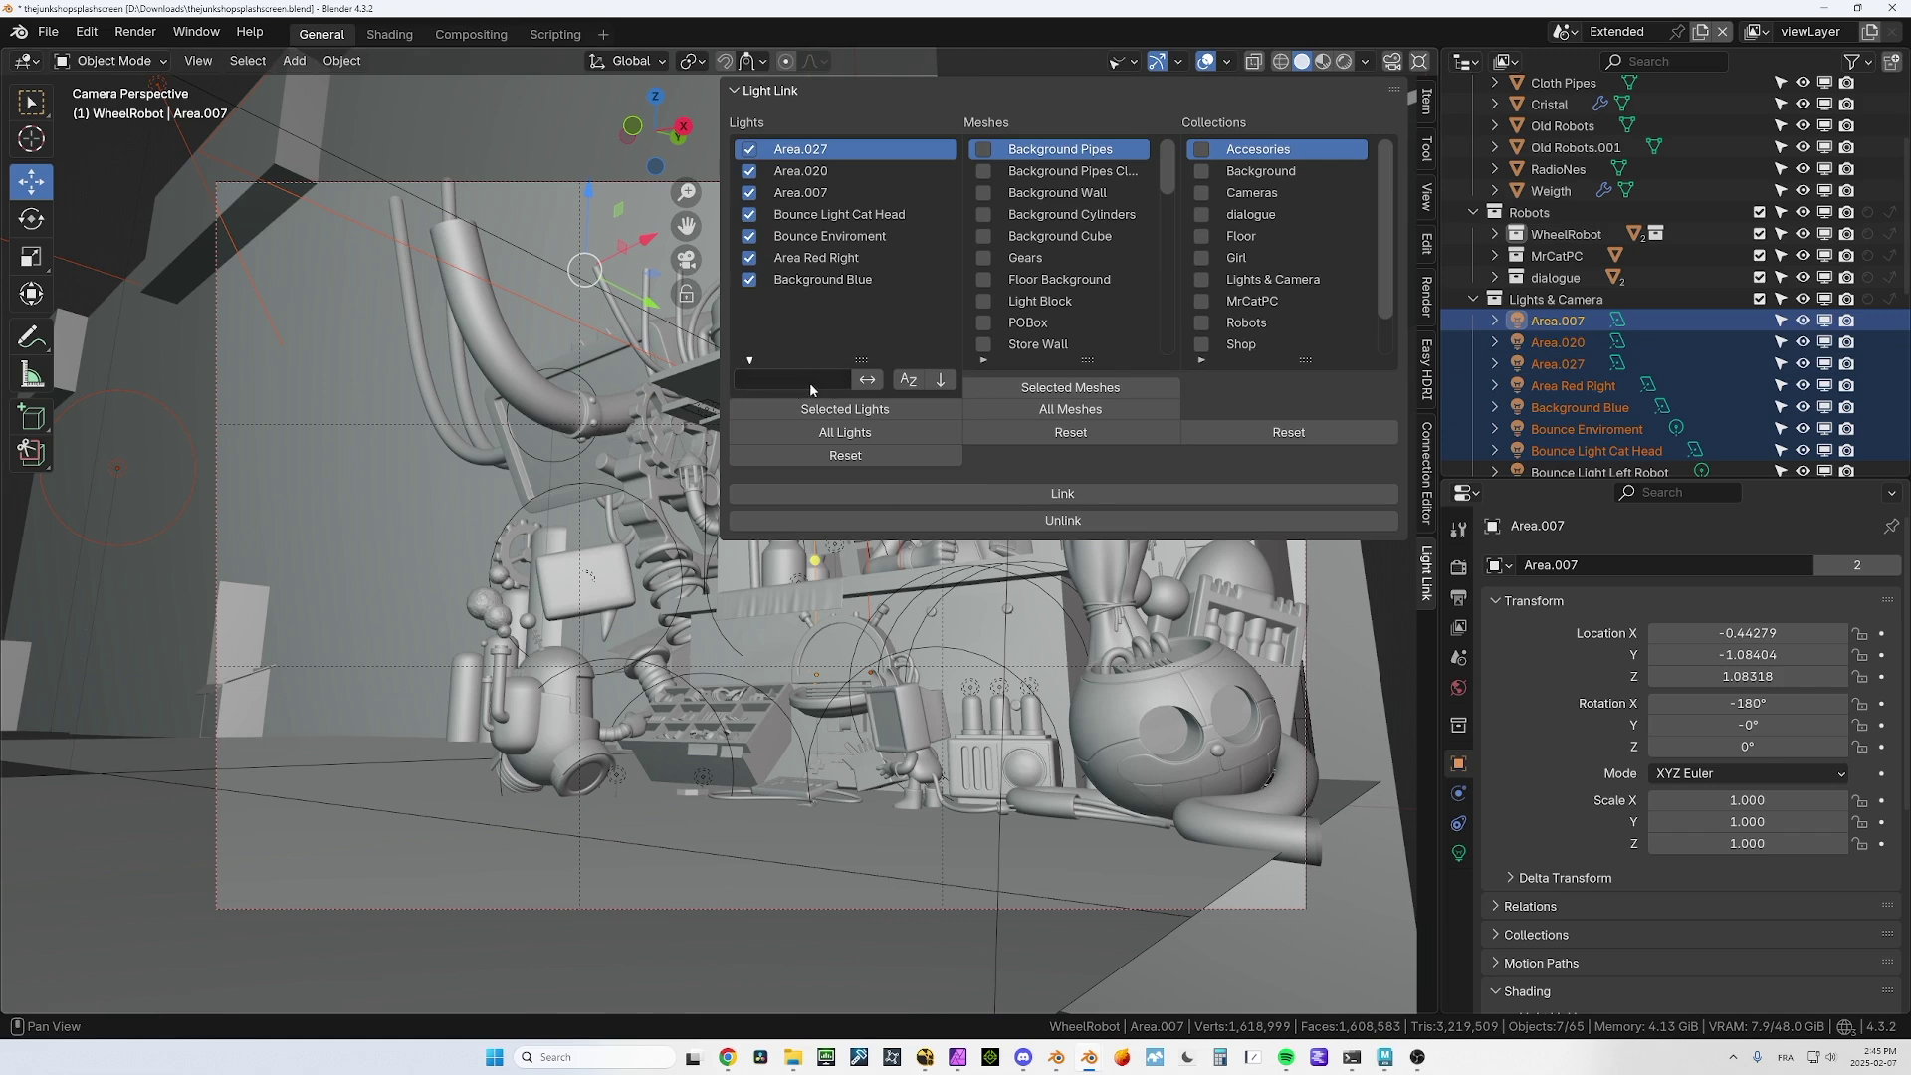
{"action": "left_click", "coordinate": [984, 361]}
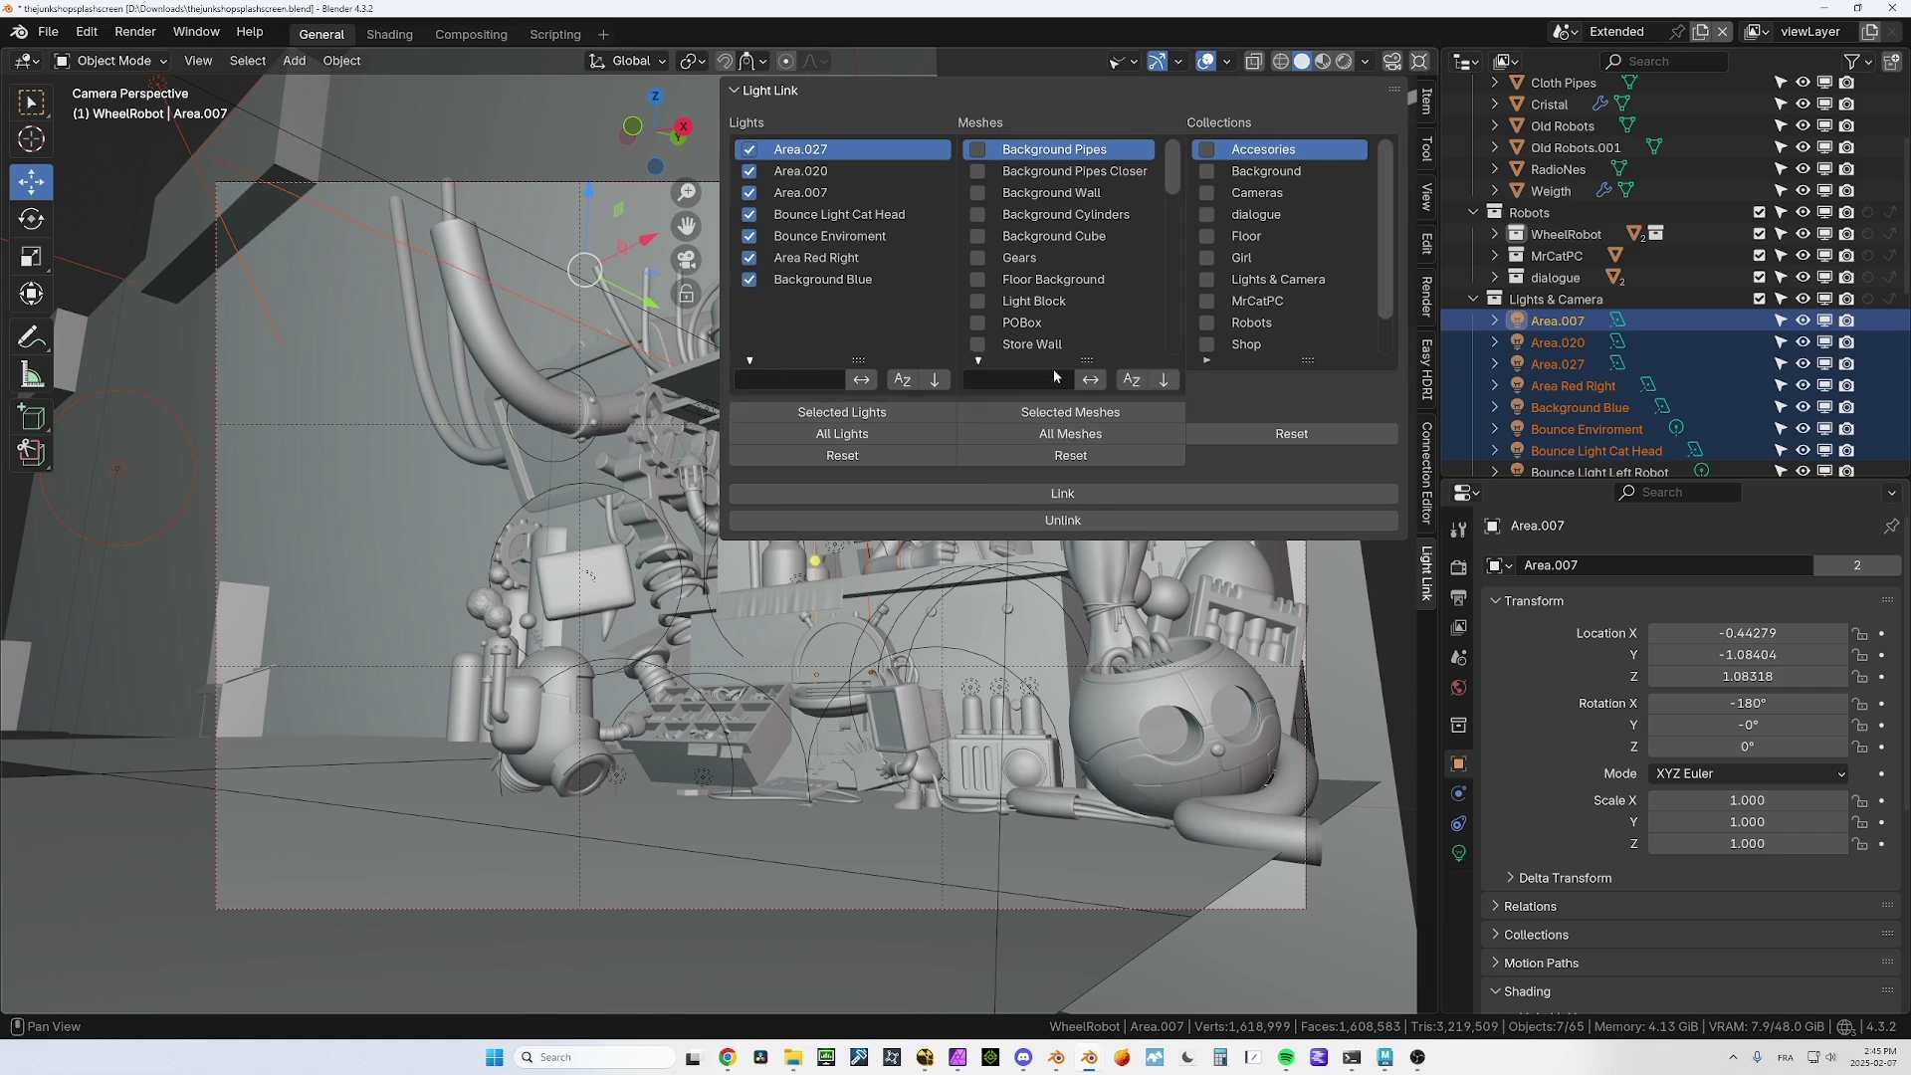
Show the filter rows under Meshes and Collections and extend the Meshes list to Front Pipes
{"action": "left_click", "coordinate": [1209, 361]}
{"action": "left_click", "coordinate": [1200, 360]}
{"action": "left_click", "coordinate": [980, 362]}
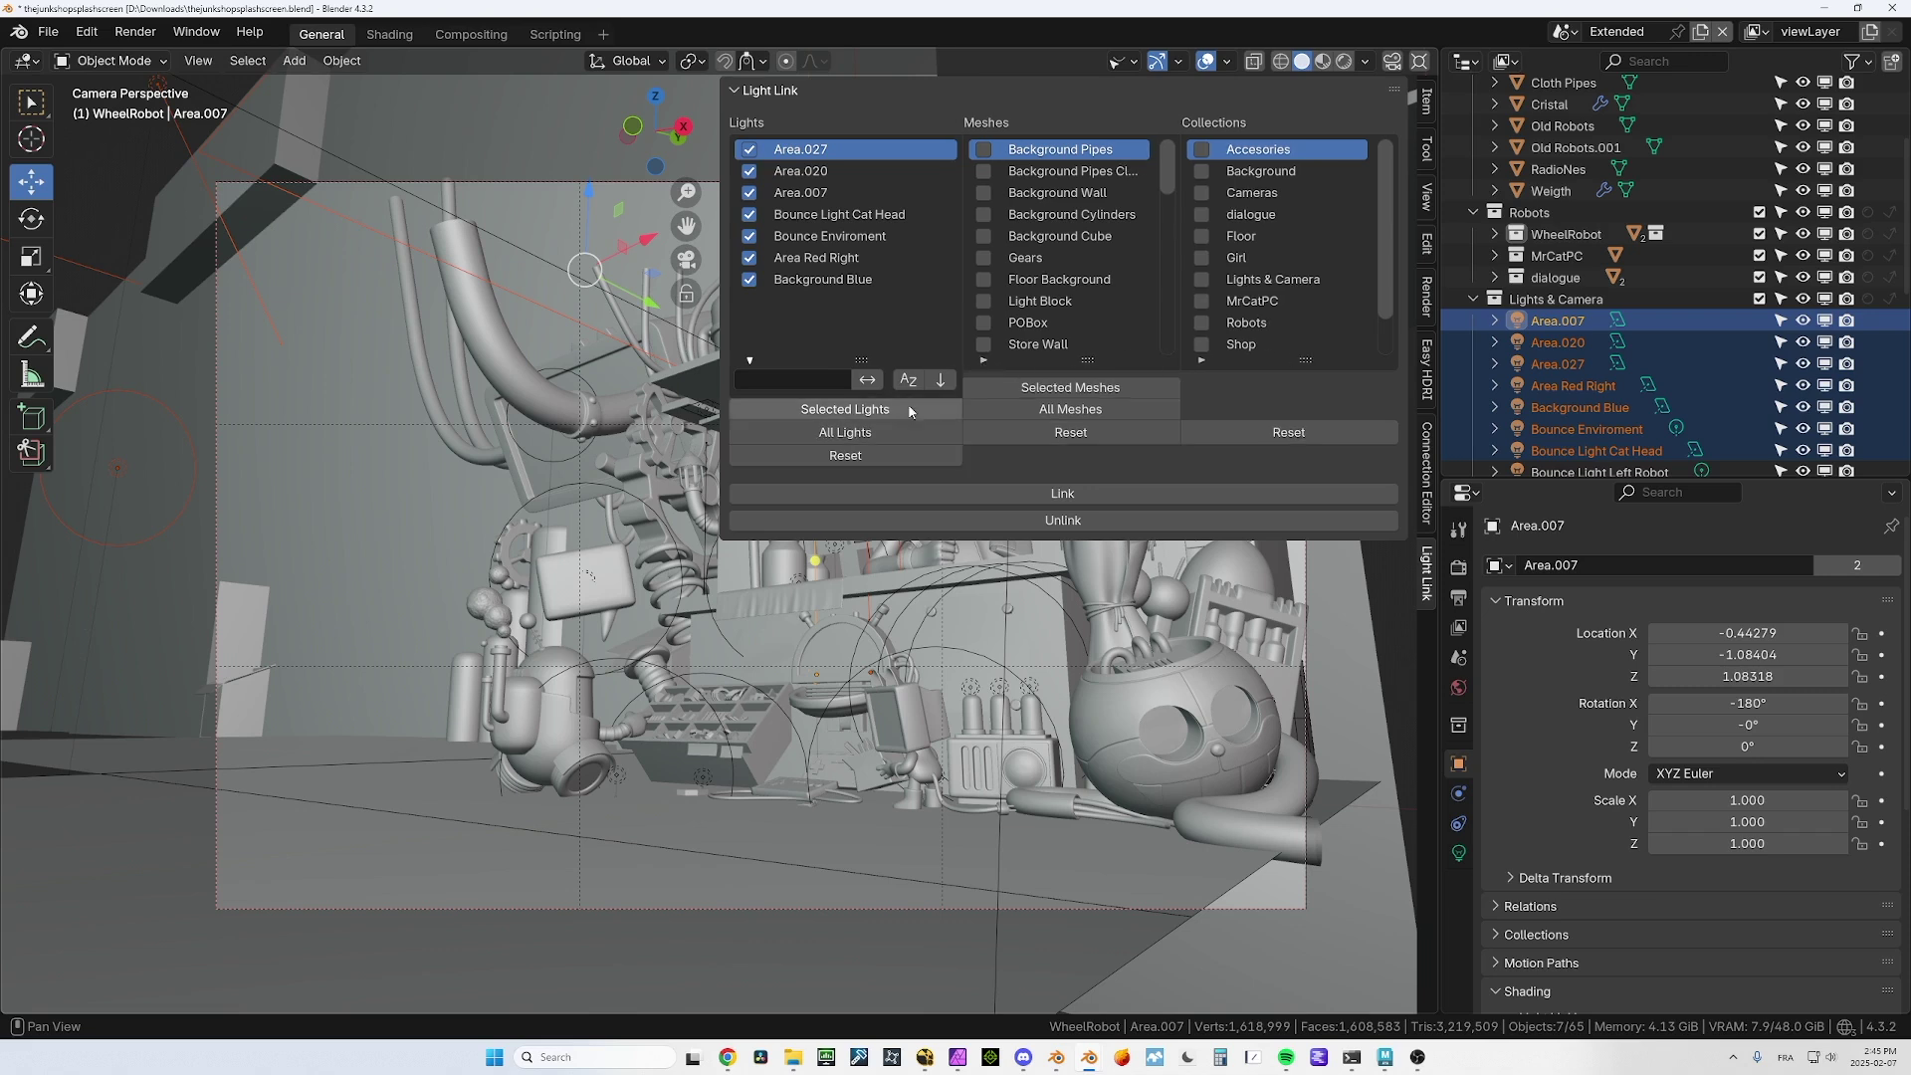
{"action": "left_click", "coordinate": [982, 361]}
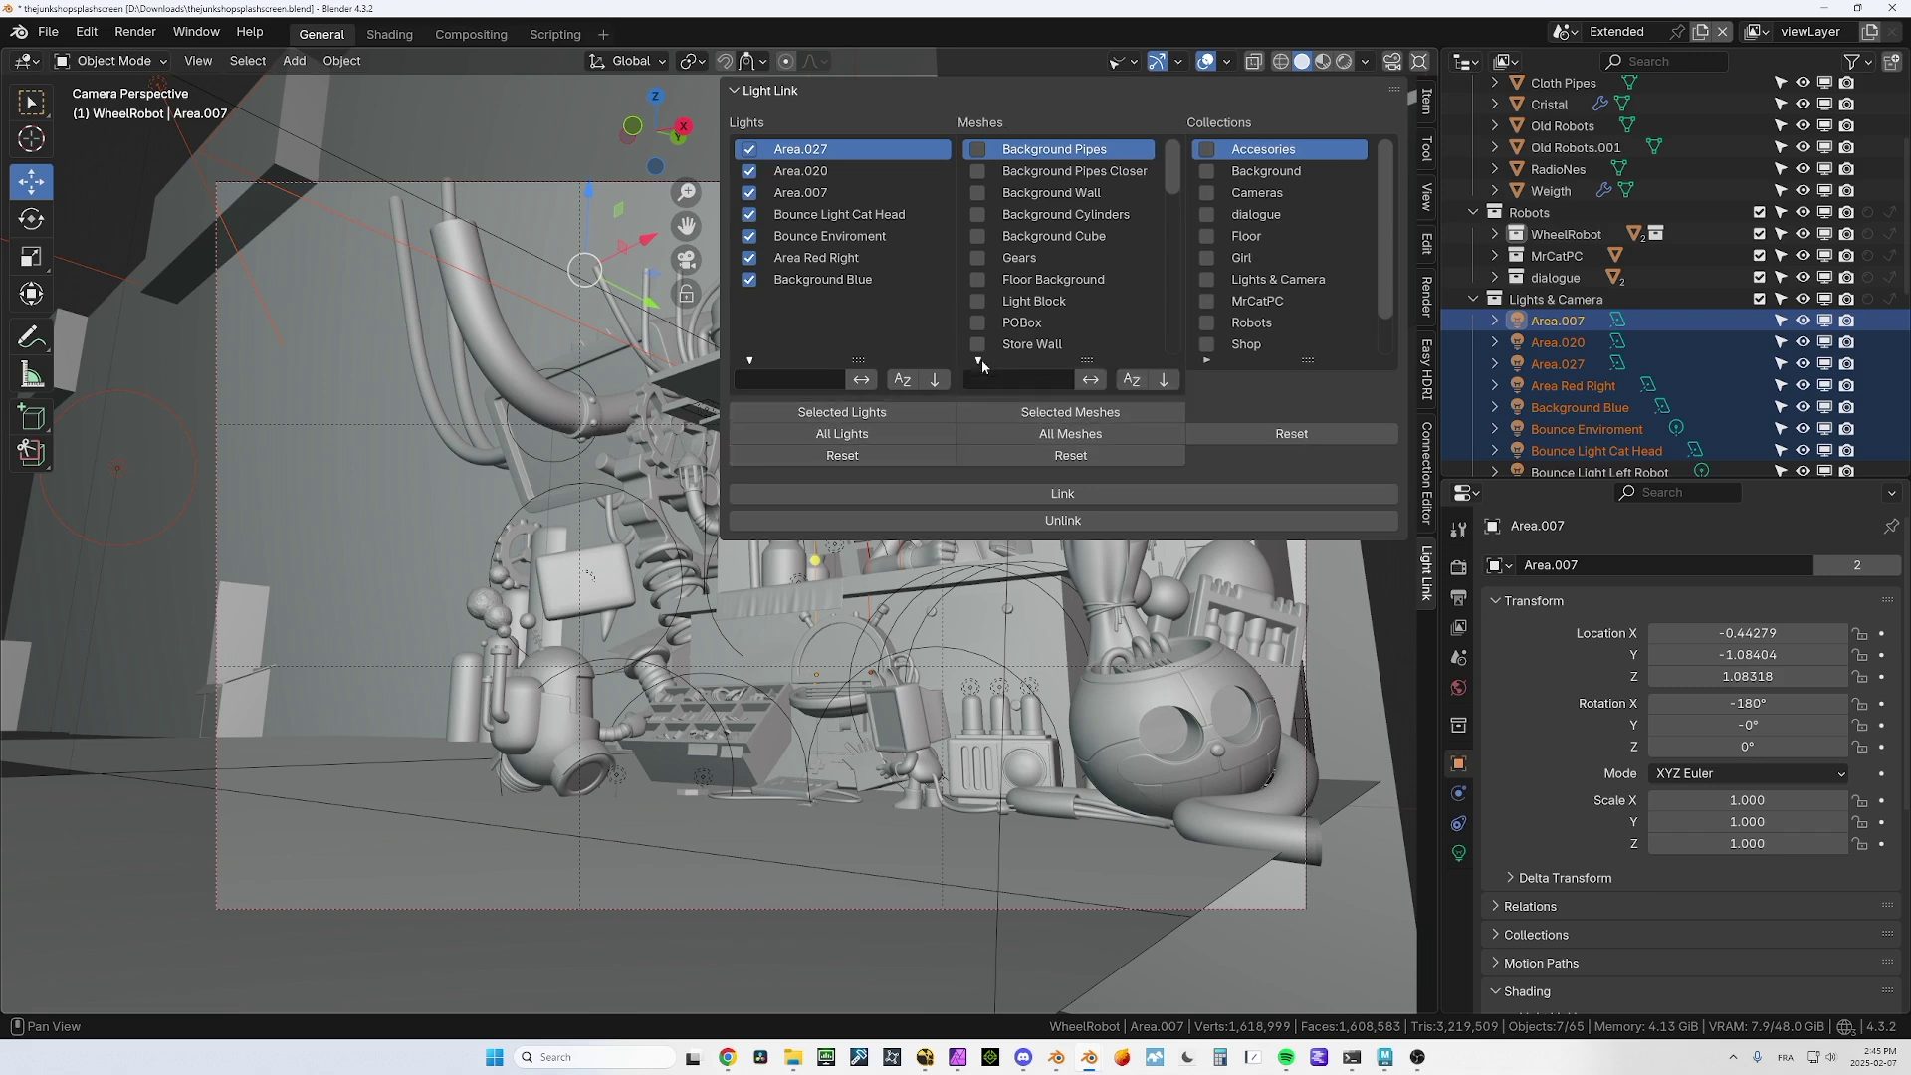
{"action": "left_click", "coordinate": [1207, 361]}
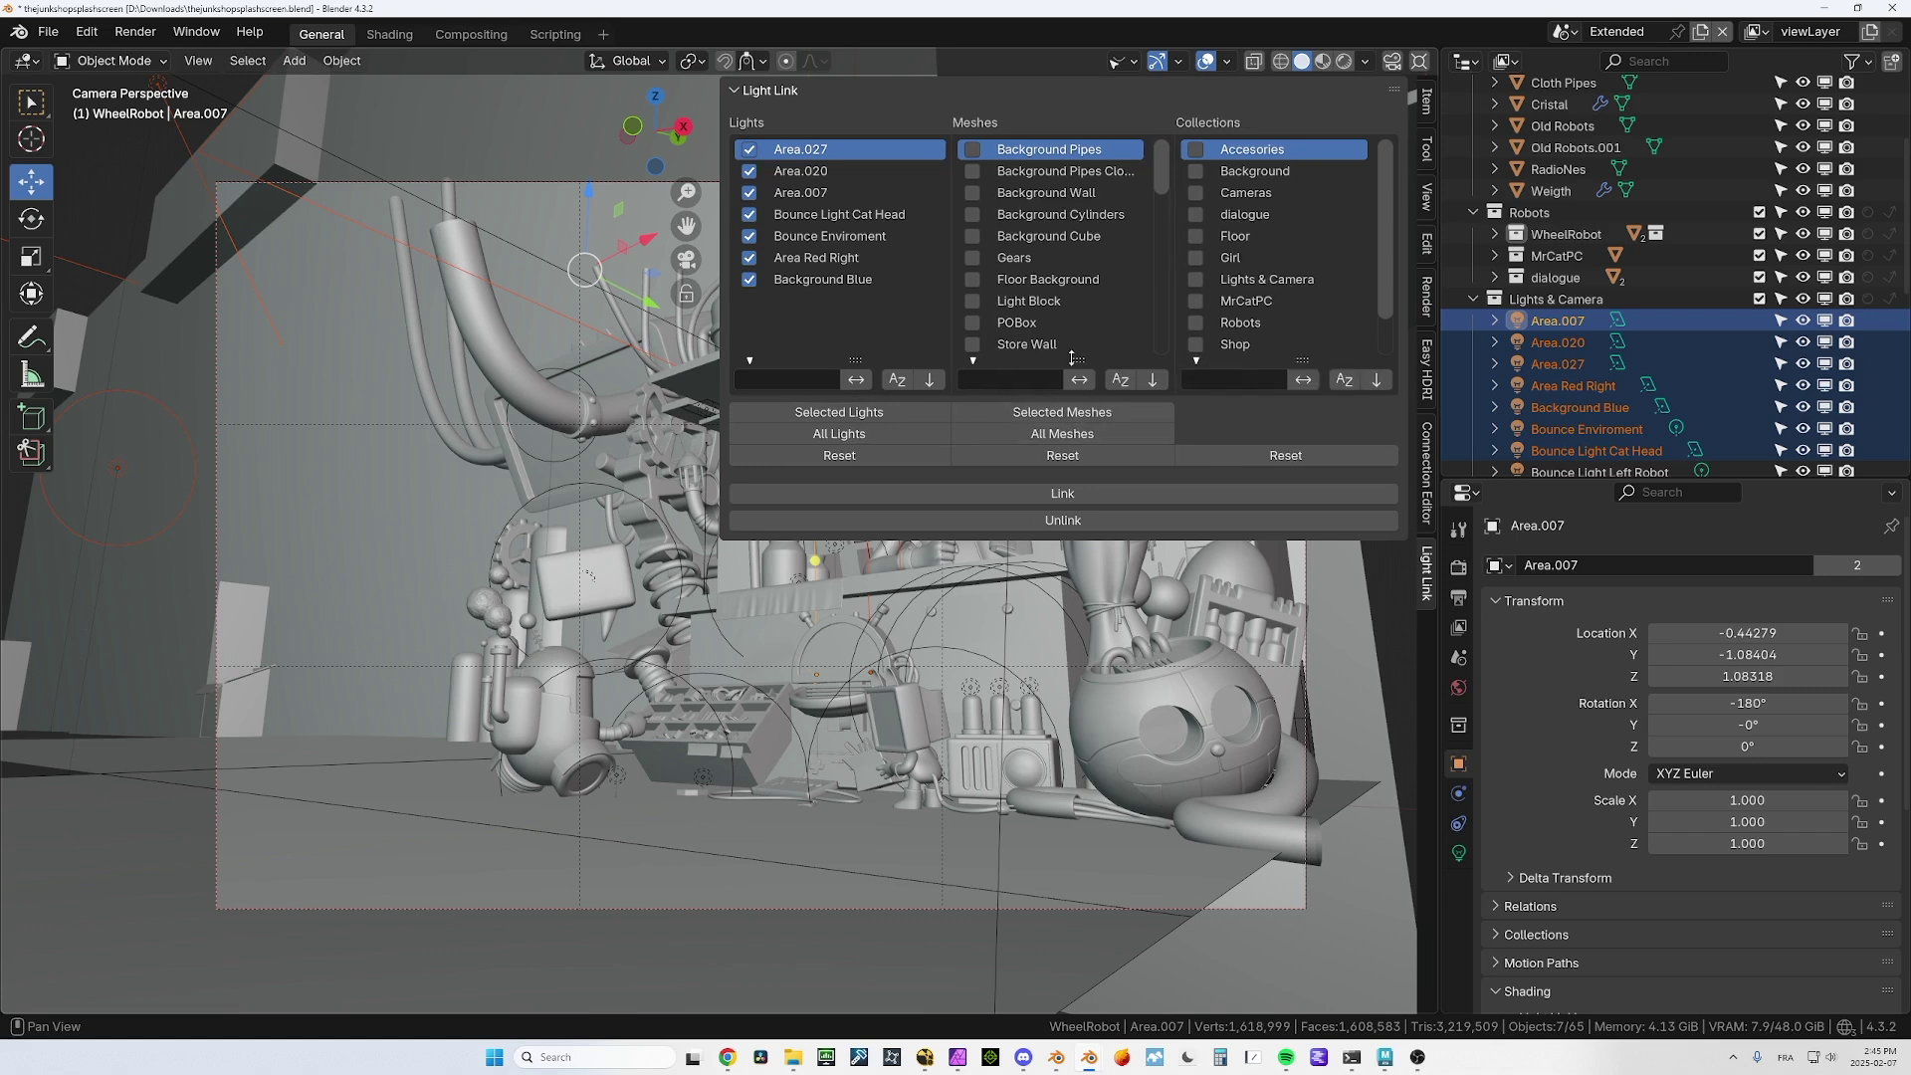
{"action": "mouse_move", "coordinate": [1077, 368]}
{"action": "left_mouse_down"}
{"action": "mouse_move", "coordinate": [1077, 791]}
{"action": "mouse_move", "coordinate": [1090, 363]}
{"action": "left_mouse_up"}
{"action": "left_click", "coordinate": [1029, 474]}
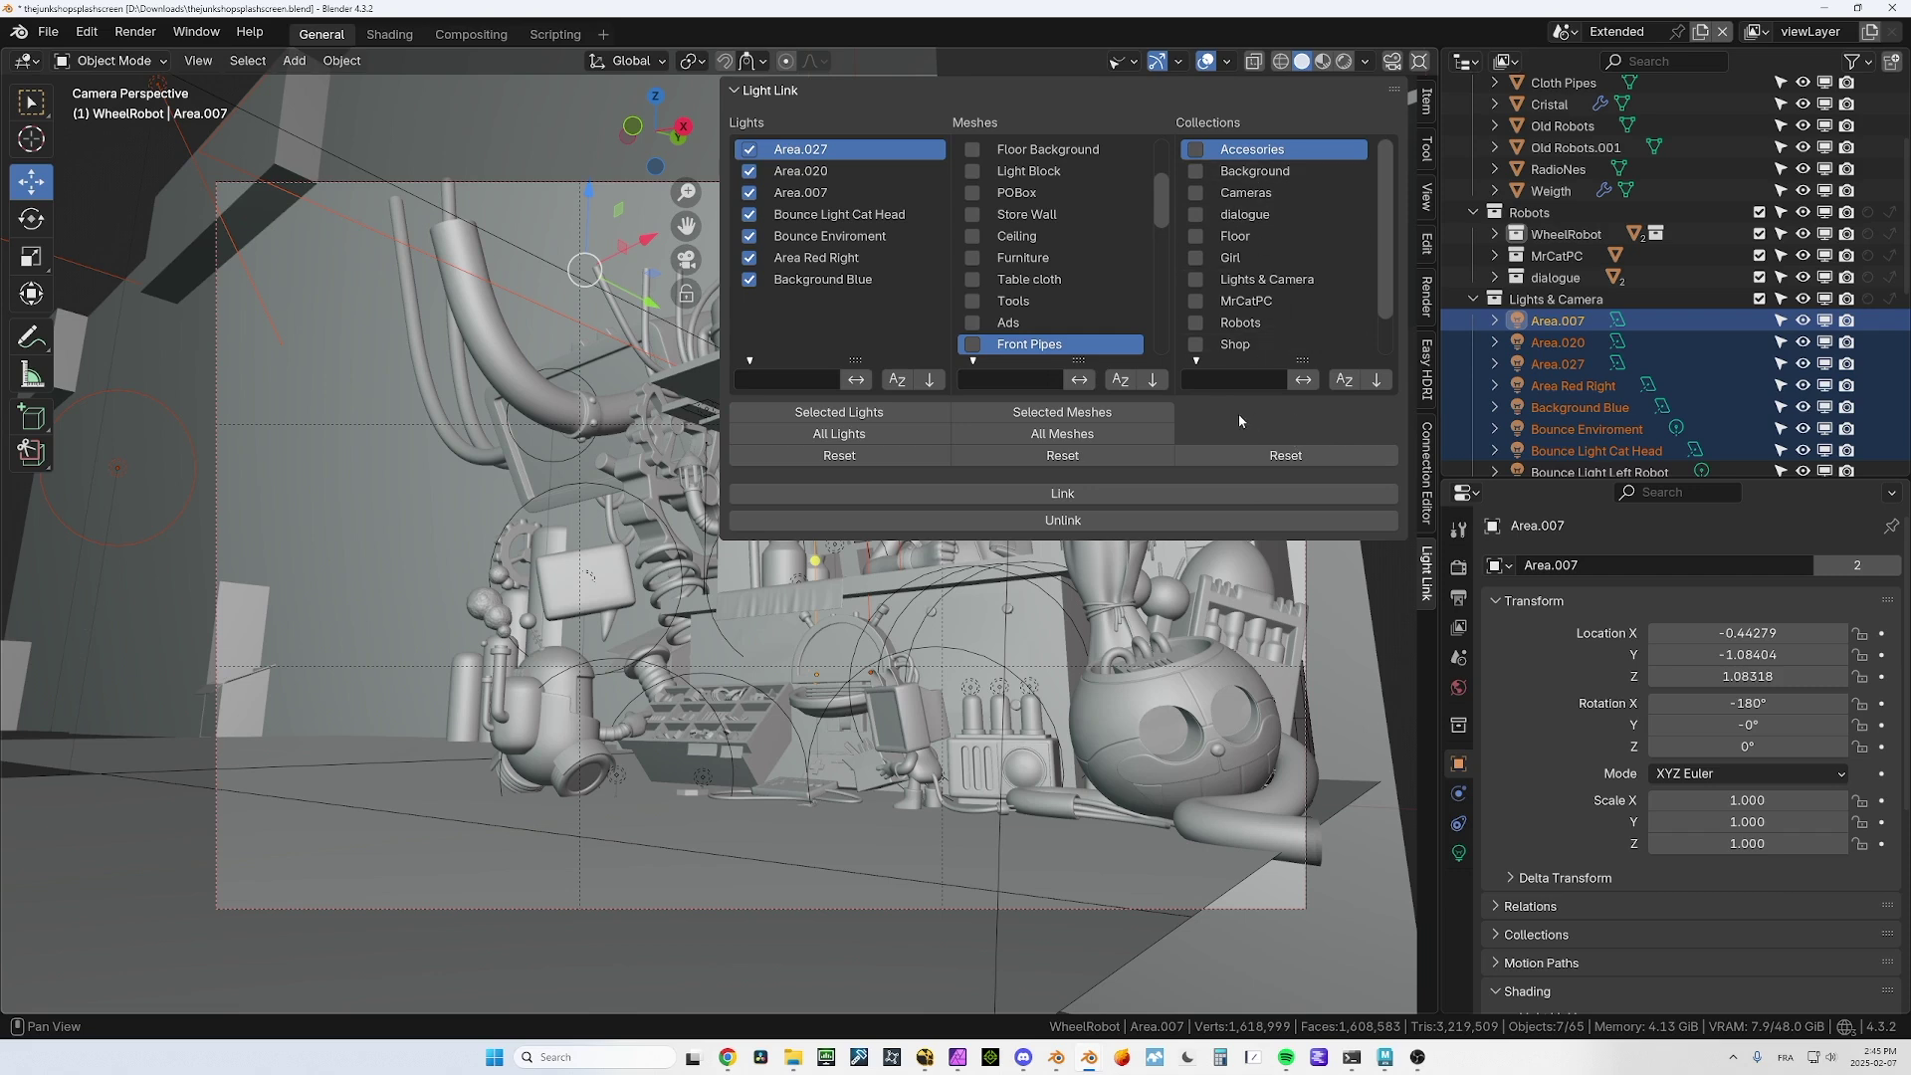
Tick POBox, Store Wall, Ceiling and Furniture and link the seven lights to them
{"action": "left_click", "coordinate": [1506, 212]}
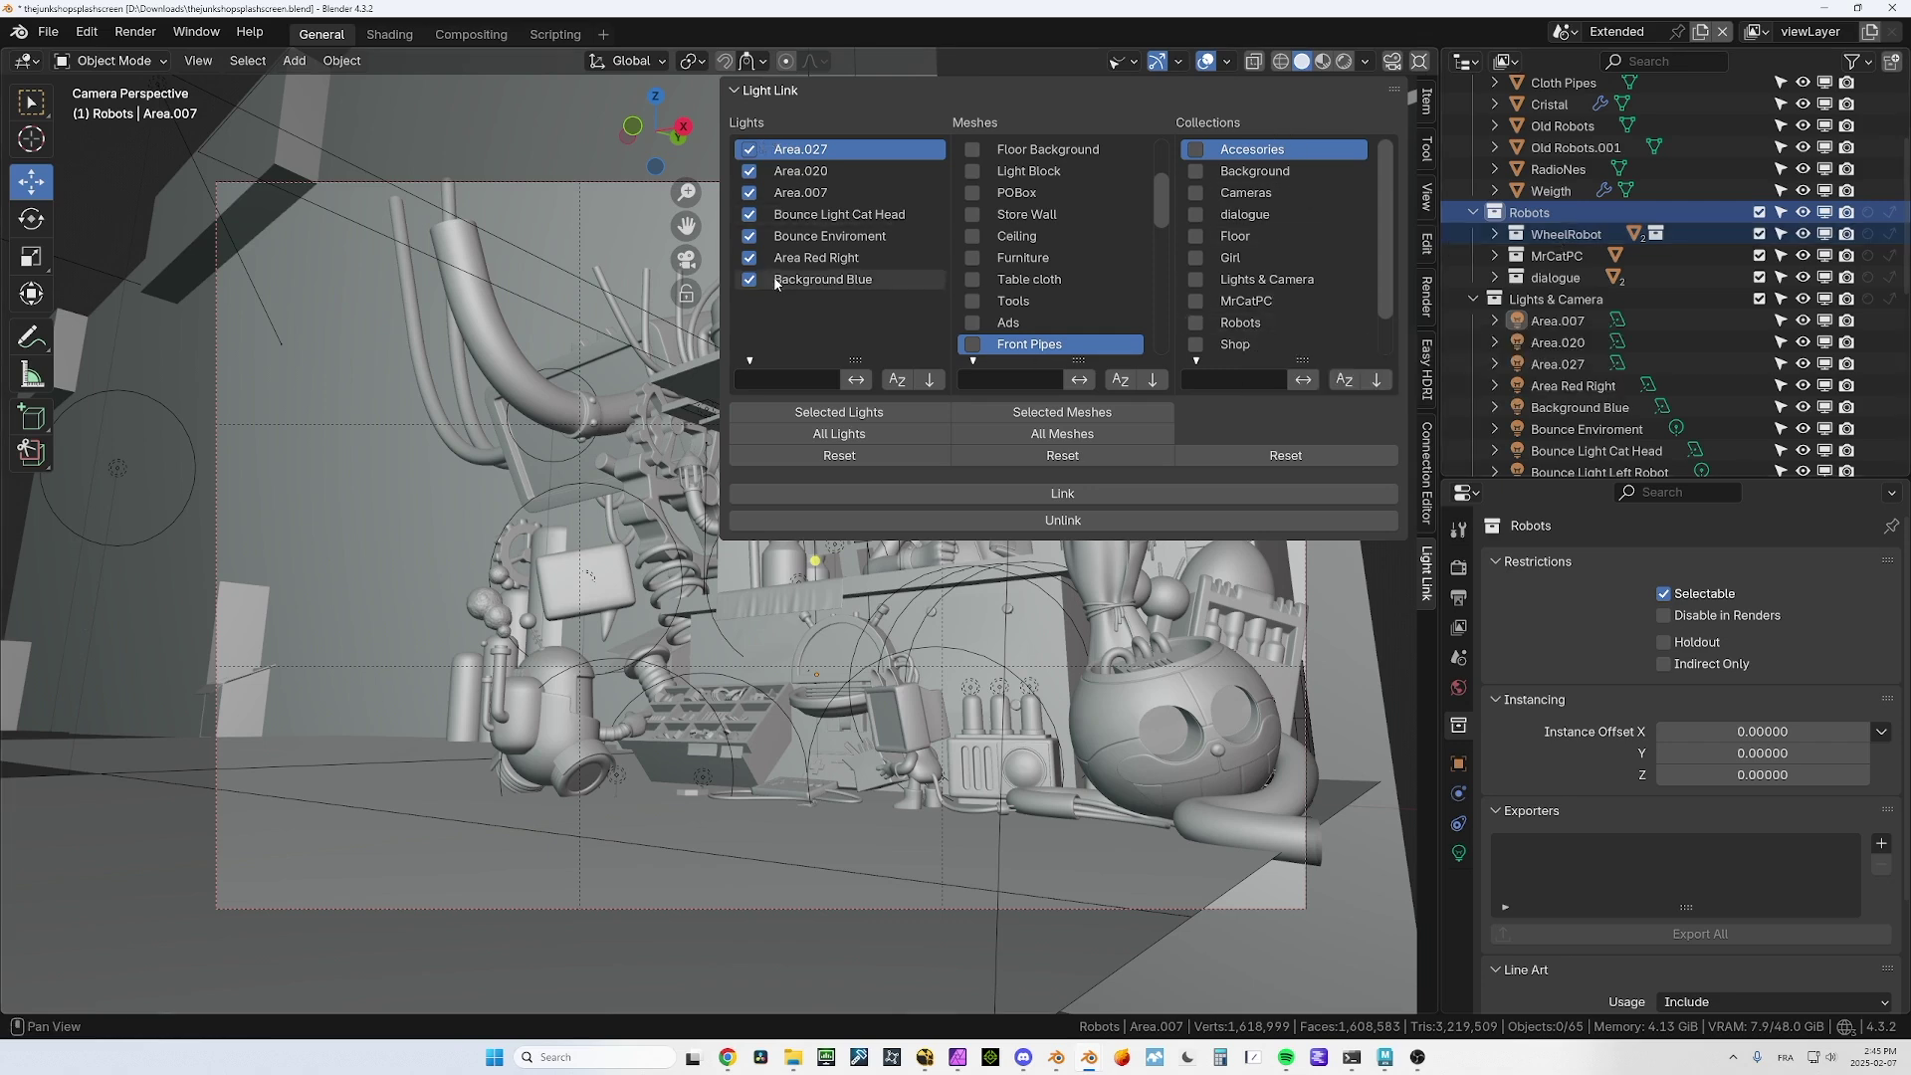
{"action": "left_click_drag", "start_coordinate": [980, 259], "coordinate": [976, 194]}
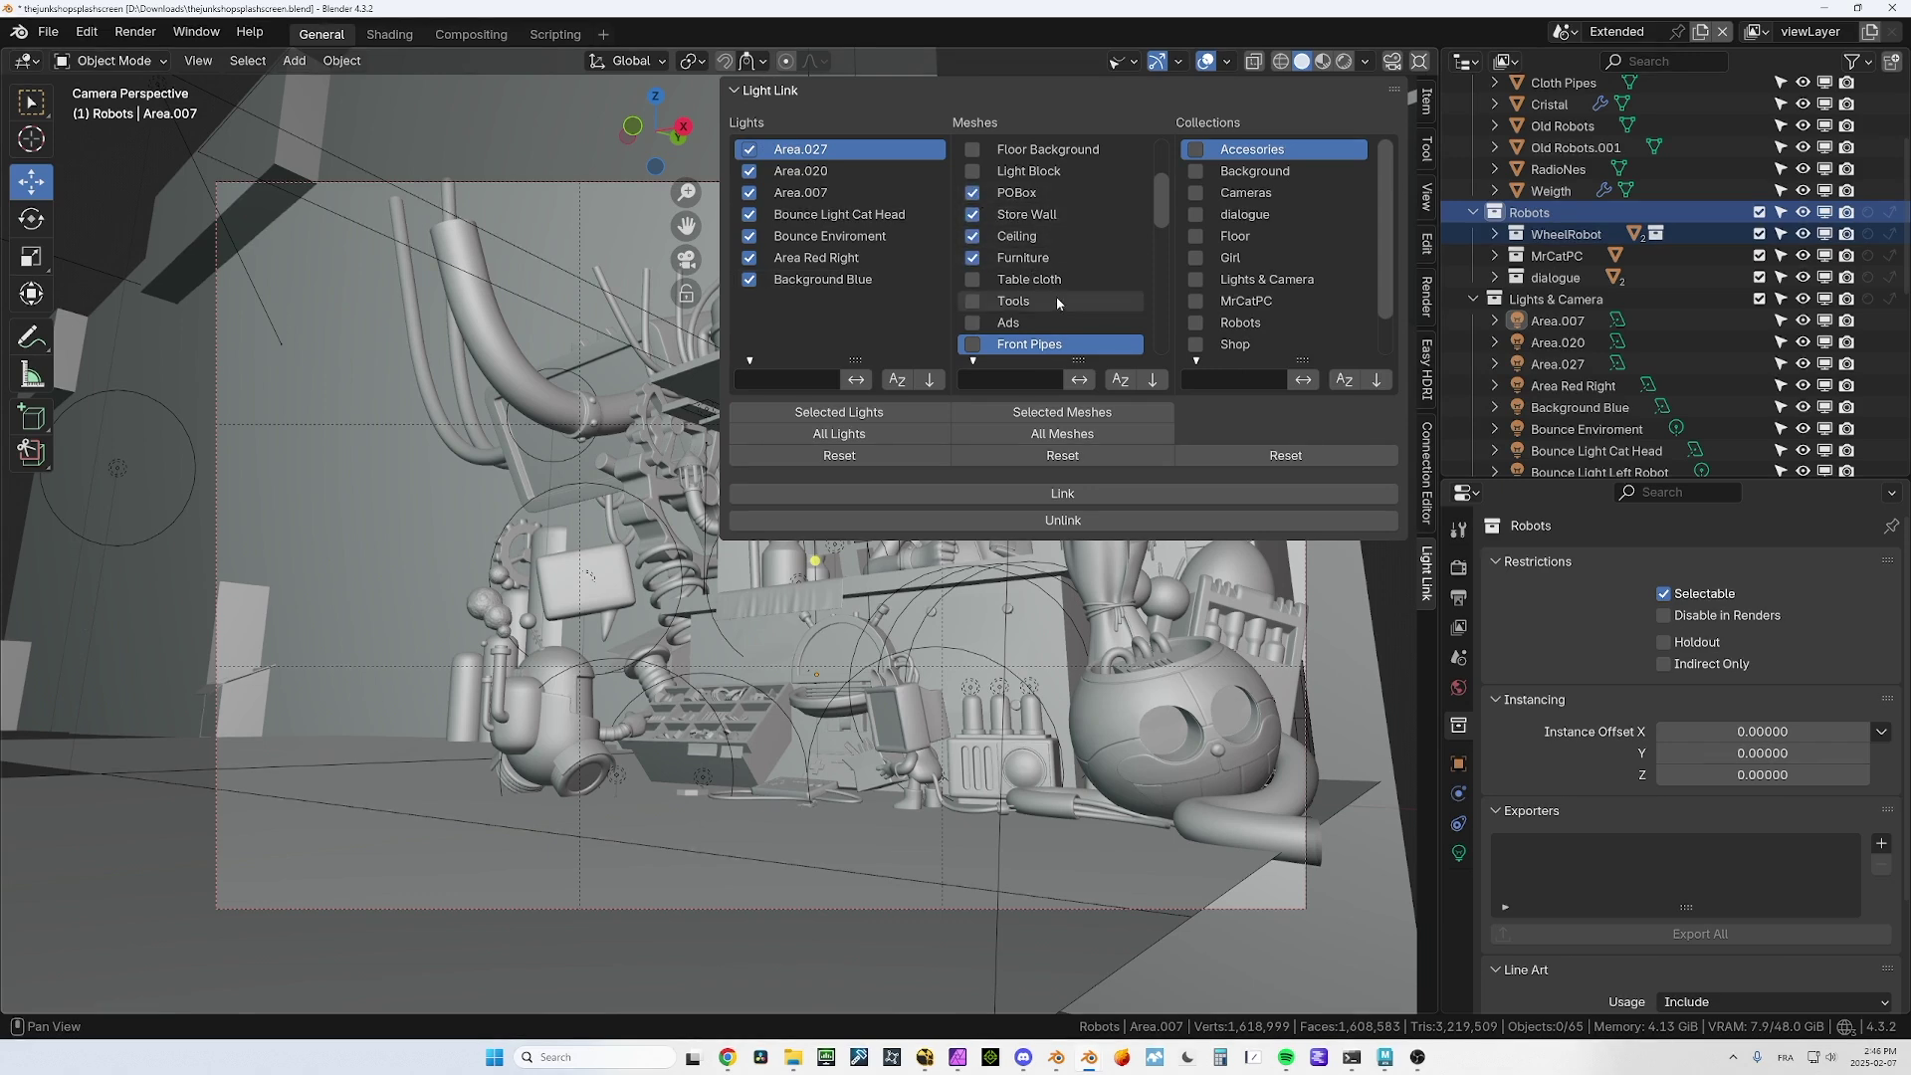
{"action": "left_click", "coordinate": [1078, 494]}
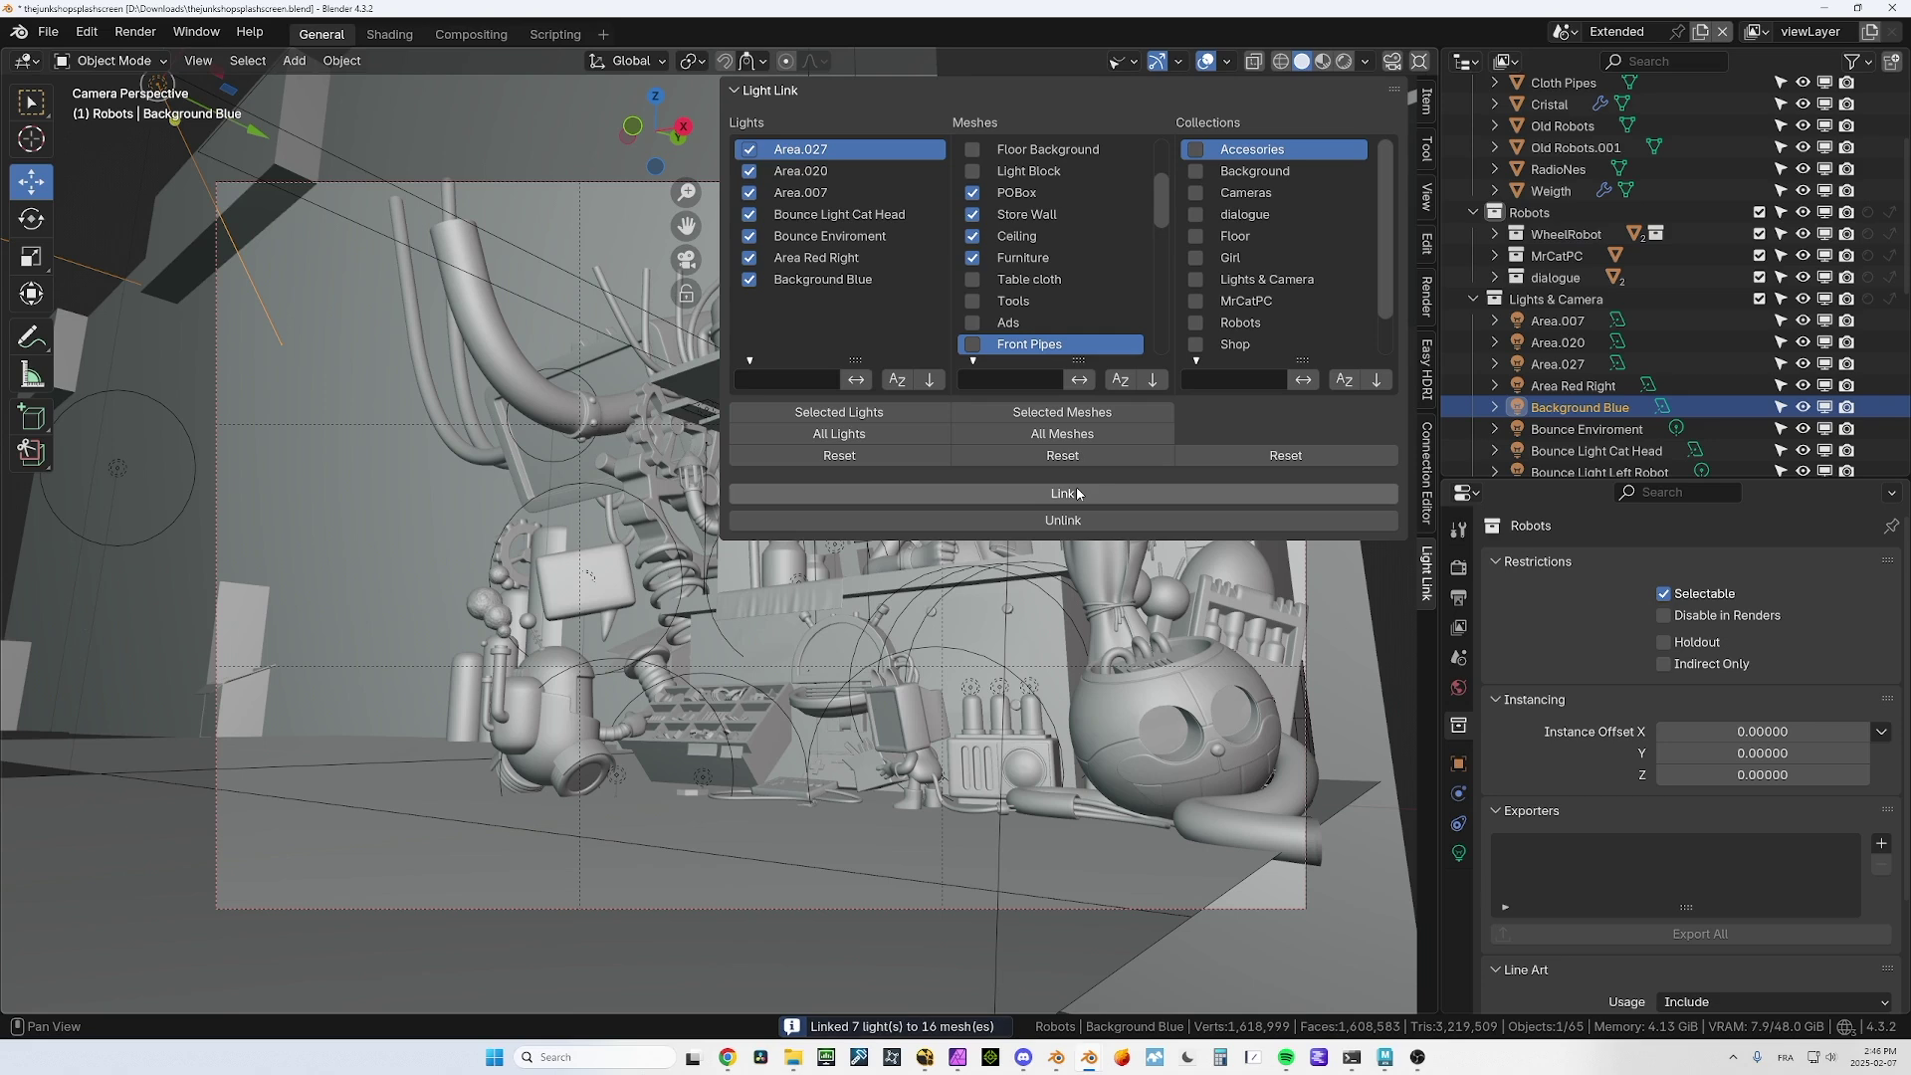
Check Area.027's Light Linking properties, then unlink the lights from those meshes
{"action": "left_click", "coordinate": [1558, 364]}
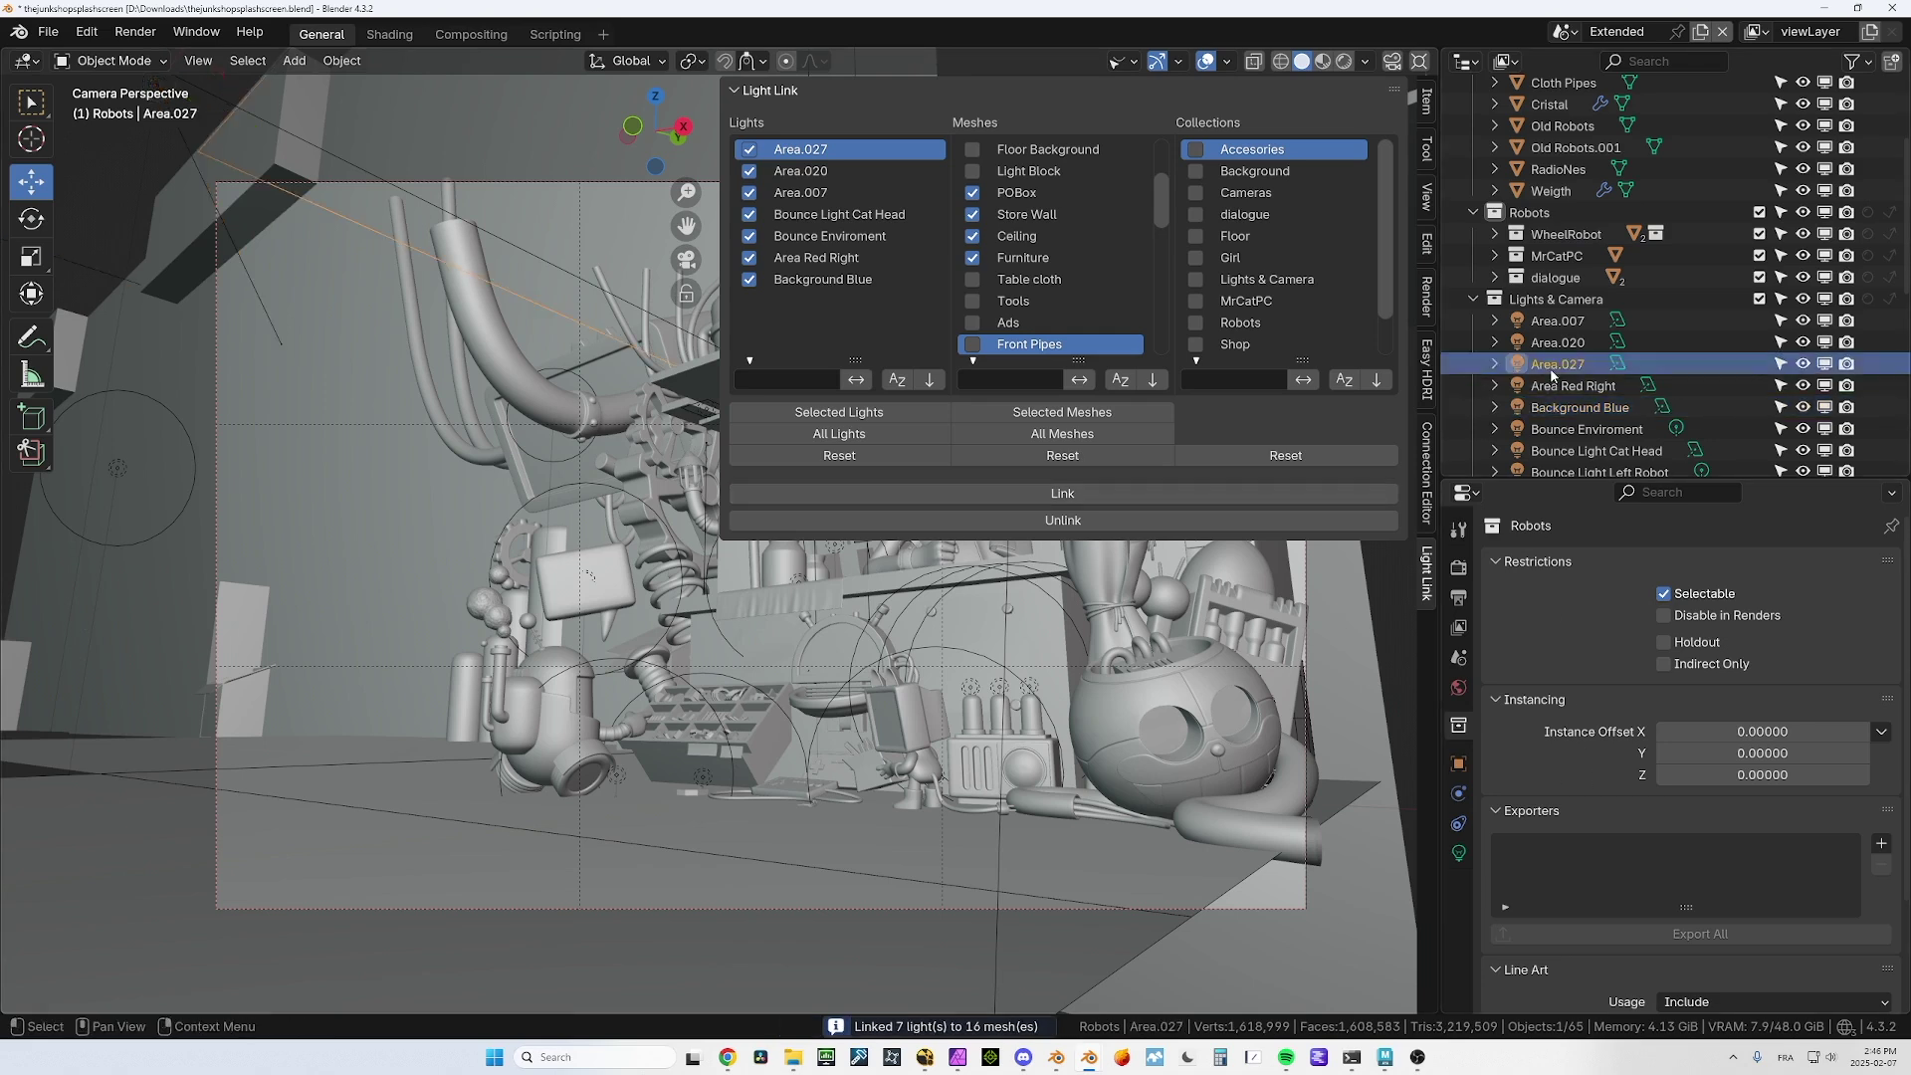
{"action": "left_click", "coordinate": [1458, 764]}
{"action": "scroll", "coordinate": [1579, 673], "scroll_direction": "down", "scroll_amount": 10}
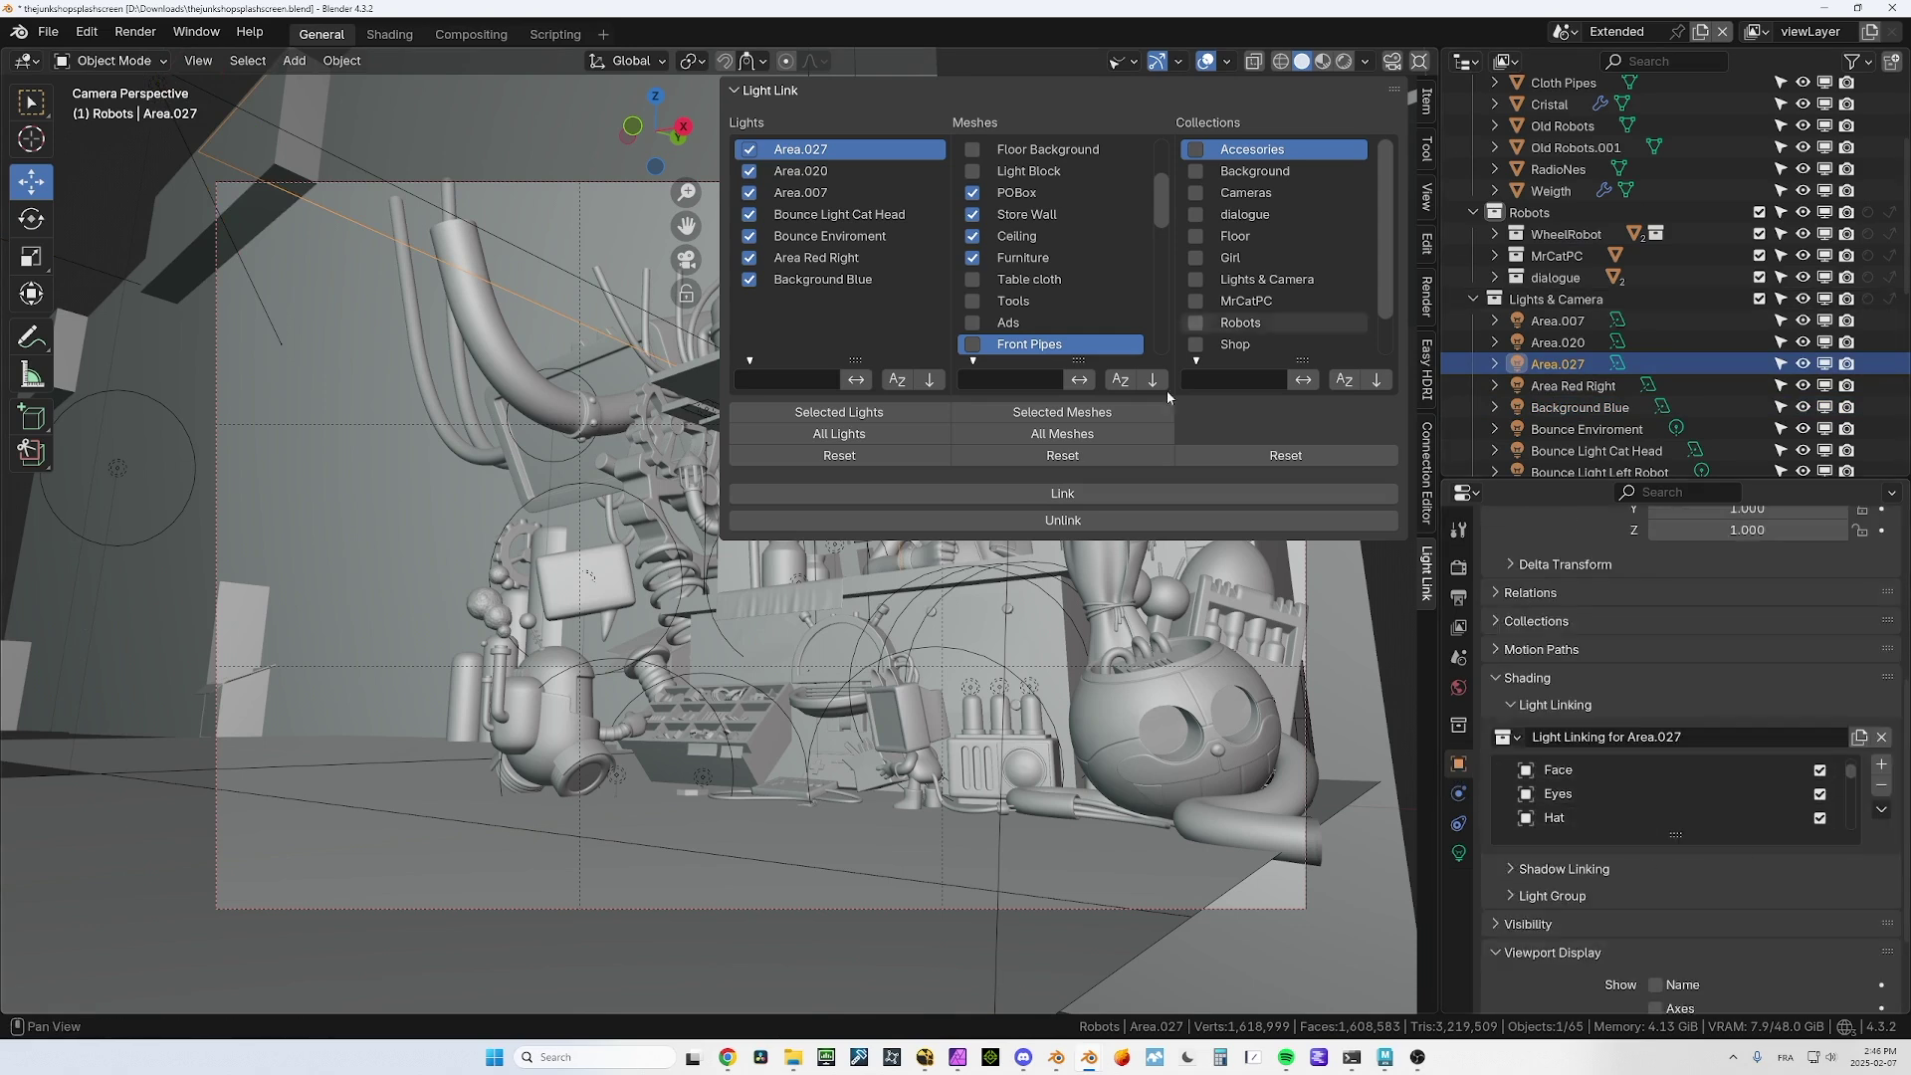
{"action": "left_click", "coordinate": [1098, 520]}
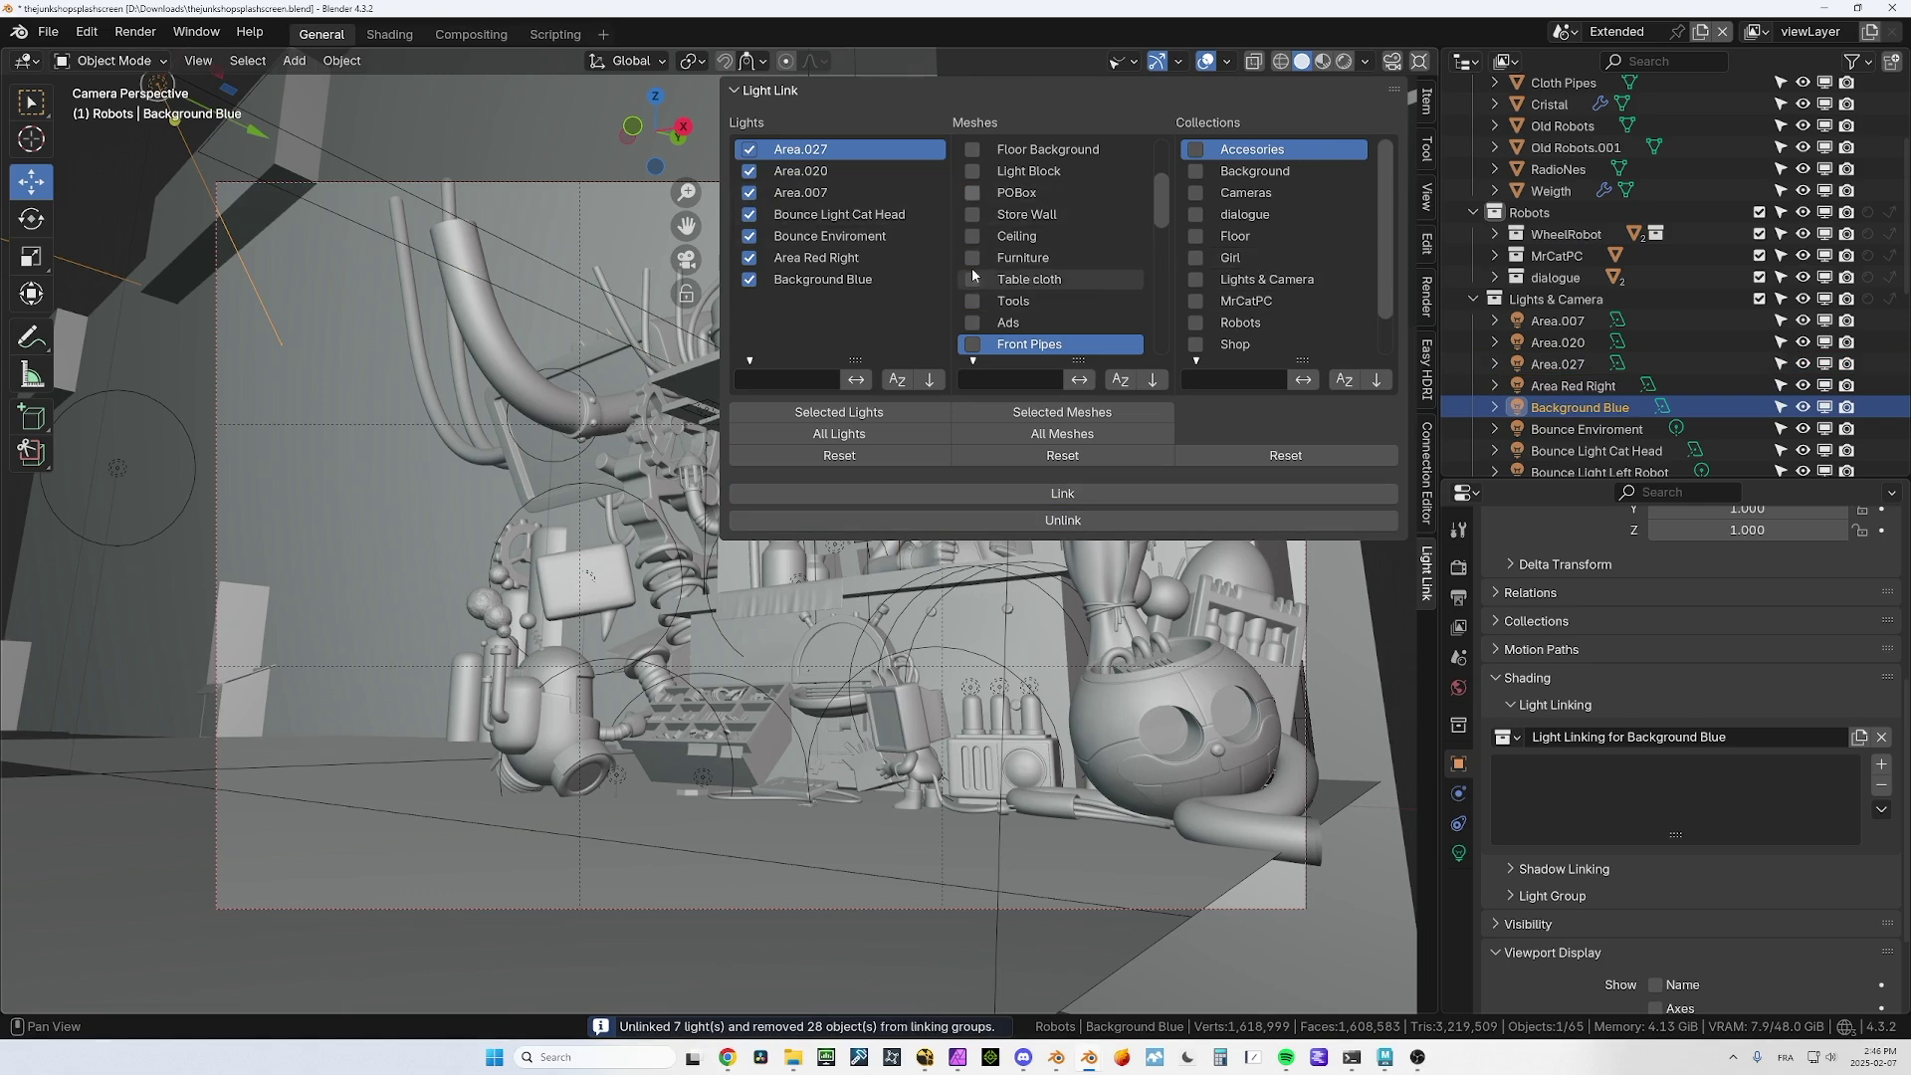
Tick the Girl collection and link the seven lights to it
{"action": "left_click", "coordinate": [790, 194]}
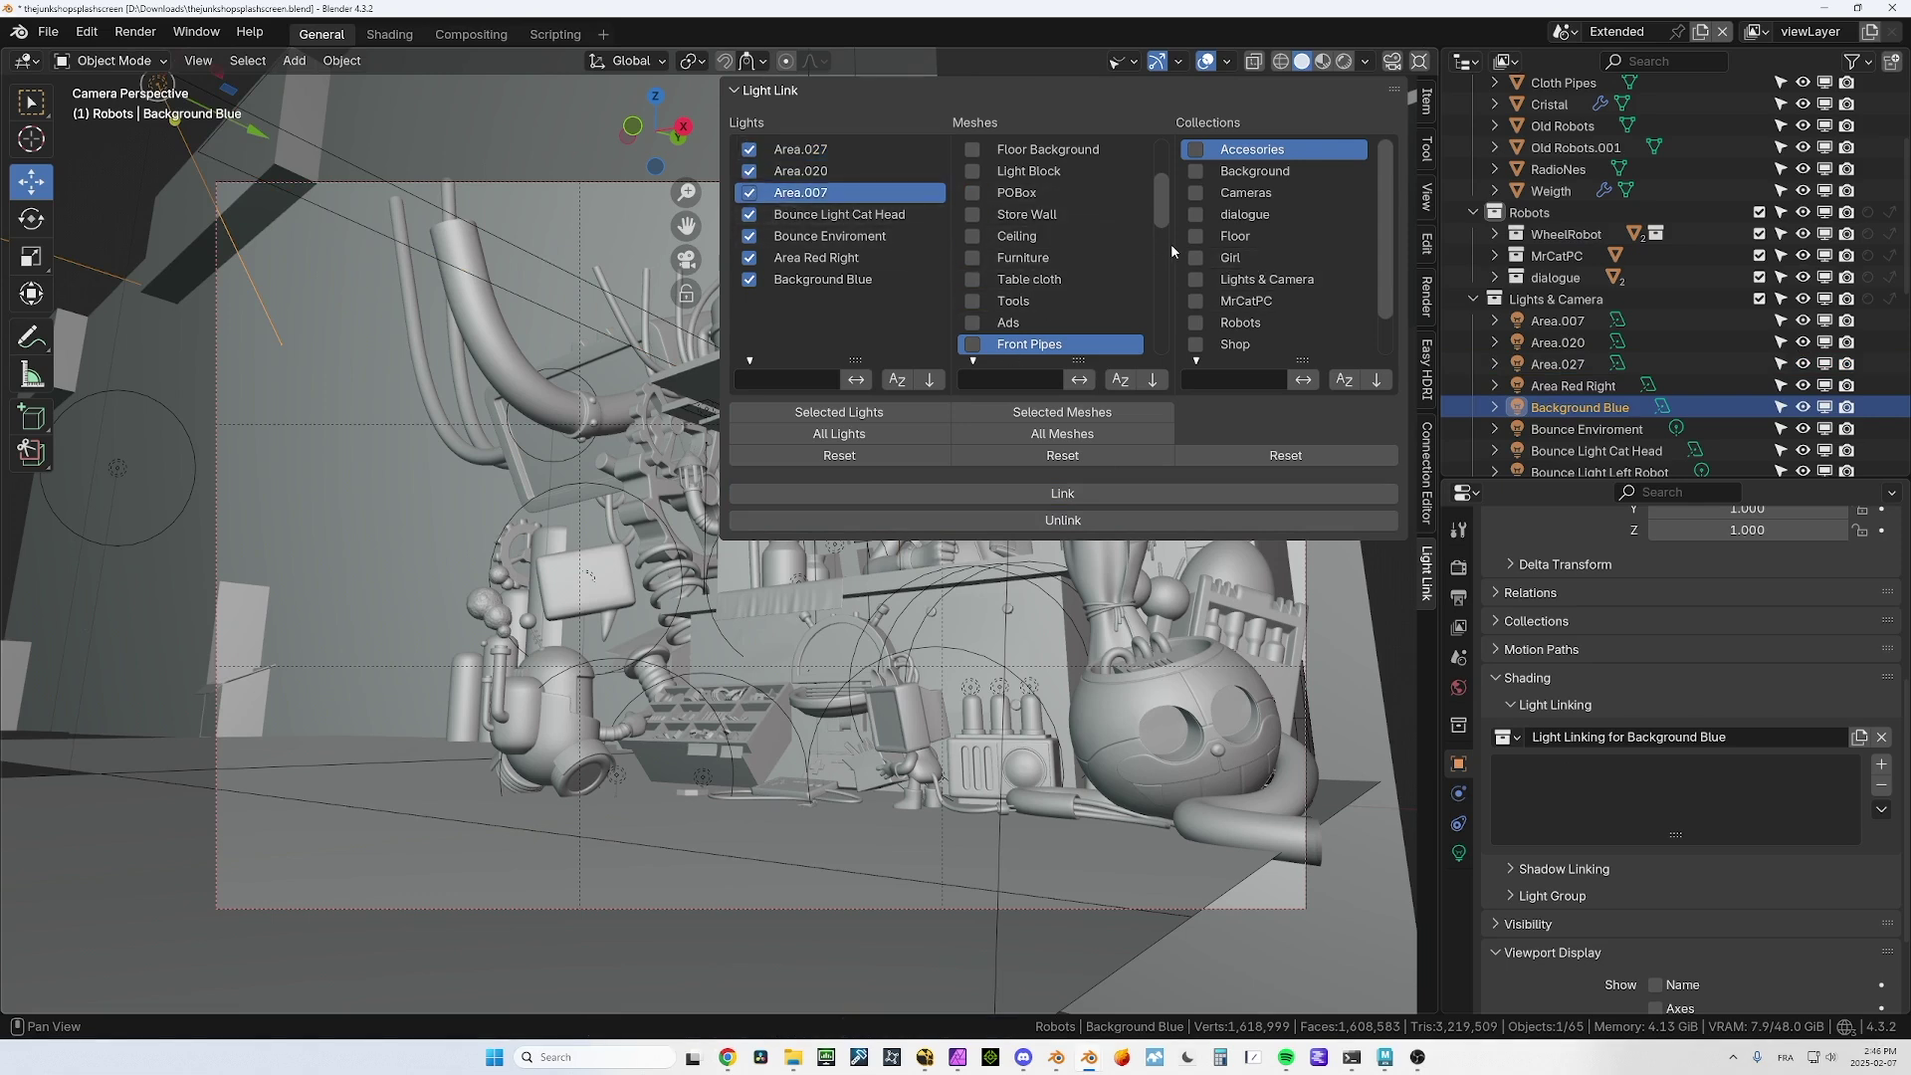
{"action": "left_click", "coordinate": [1196, 258]}
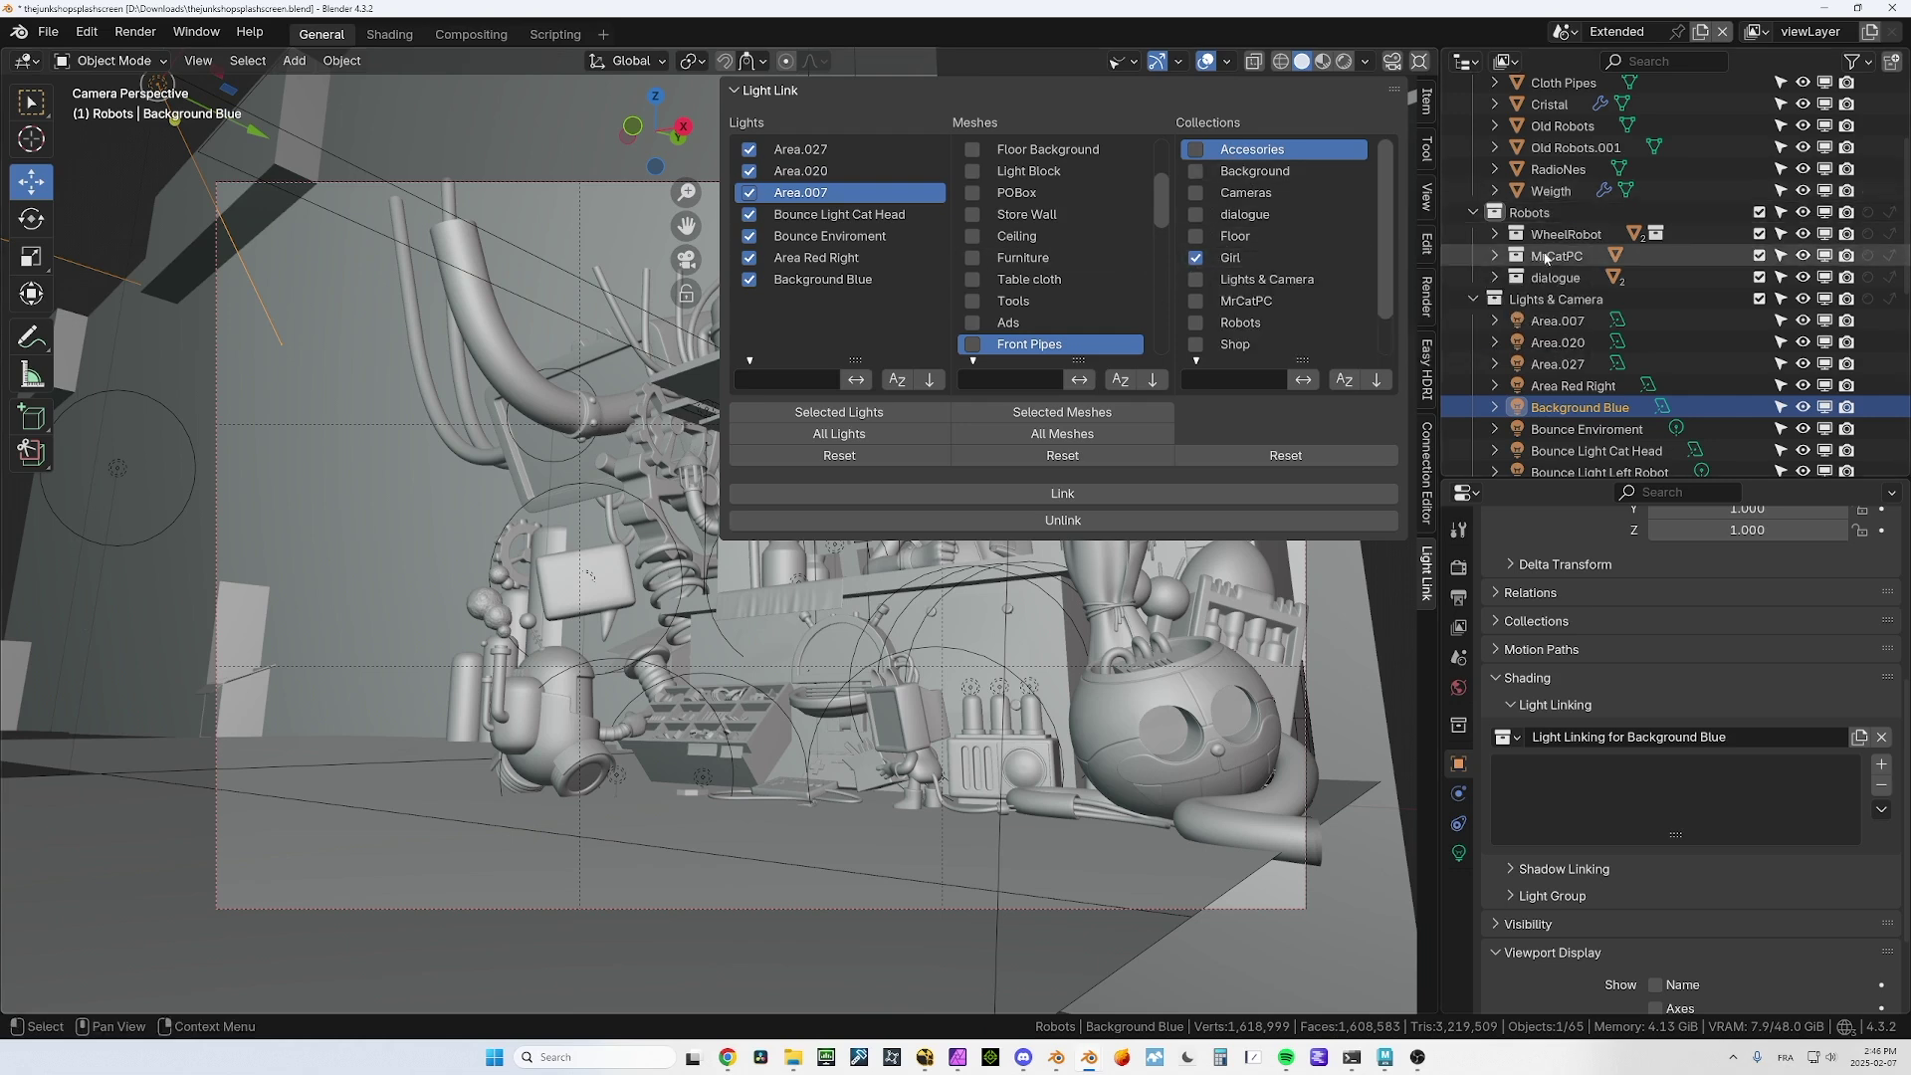
{"action": "scroll", "coordinate": [1546, 261], "scroll_direction": "up", "scroll_amount": 3}
{"action": "left_click", "coordinate": [1473, 151]}
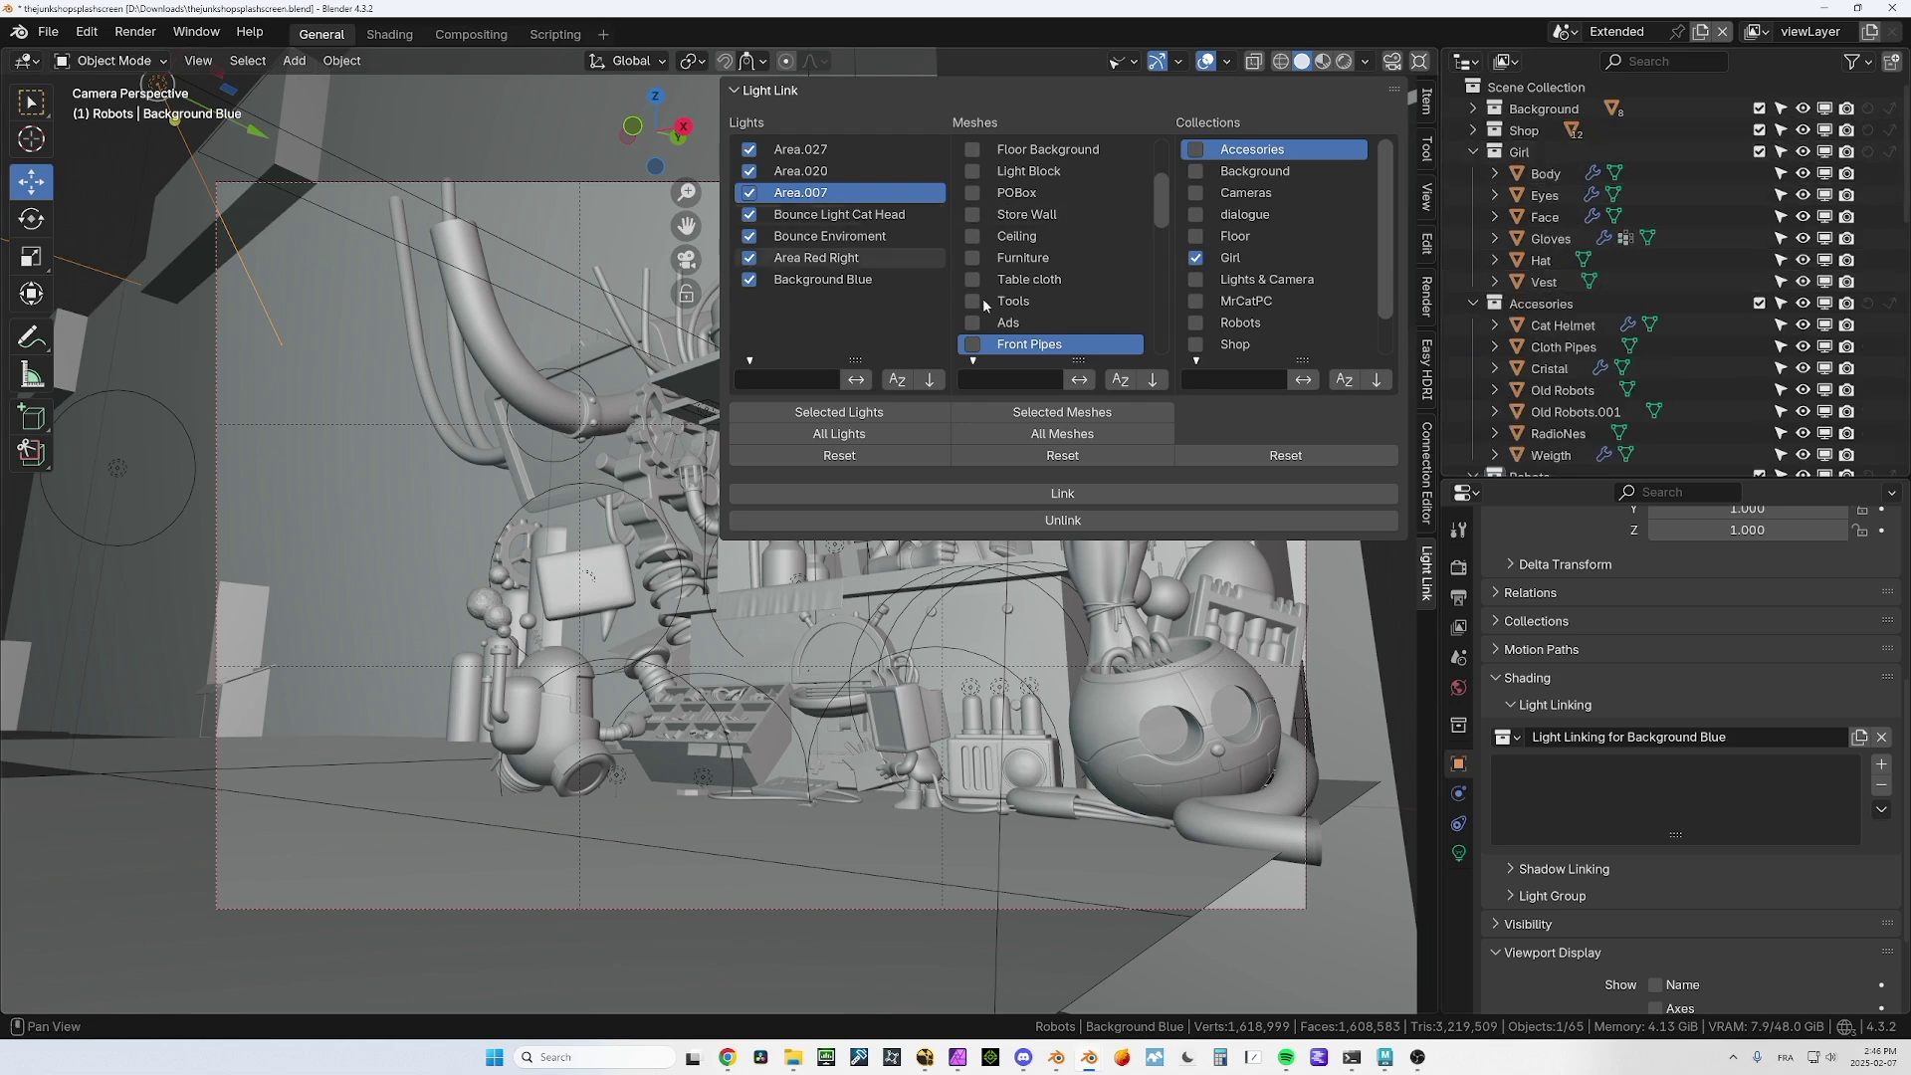
{"action": "left_click", "coordinate": [1085, 495]}
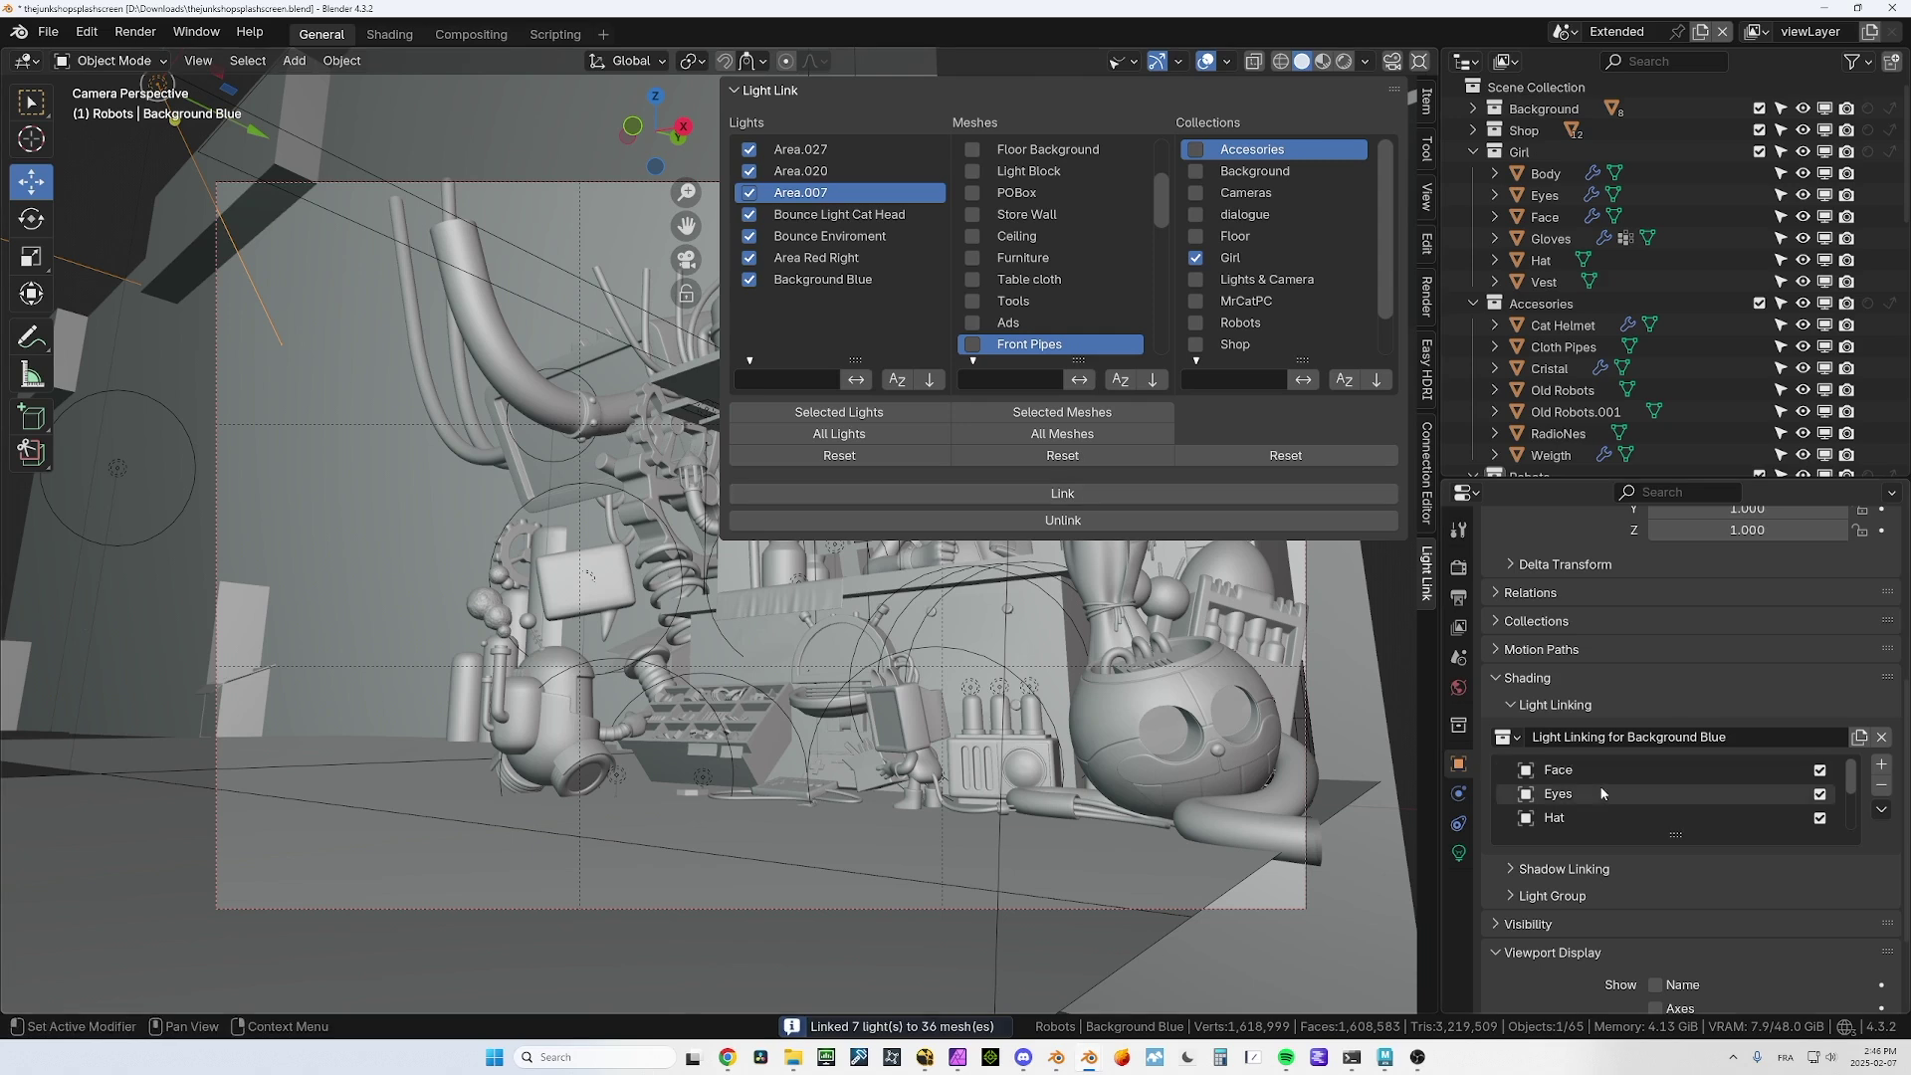
Link the lights to the Ceiling and Furniture meshes, then unlink everything
{"action": "scroll", "coordinate": [1602, 796], "scroll_direction": "up", "scroll_amount": 3}
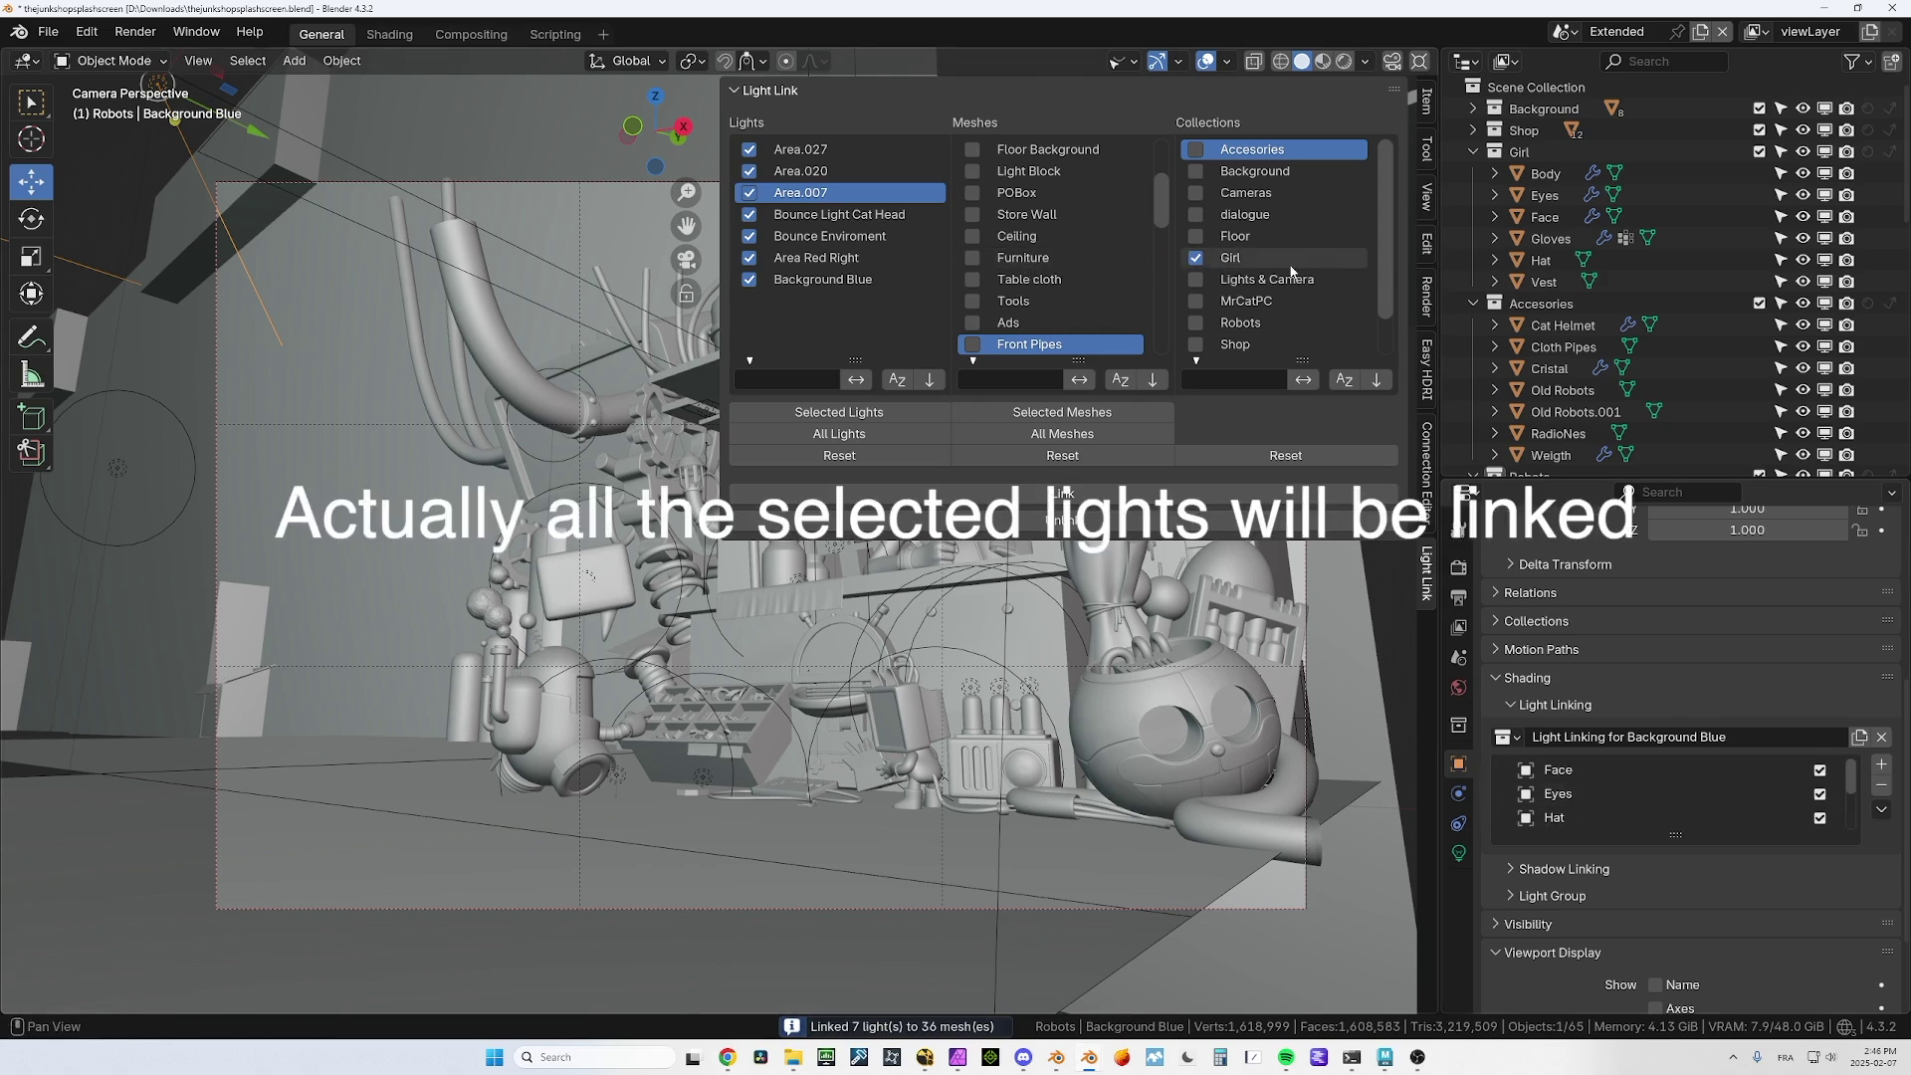
{"action": "left_click", "coordinate": [972, 258]}
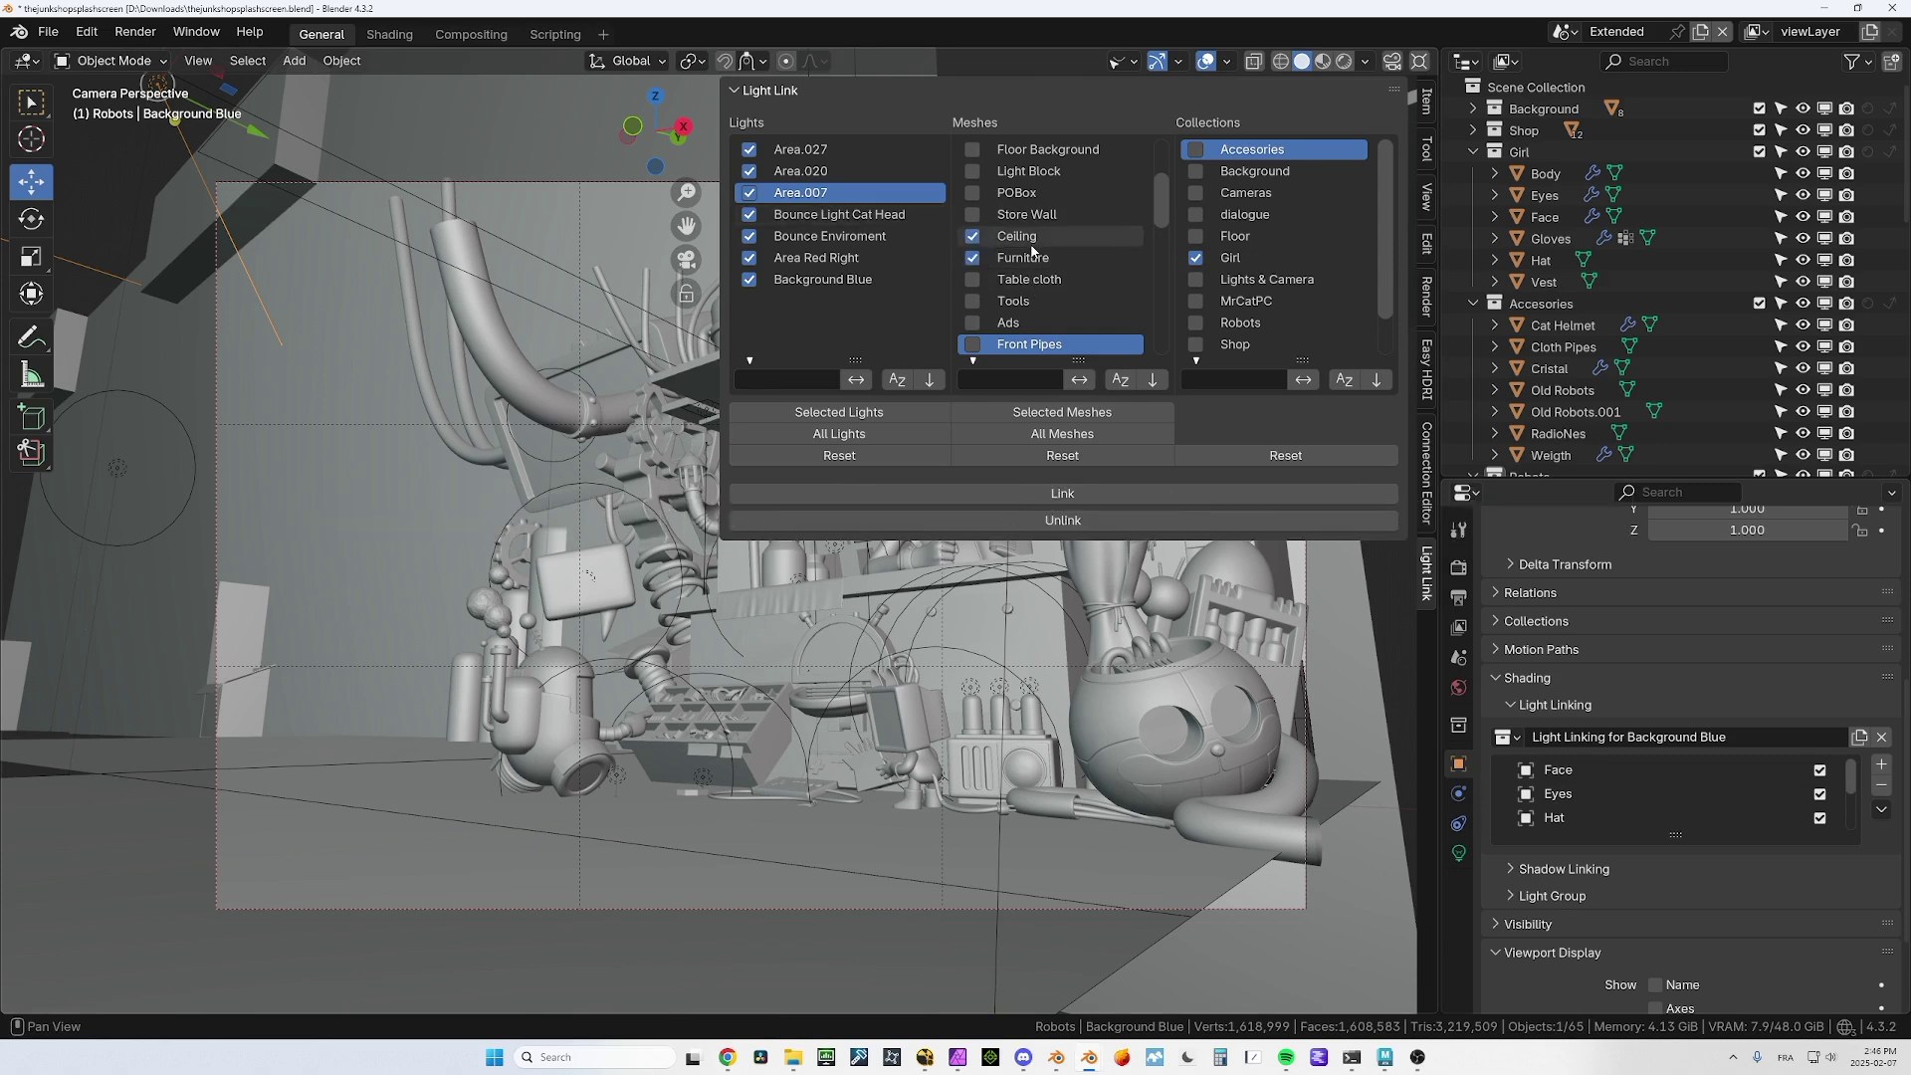
{"action": "left_click", "coordinate": [1084, 495]}
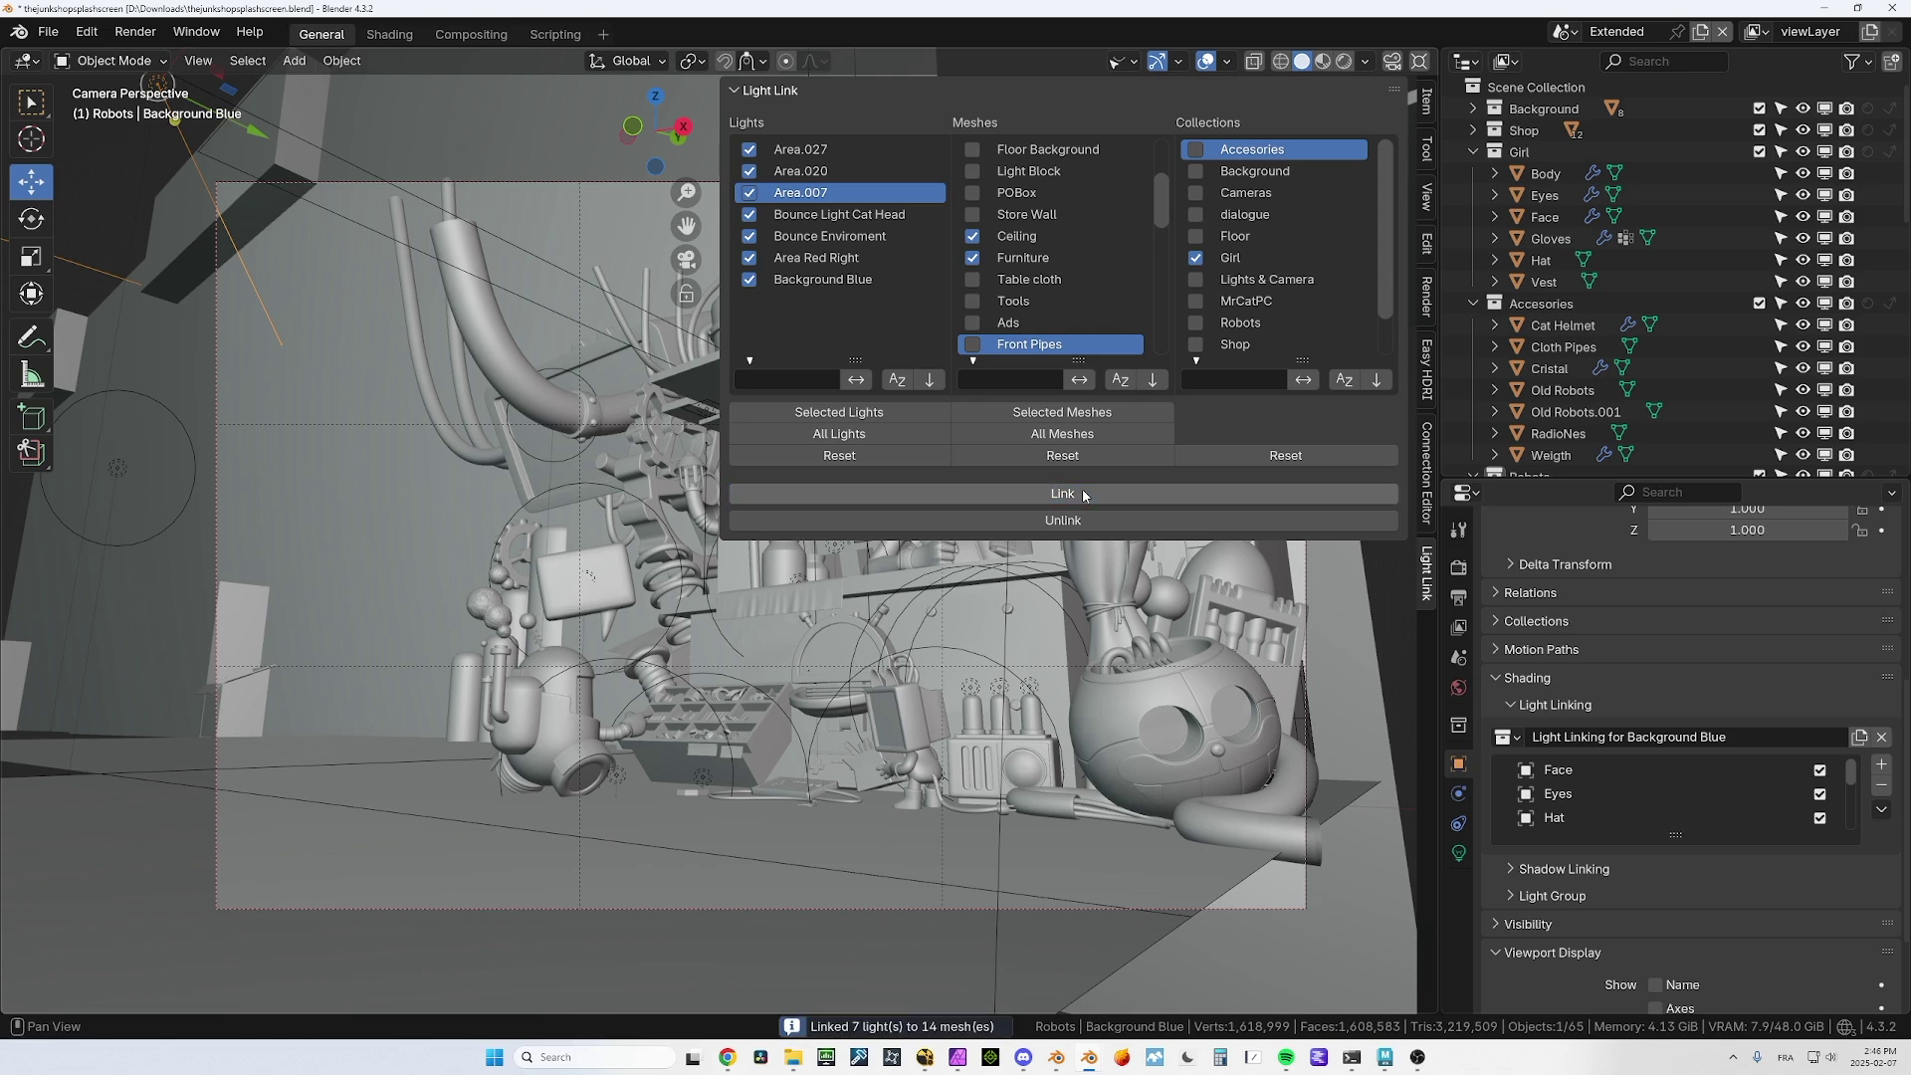
{"action": "left_click", "coordinate": [1094, 525]}
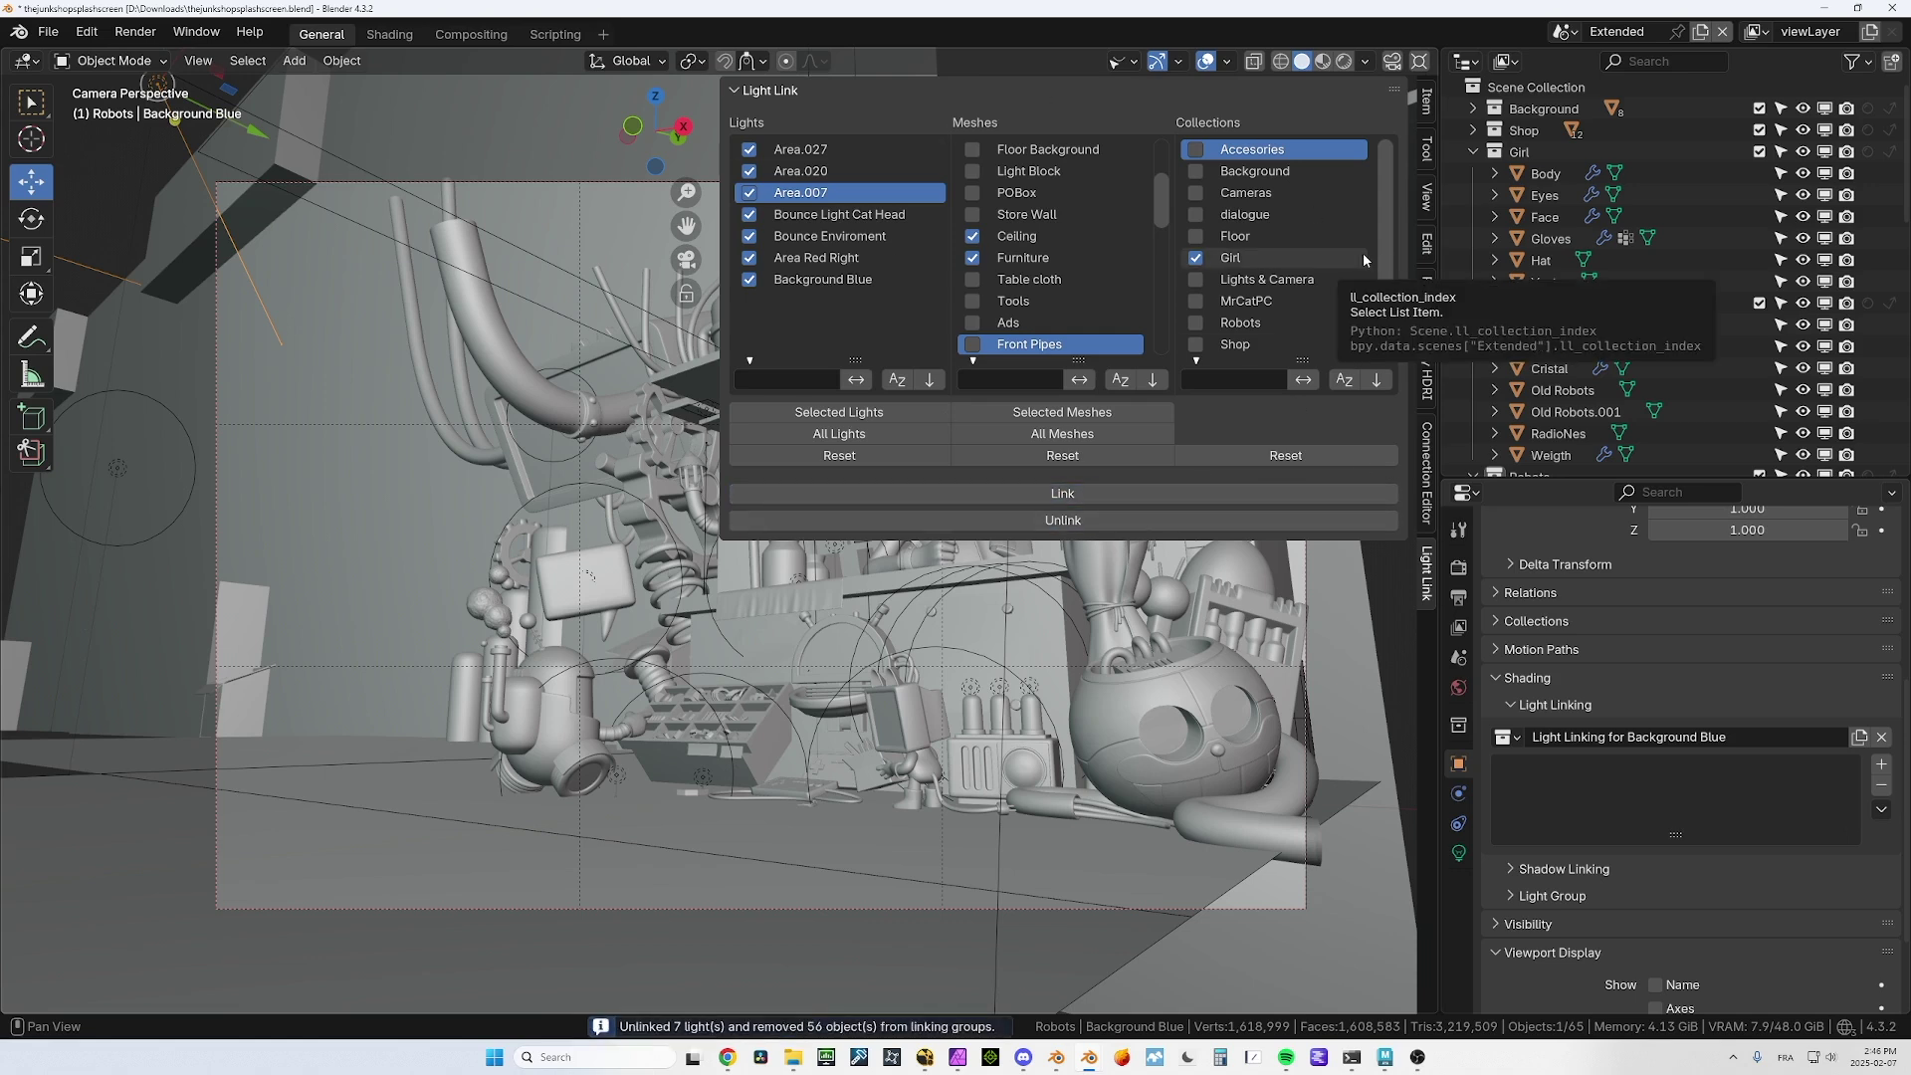
{"action": "left_click", "coordinate": [1120, 379]}
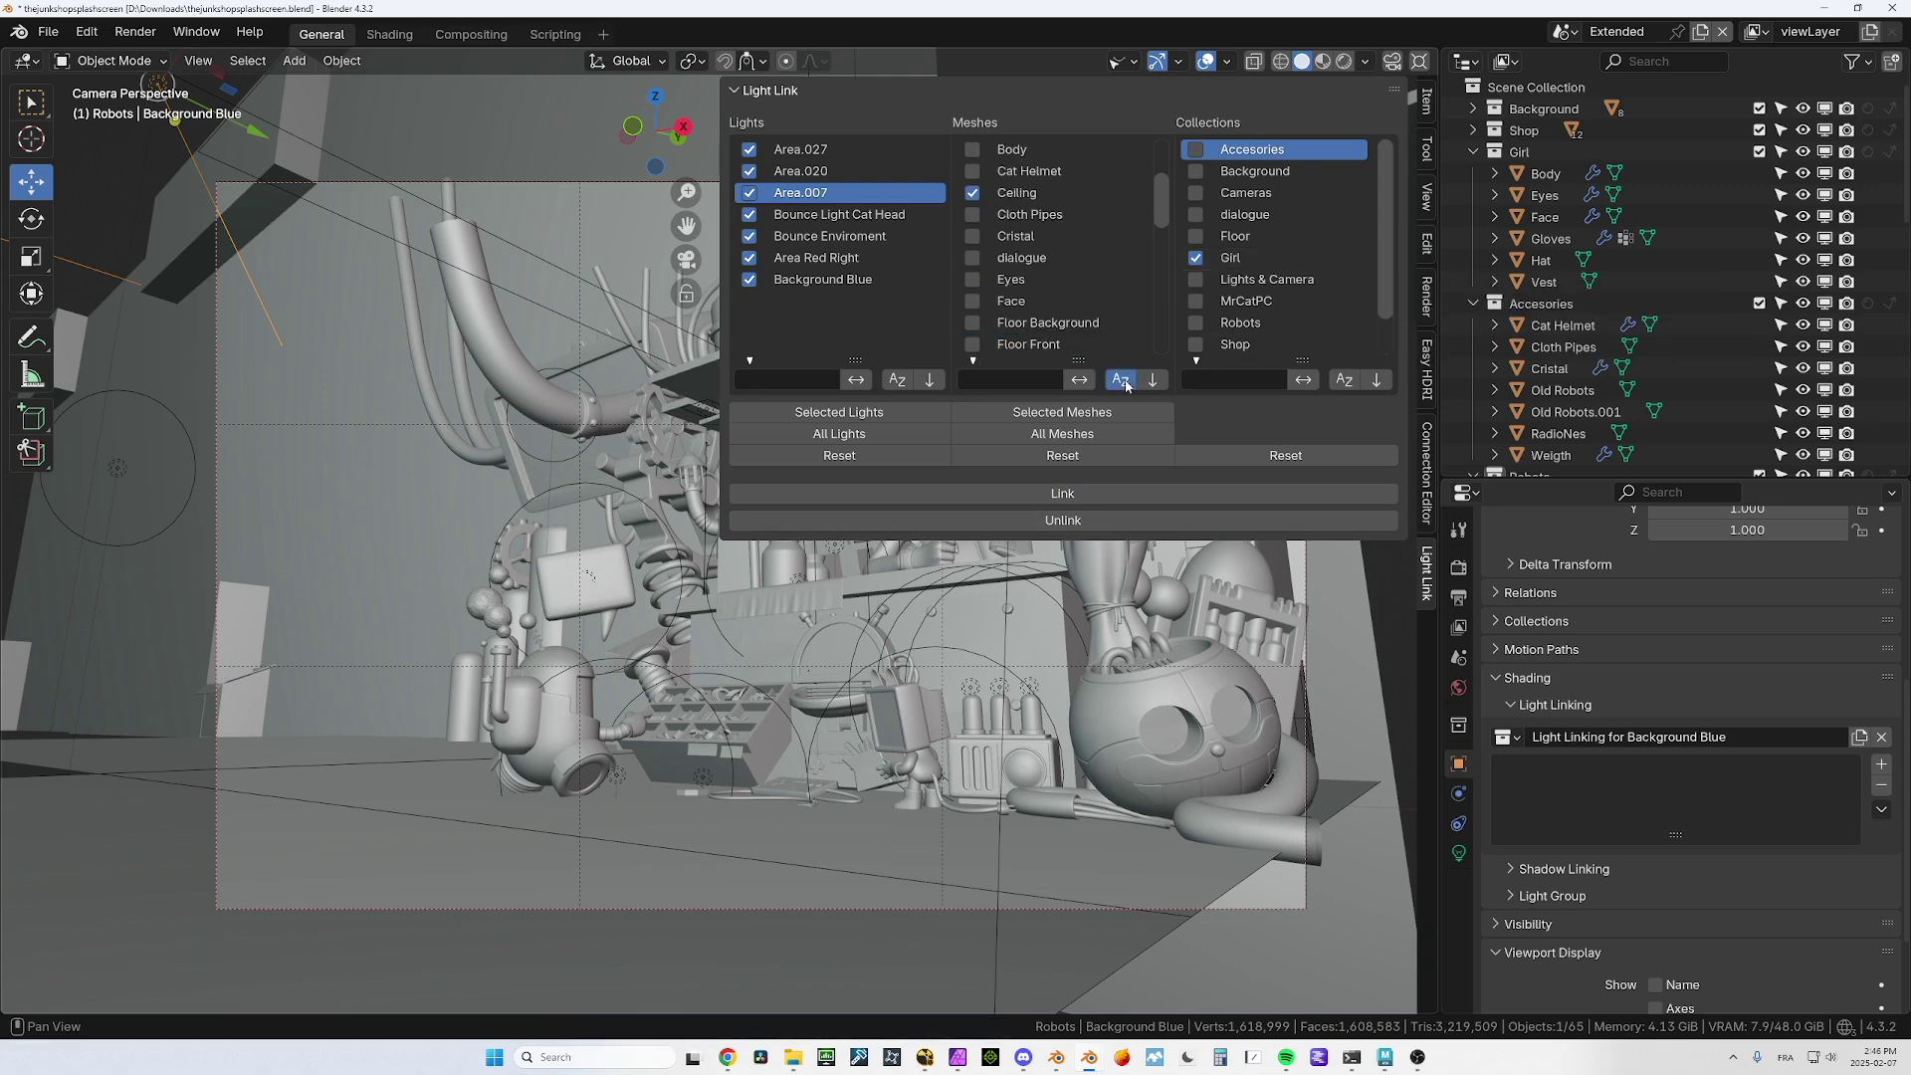
{"action": "left_click", "coordinate": [1120, 380]}
{"action": "left_click", "coordinate": [1151, 380]}
{"action": "left_click", "coordinate": [1152, 381]}
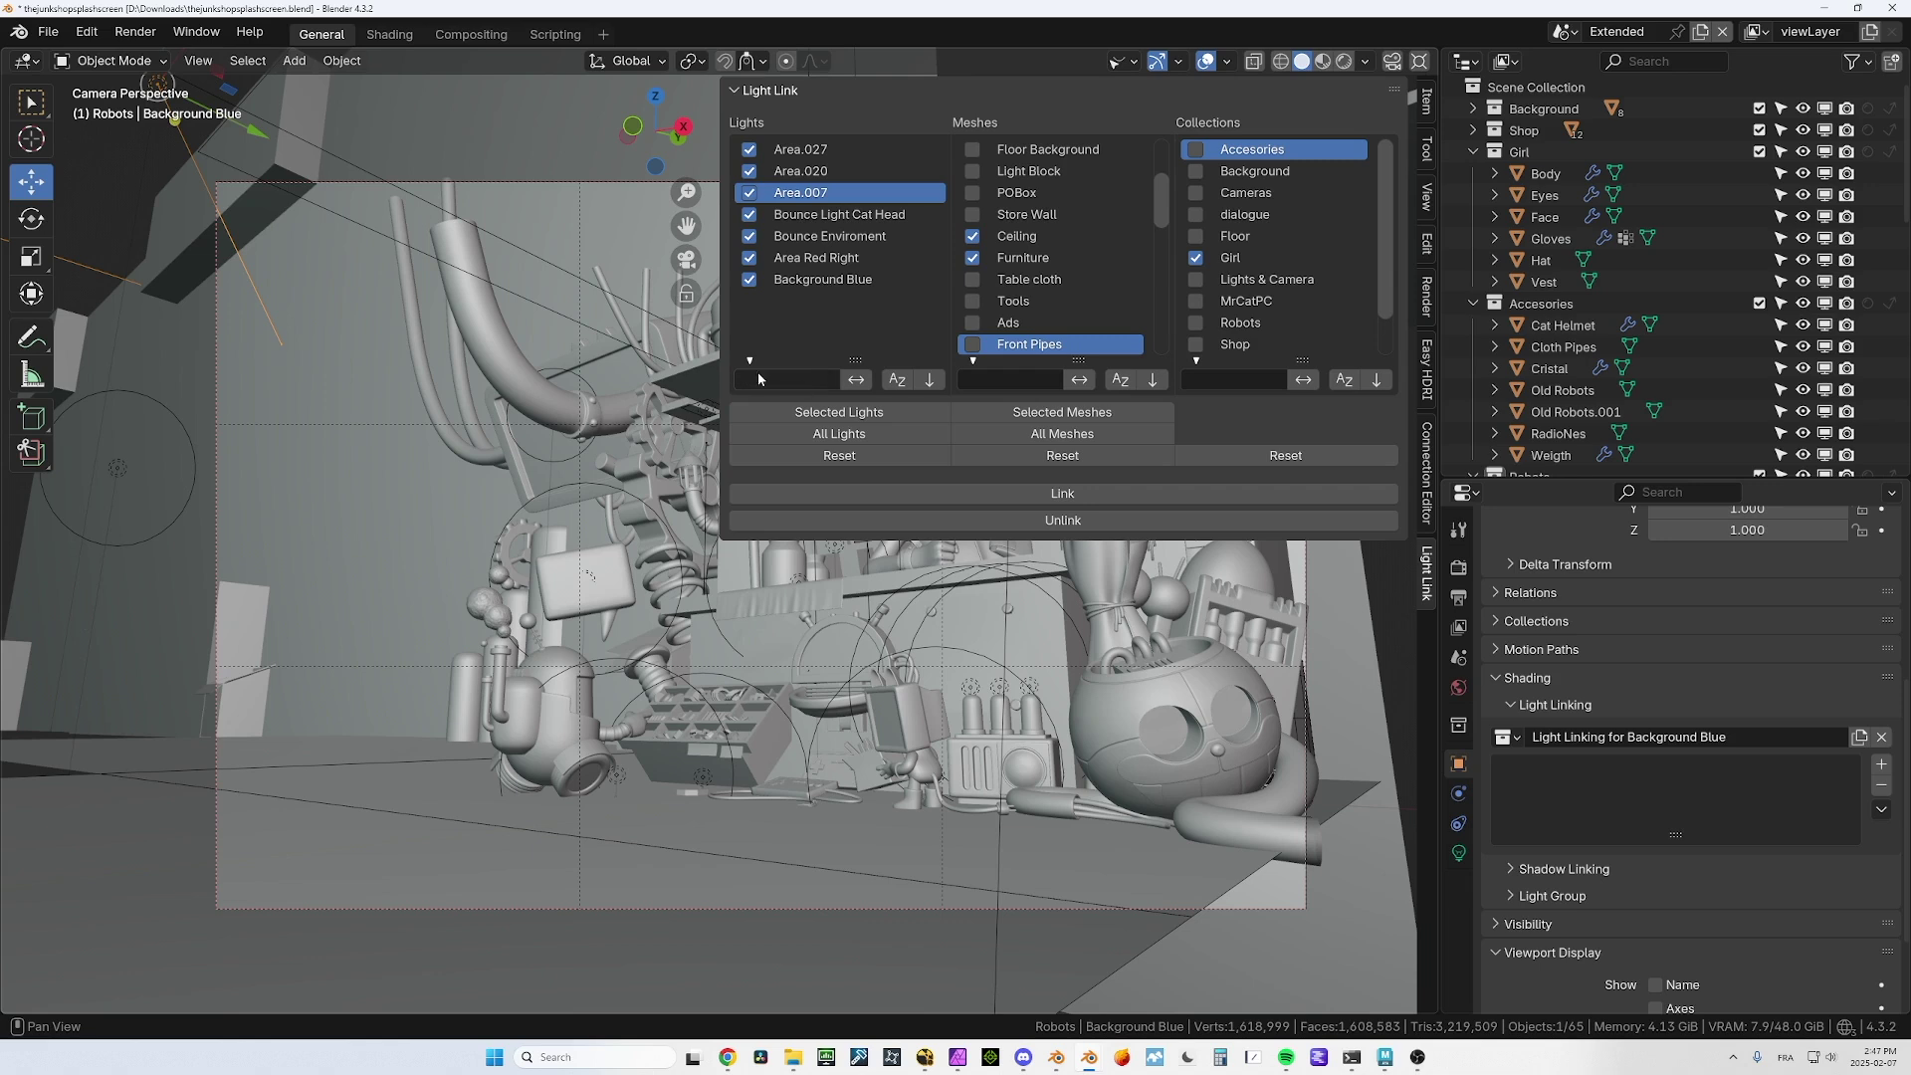
{"action": "mouse_move", "coordinate": [856, 355]}
{"action": "left_mouse_down"}
{"action": "mouse_move", "coordinate": [856, 510]}
{"action": "mouse_move", "coordinate": [875, 350]}
{"action": "left_mouse_up"}
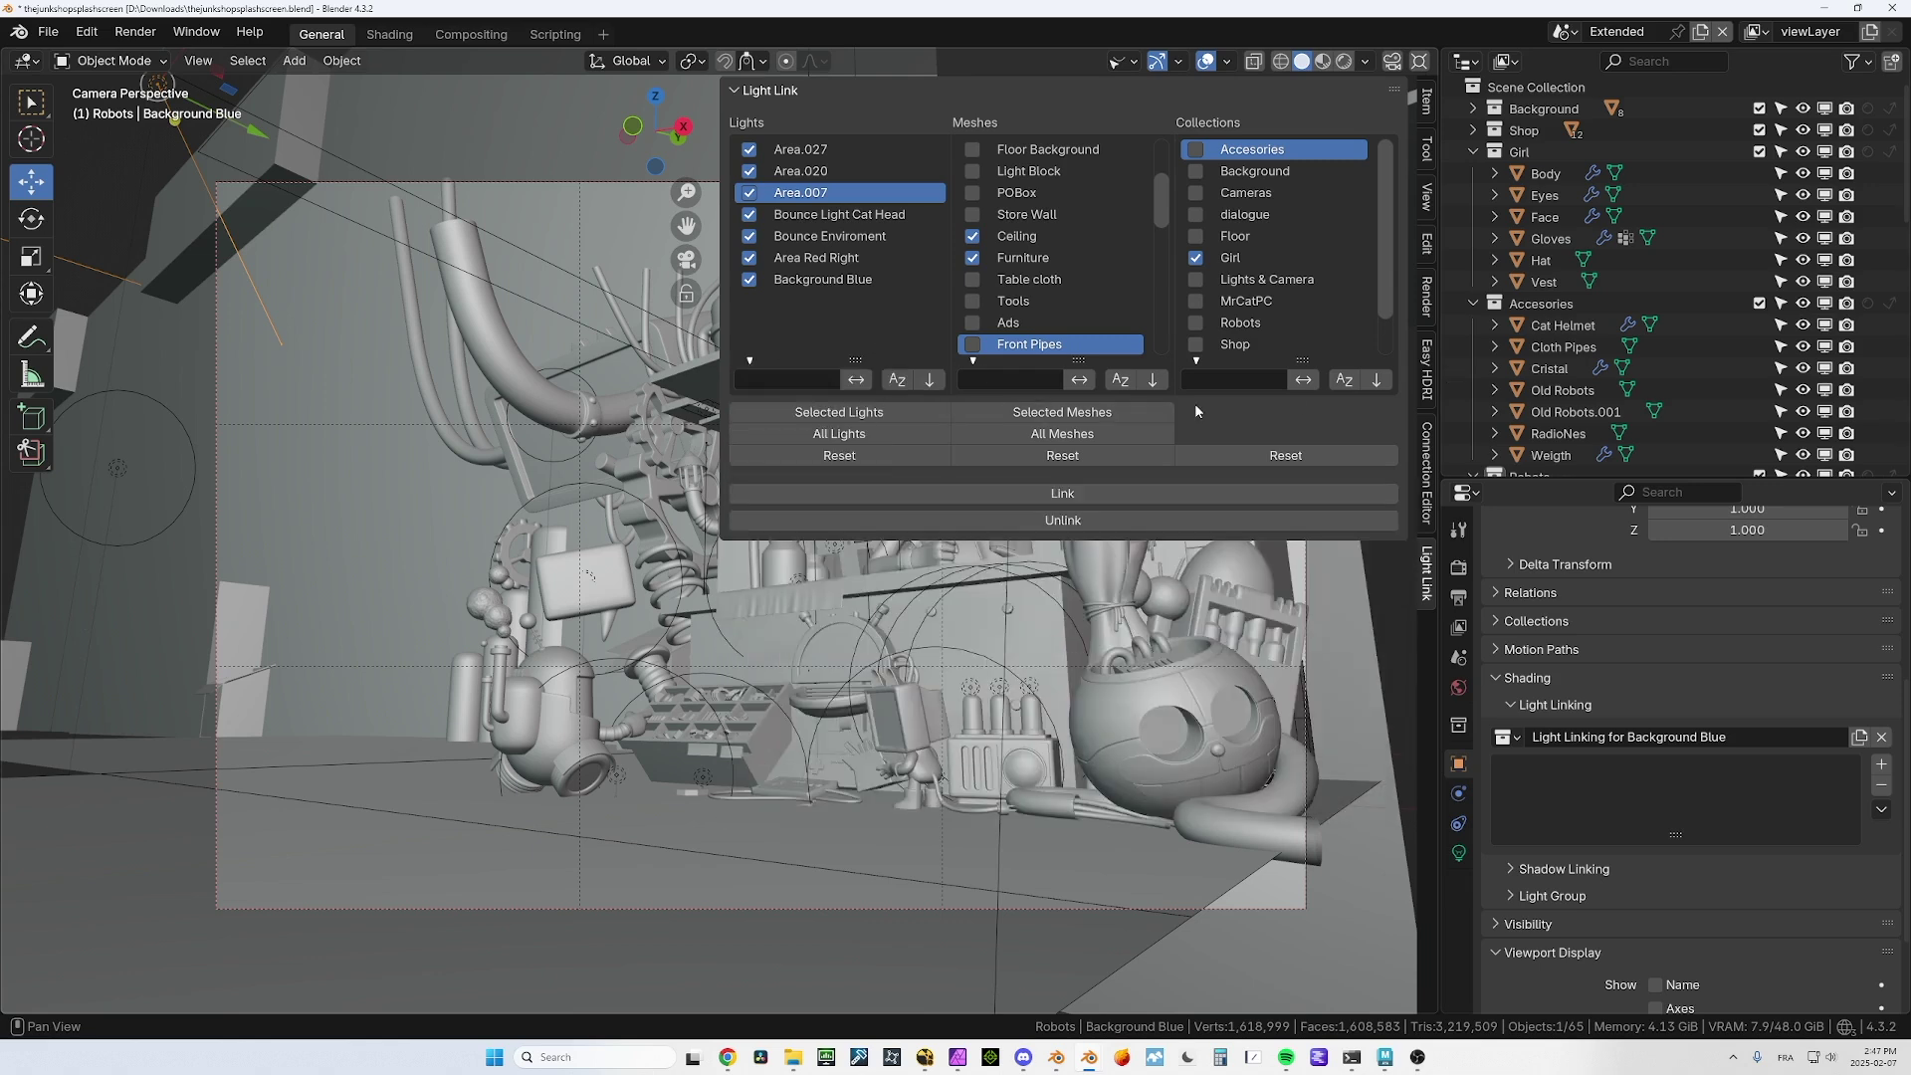